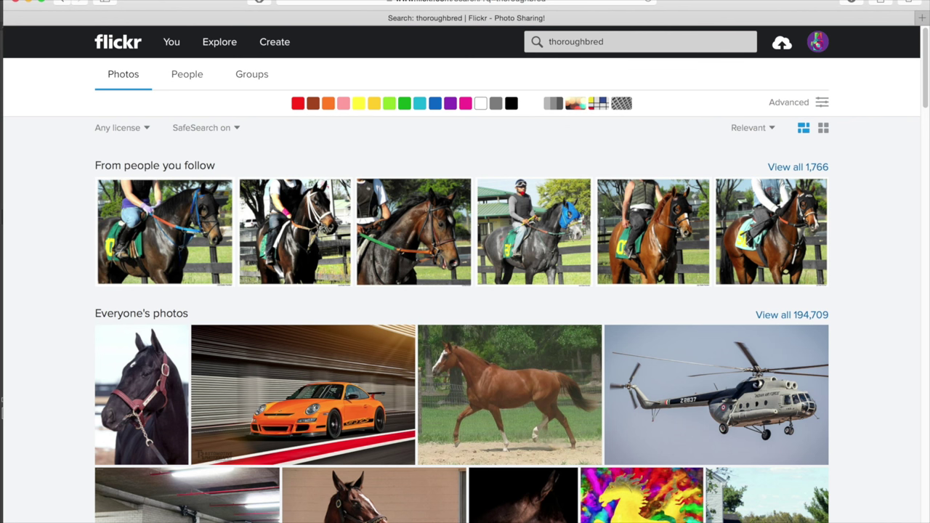
Filter the thoroughbred photo search to images licensed with Modifications allowed.
scroll(755, 327, down, 5)
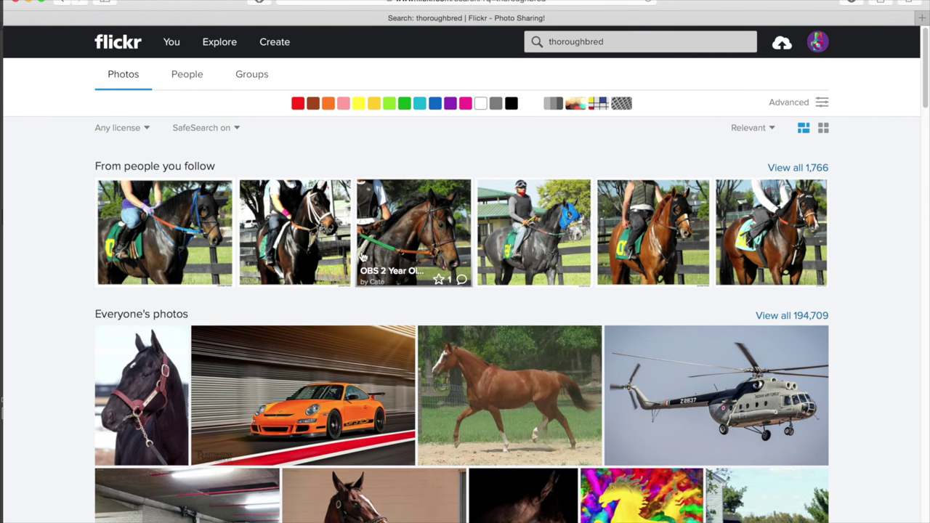
scroll(366, 375, down, 10)
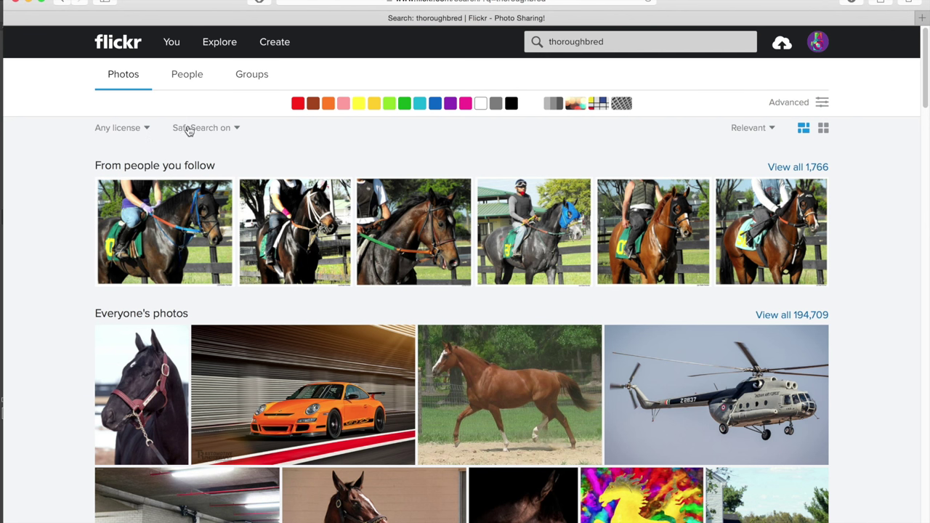
click(124, 134)
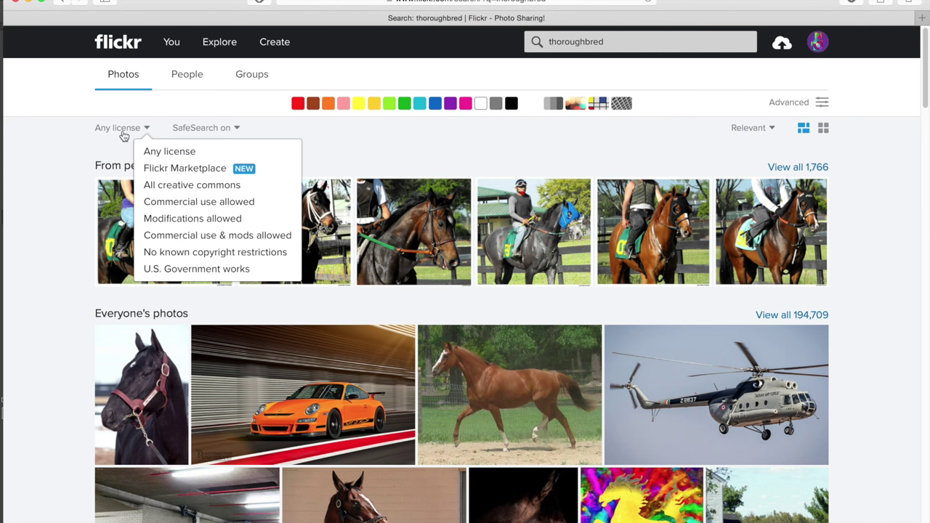
click(189, 219)
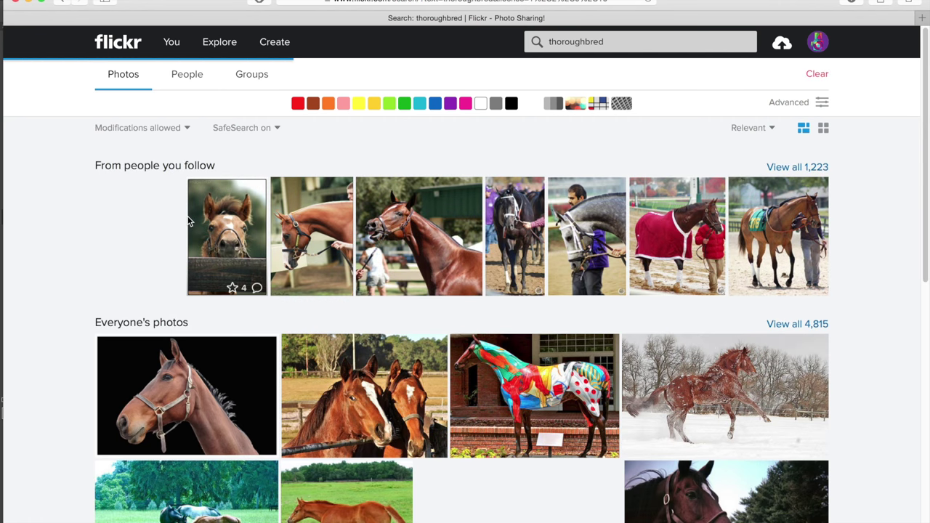
Look through the license-filtered thoroughbred photos for usable horse images.
scroll(58, 247, down, 1)
scroll(58, 248, up, 1)
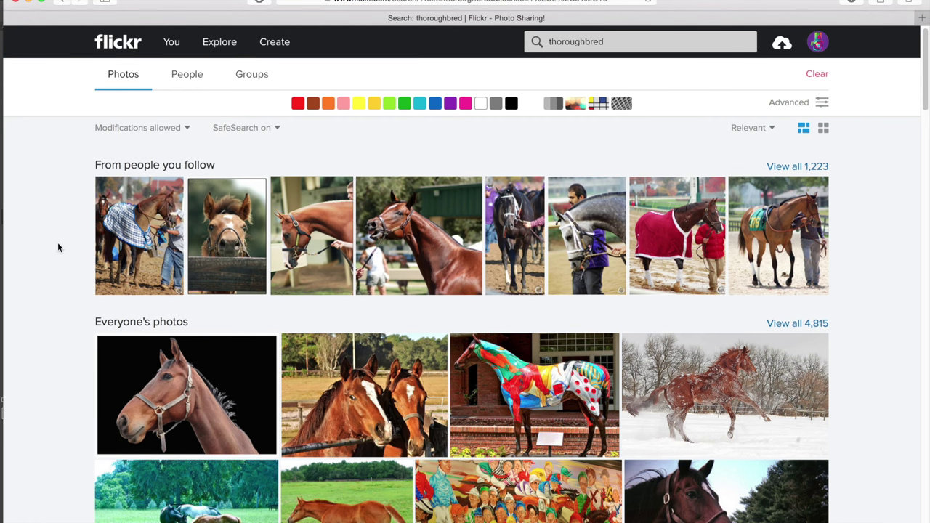
scroll(188, 358, down, 5)
scroll(188, 357, up, 5)
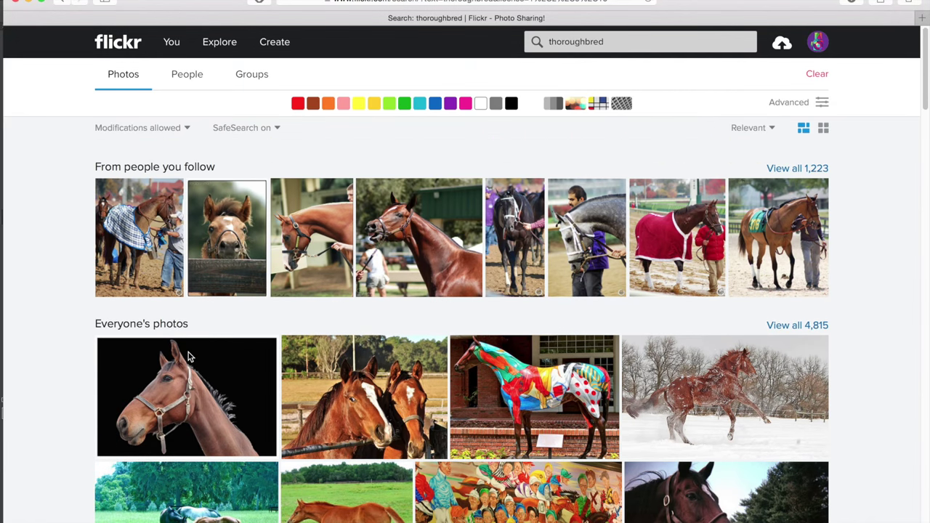
scroll(285, 298, down, 10)
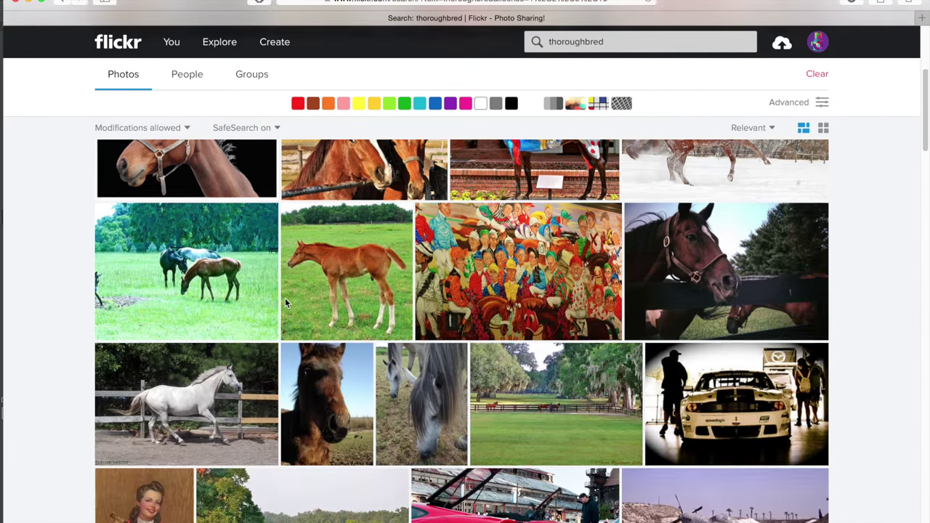
scroll(285, 304, down, 15)
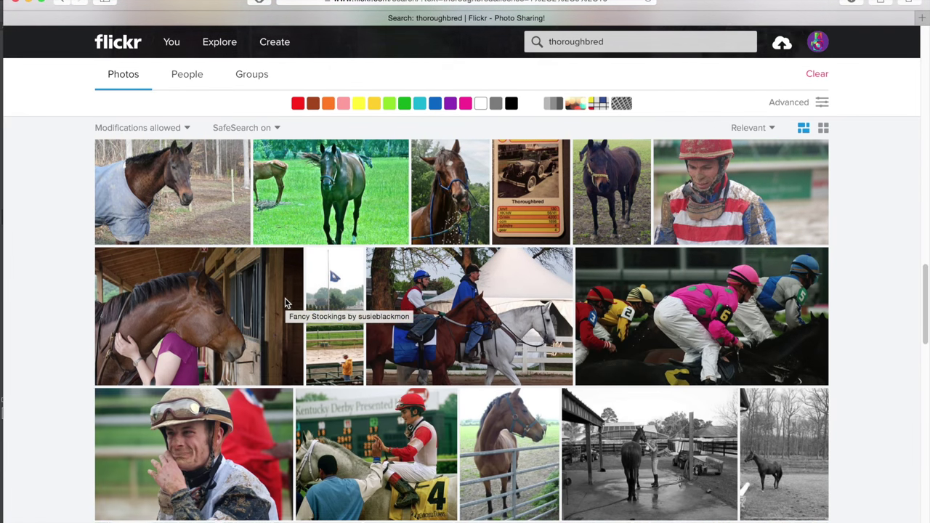
scroll(285, 300, down, 15)
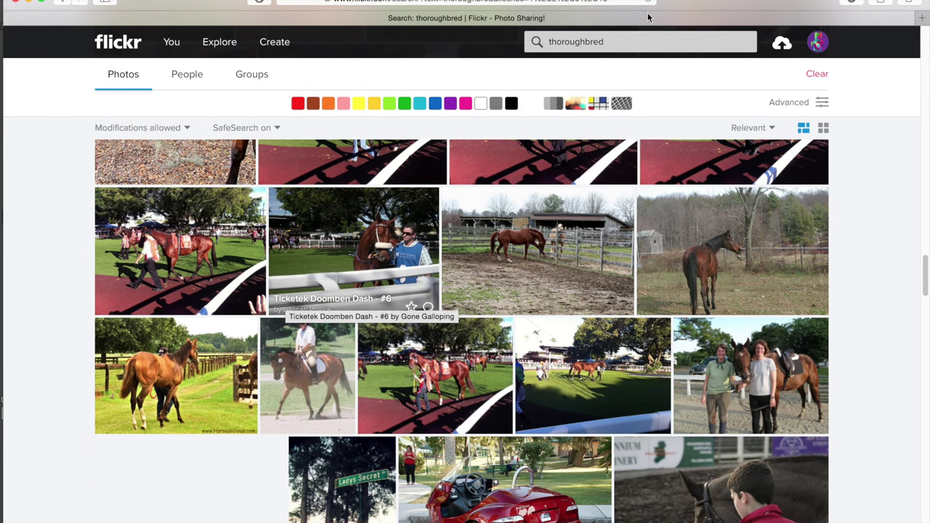
Search the web for "shazstock flickr" in a new browser tab and open the Shazstock Flickr photostream.
click(919, 23)
text(shaz)
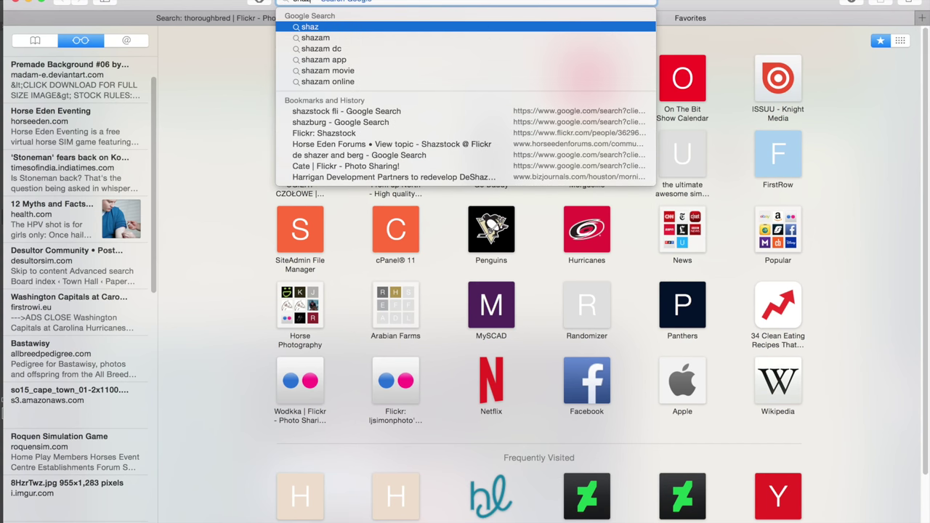
text(stock flickr)
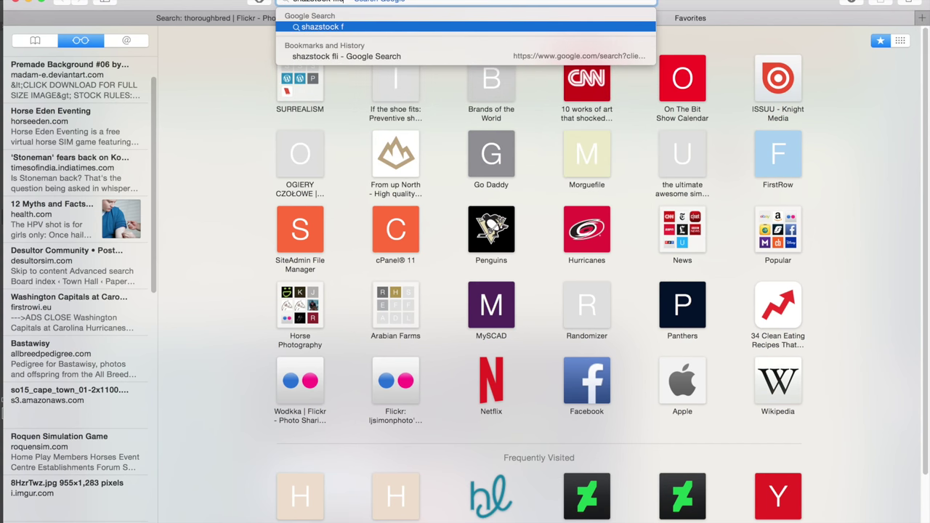
key(Return)
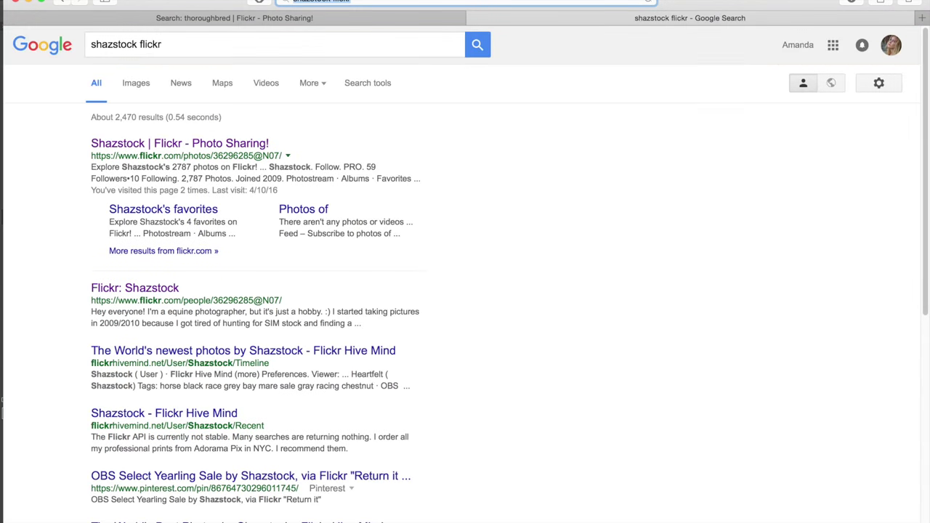
click(247, 144)
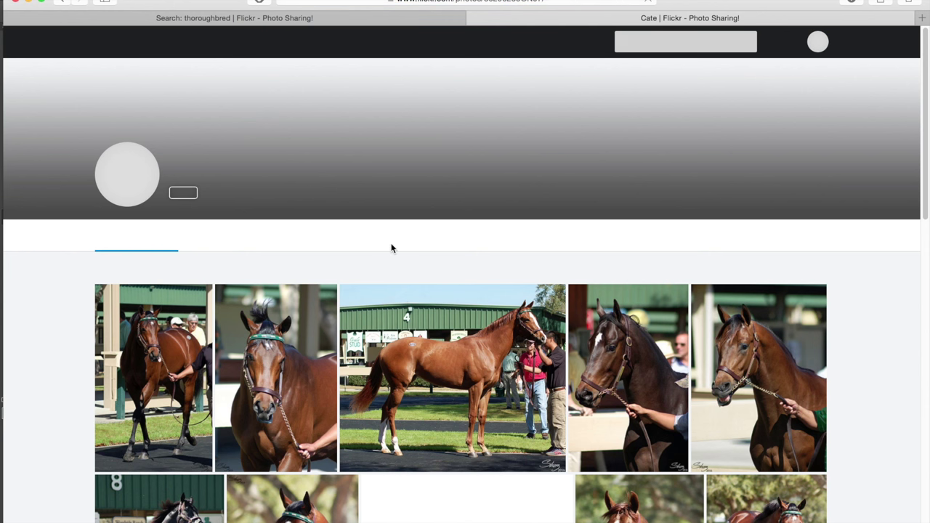
Browse the Shazstock photostream and open the OBS March 2016 photo of the full-body chestnut horse with a handler in light blue.
scroll(391, 249, down, 3)
scroll(390, 248, down, 2)
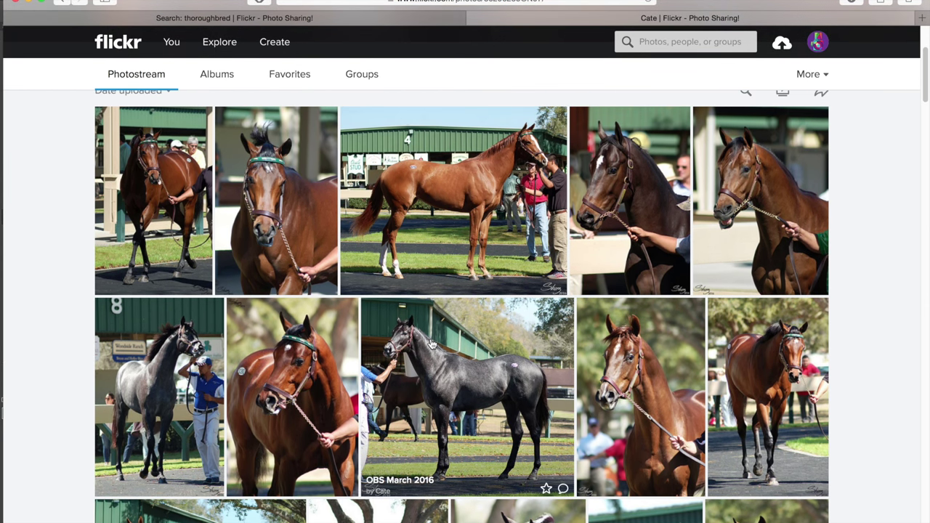
scroll(430, 338, down, 5)
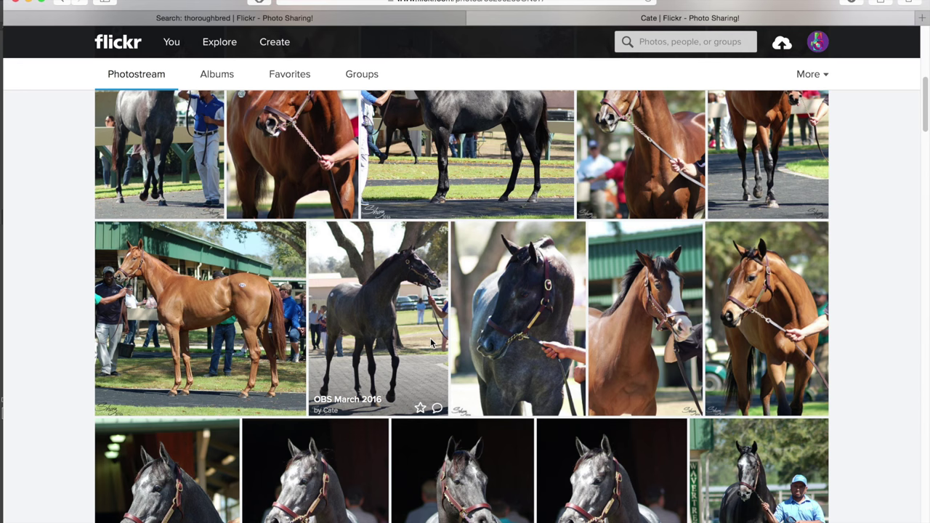
scroll(430, 337, down, 10)
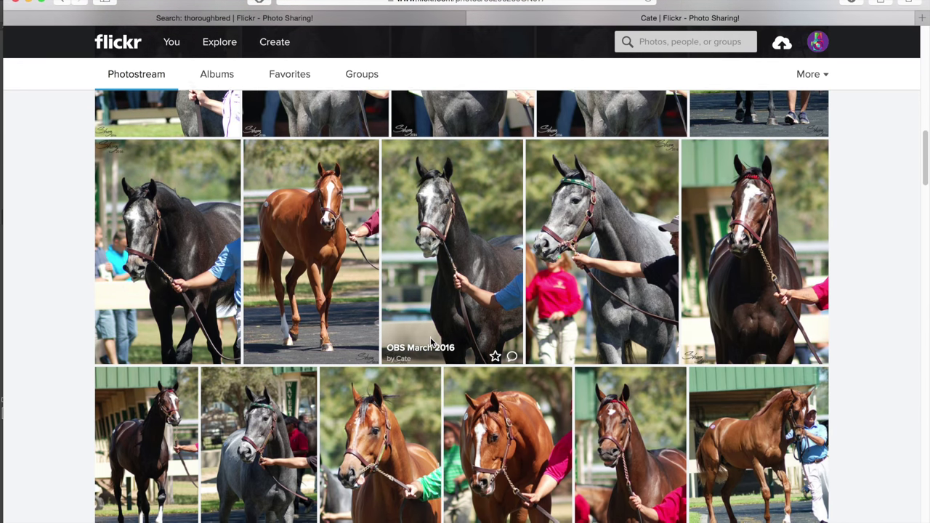
scroll(430, 337, down, 4)
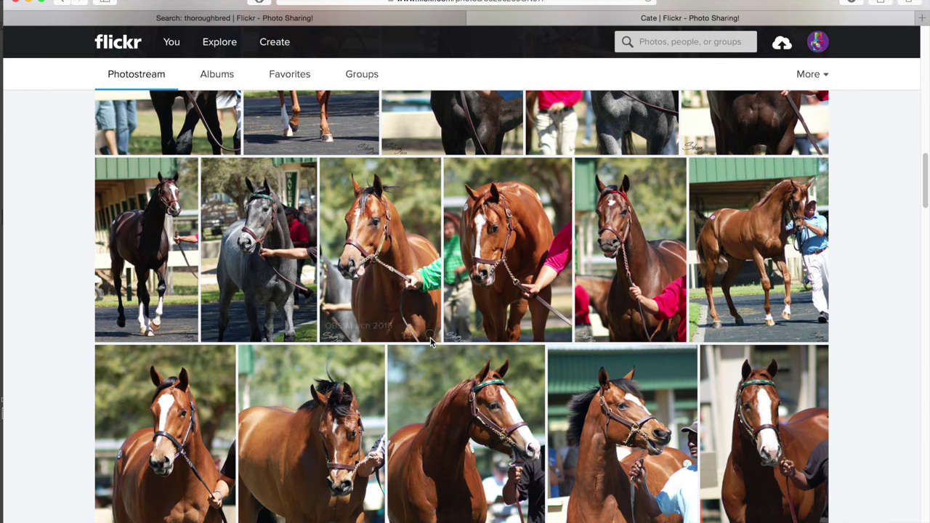
click(794, 228)
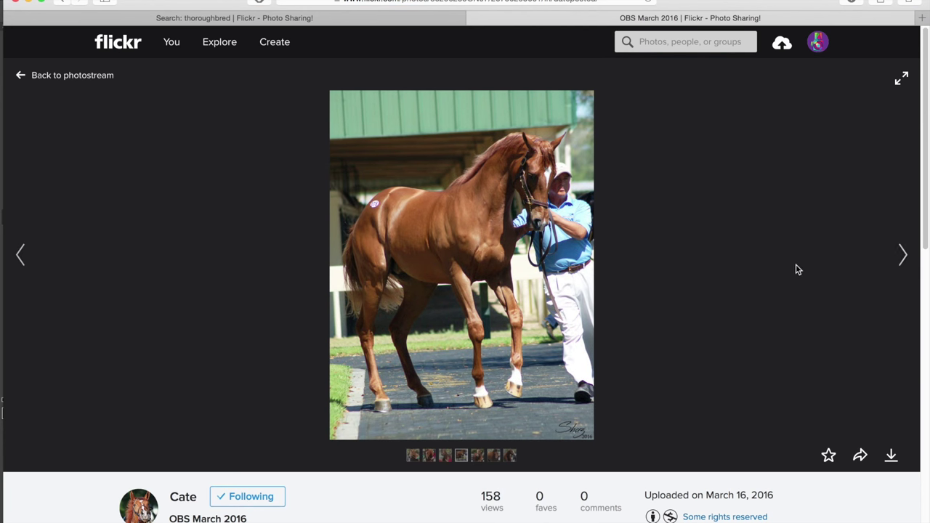
Check the chestnut horse photo's page and the empty what-on-earth document in Photoshop, and return to the browser.
scroll(800, 279, down, 3)
scroll(799, 278, up, 3)
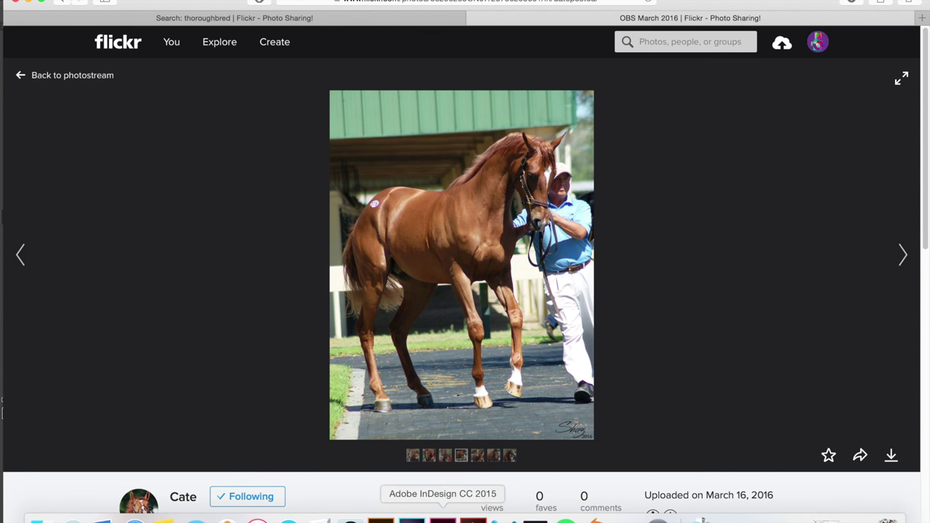
click(412, 516)
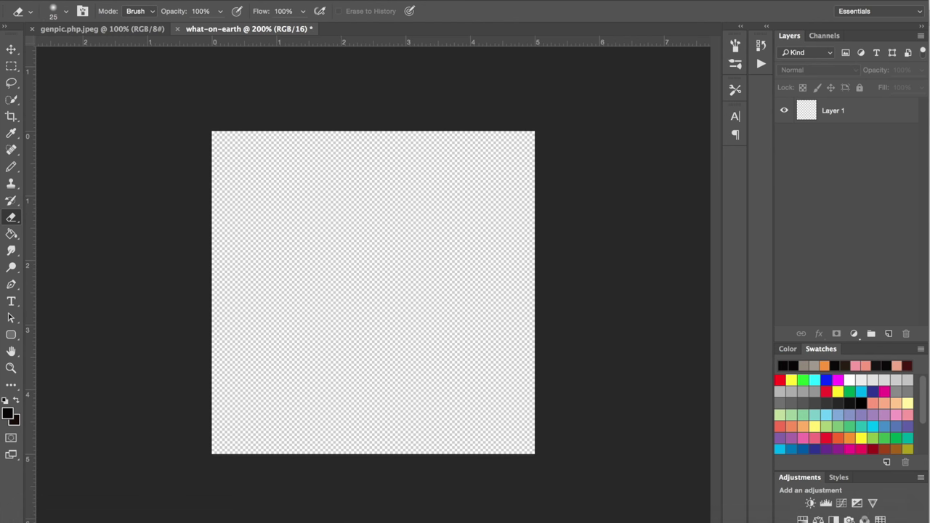
click(135, 515)
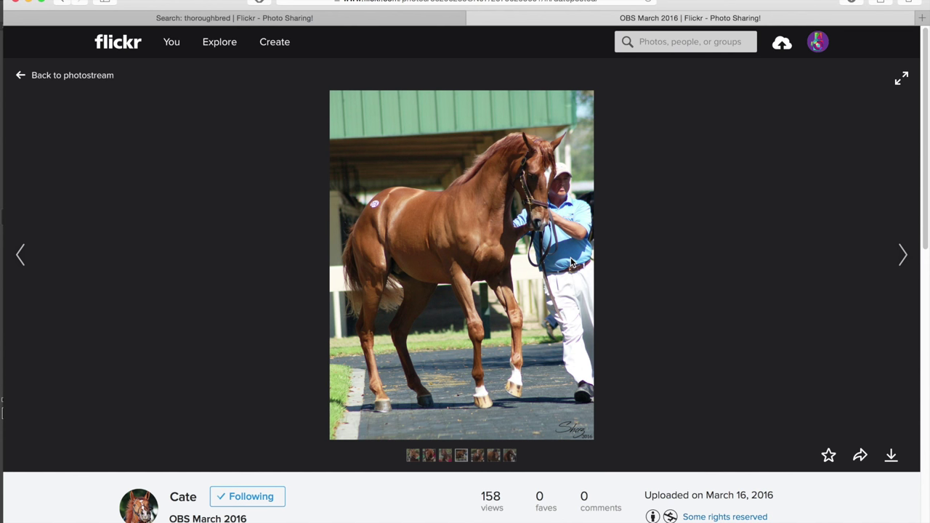
Go back to the Shazstock photostream and examine the horse photos on its whole first page.
click(62, 2)
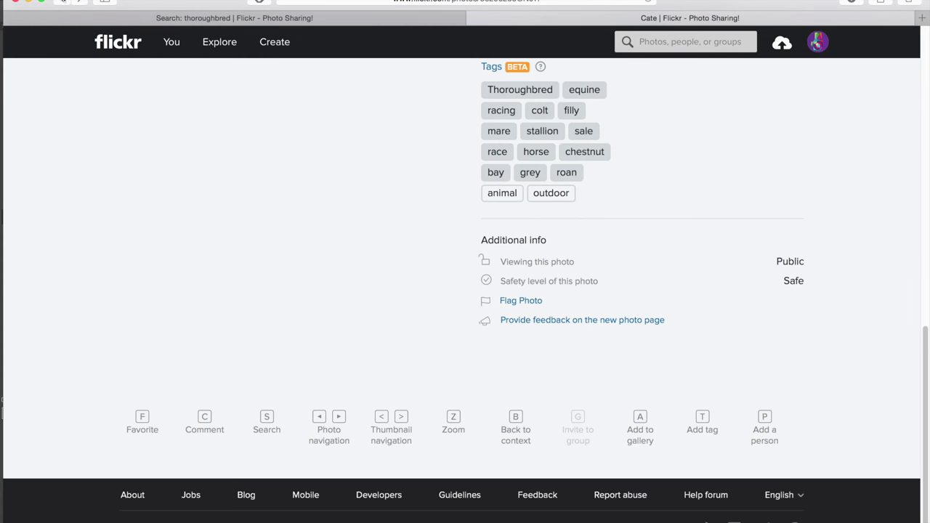
scroll(303, 258, down, 3)
scroll(303, 257, down, 10)
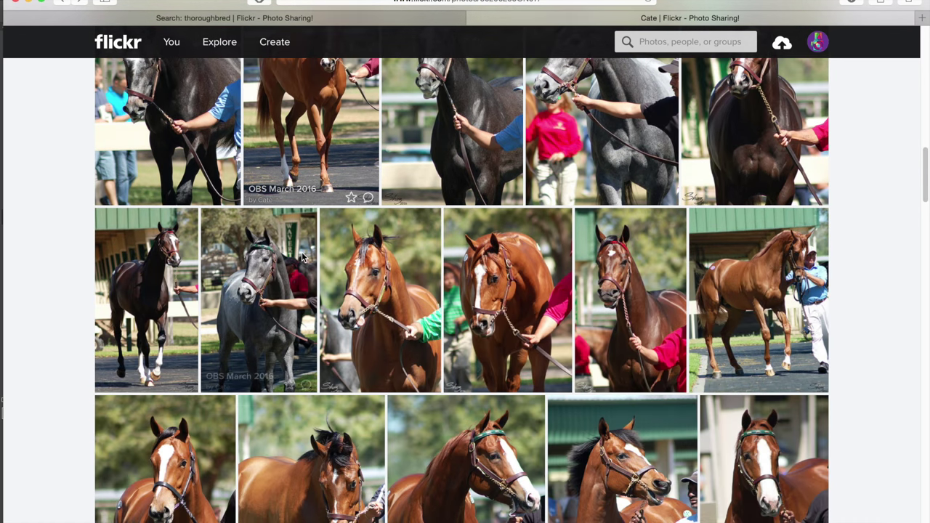
scroll(302, 257, up, 1)
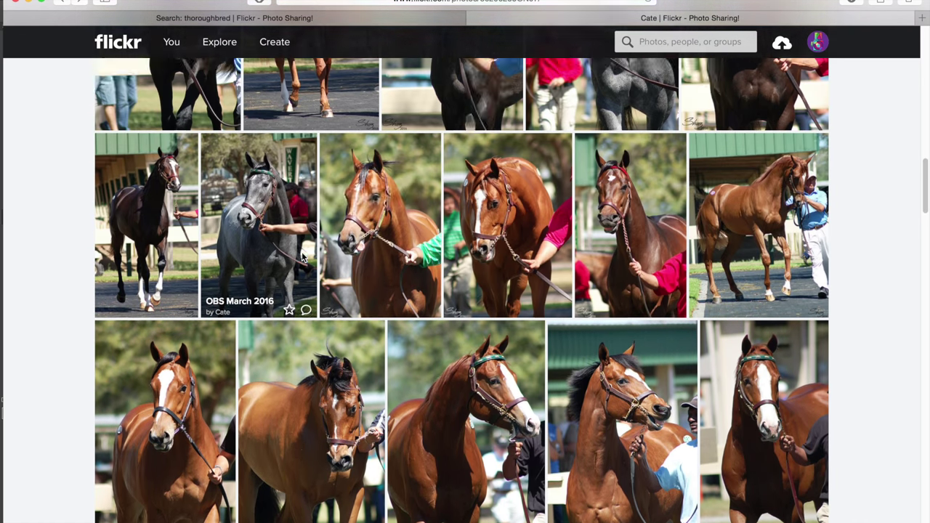
scroll(302, 256, down, 8)
scroll(321, 255, up, 10)
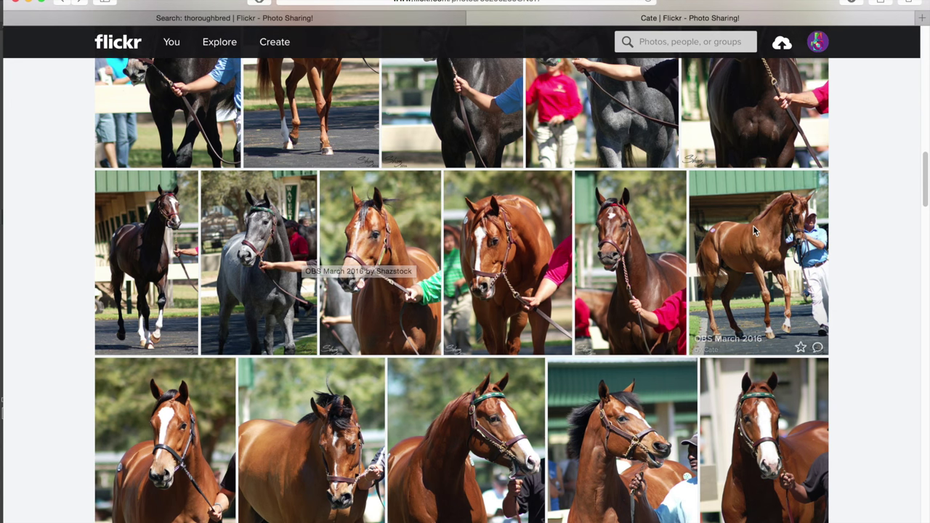
scroll(753, 225, down, 15)
scroll(753, 229, down, 15)
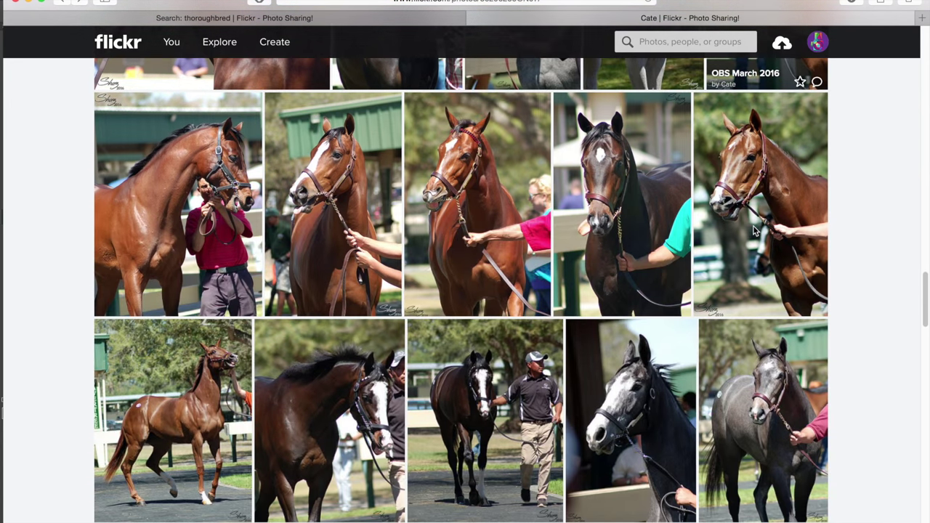
scroll(753, 230, down, 10)
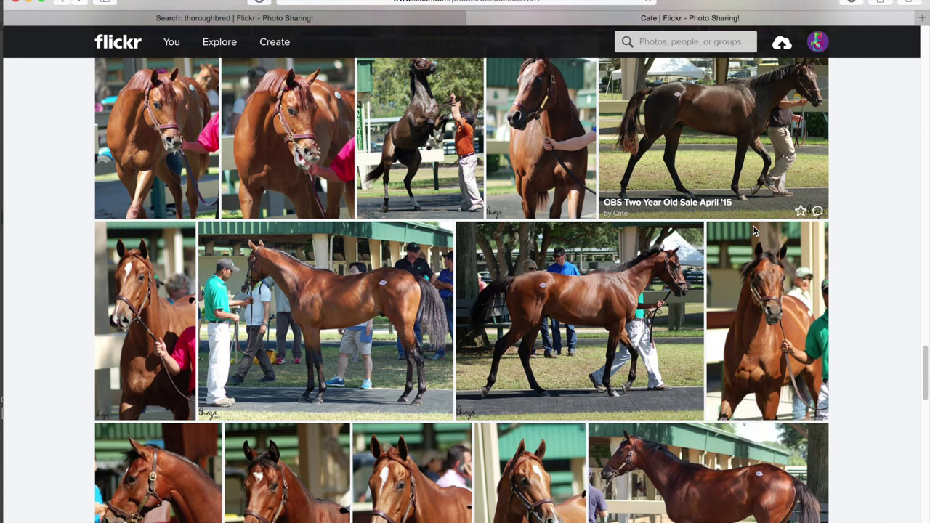
scroll(737, 210, up, 2)
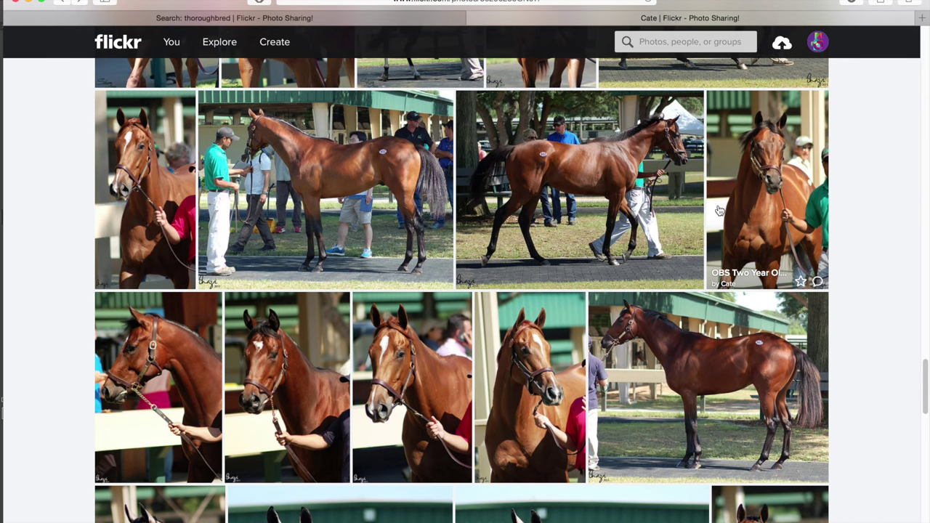
scroll(659, 199, down, 8)
scroll(659, 200, down, 6)
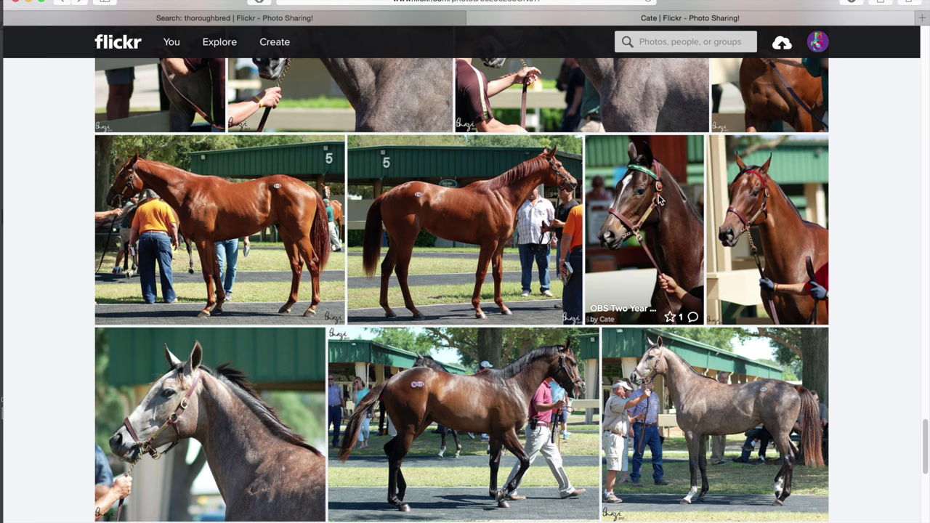
scroll(659, 200, down, 15)
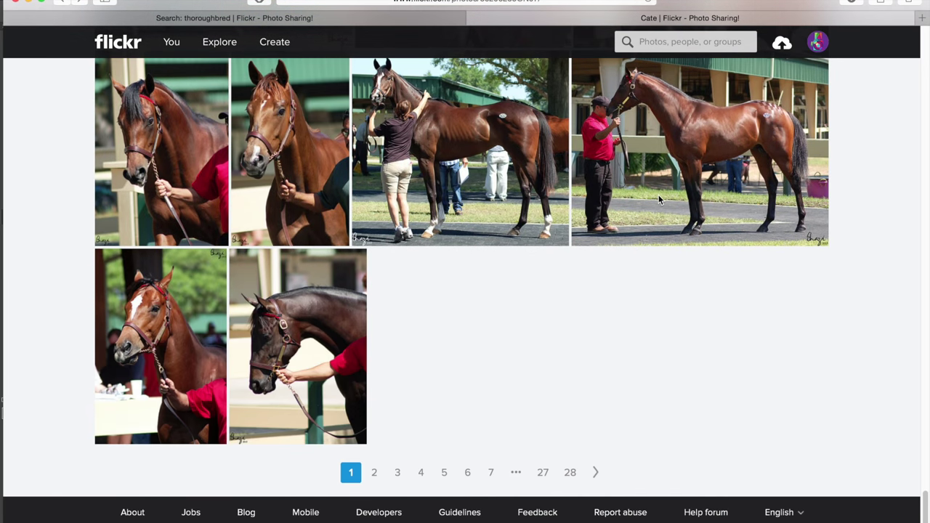
scroll(659, 199, up, 20)
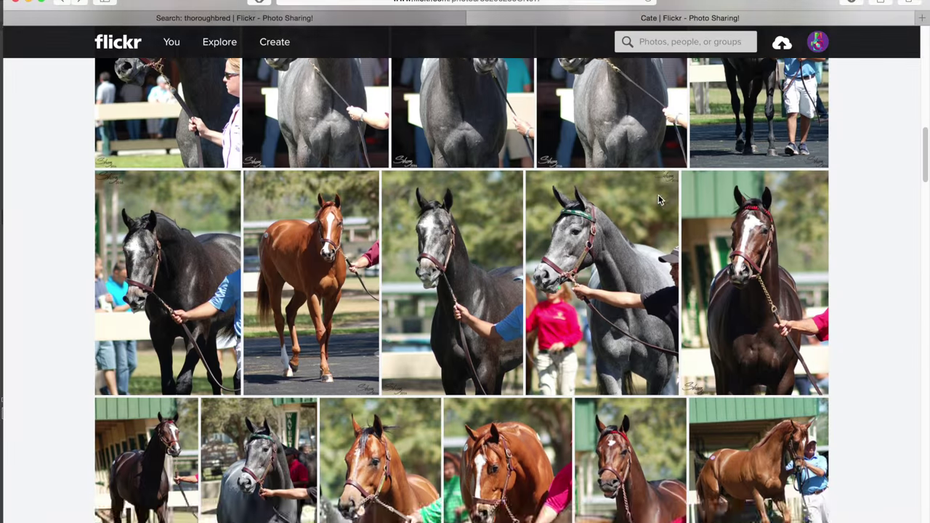
scroll(659, 199, up, 15)
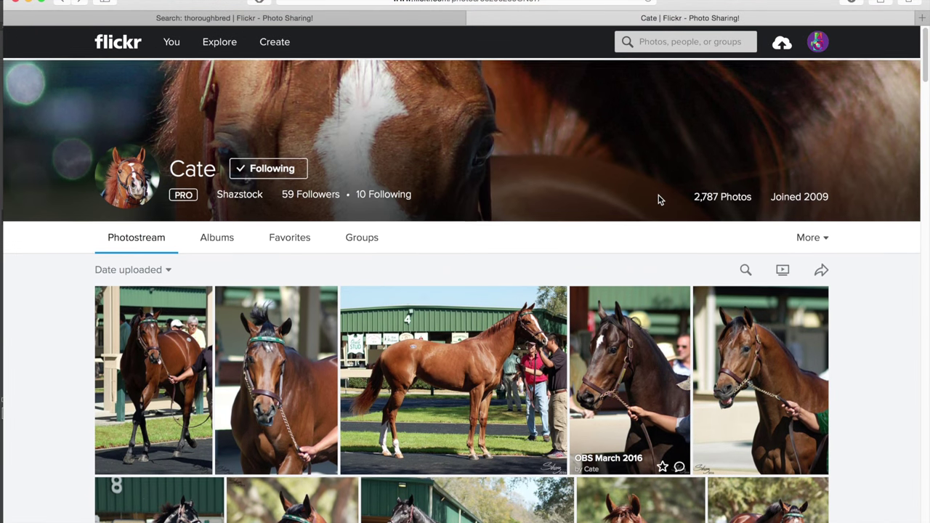
Look further down the Shazstock photostream and reopen the OBS March 2016 photo of the chestnut horse with the handler in light blue.
scroll(659, 200, down, 15)
scroll(659, 199, down, 10)
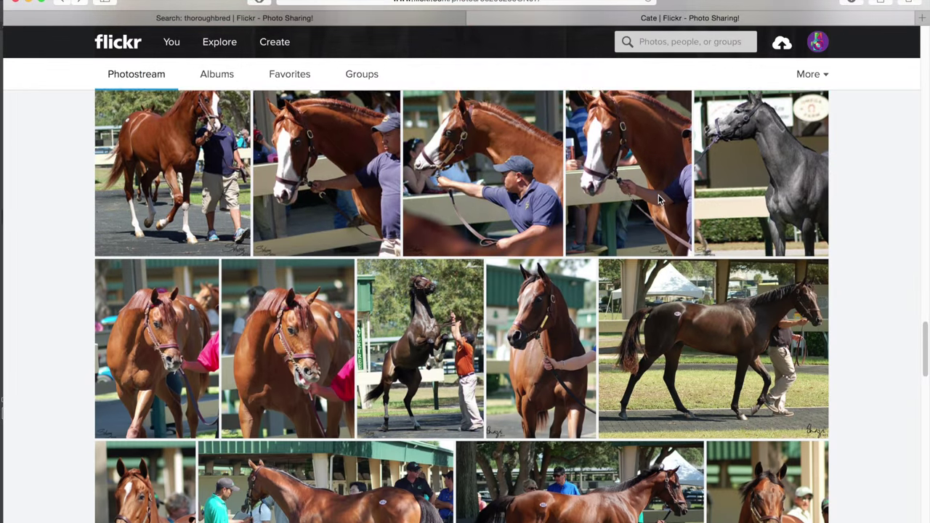
scroll(659, 199, down, 7)
scroll(660, 201, down, 3)
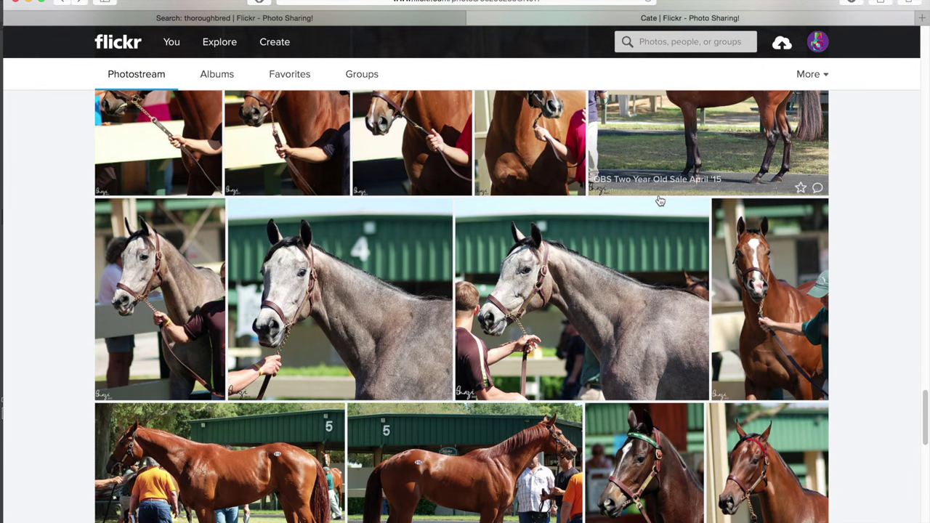
scroll(659, 201, down, 10)
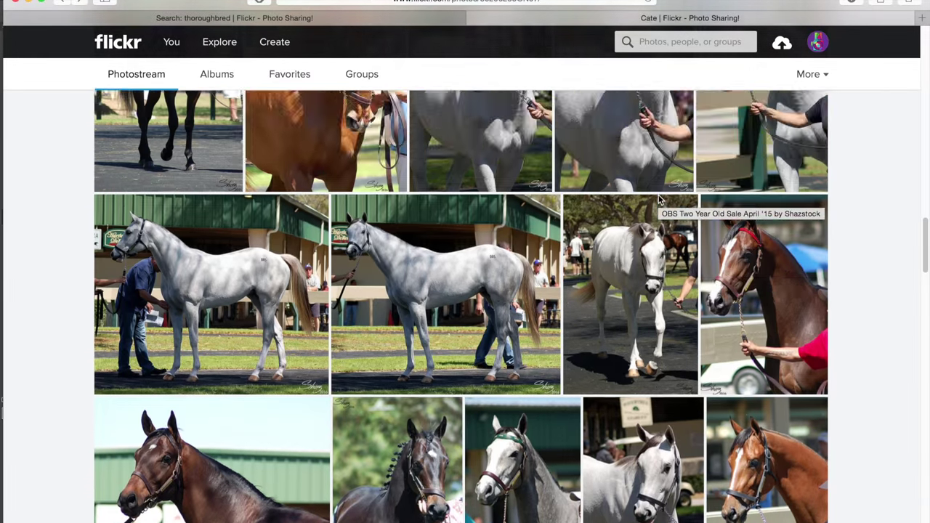
scroll(659, 201, down, 8)
click(659, 201)
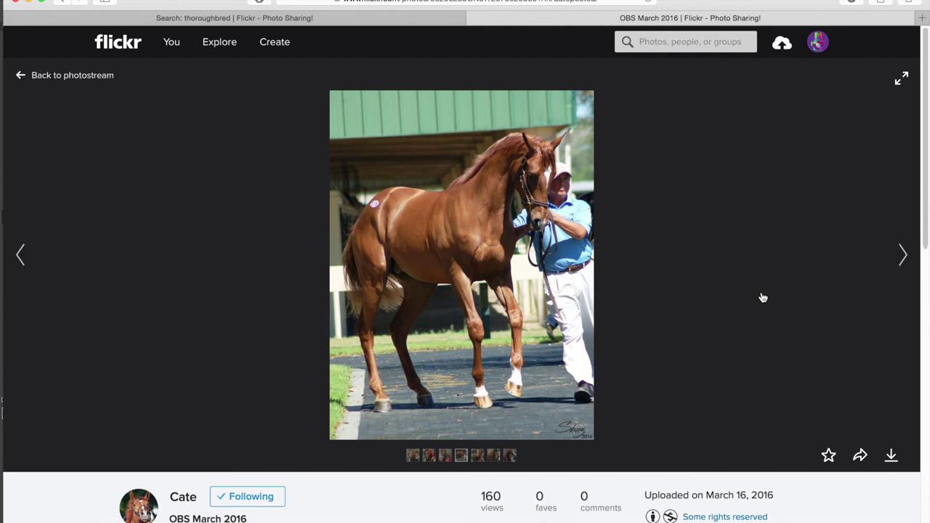
Download the chestnut horse photo in its original 1840 × 2432 size and open the file in Photoshop.
scroll(869, 494, down, 3)
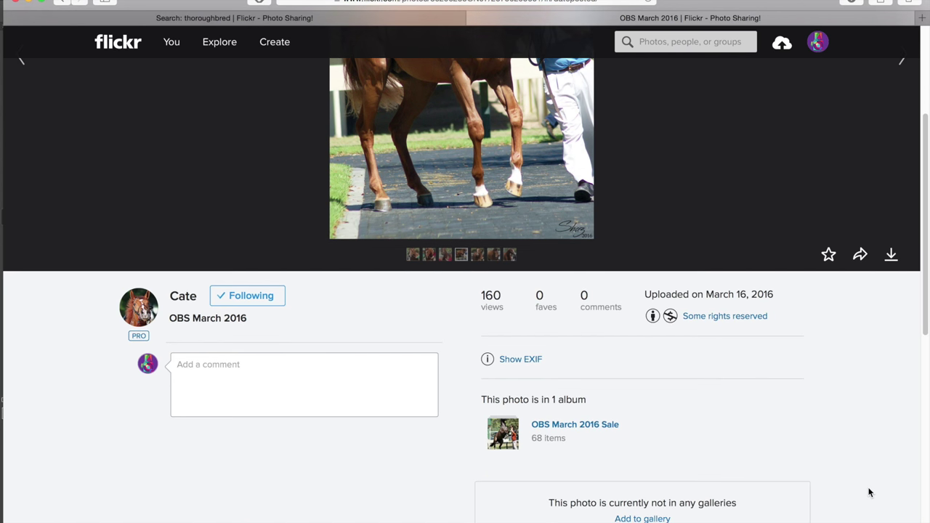
click(890, 268)
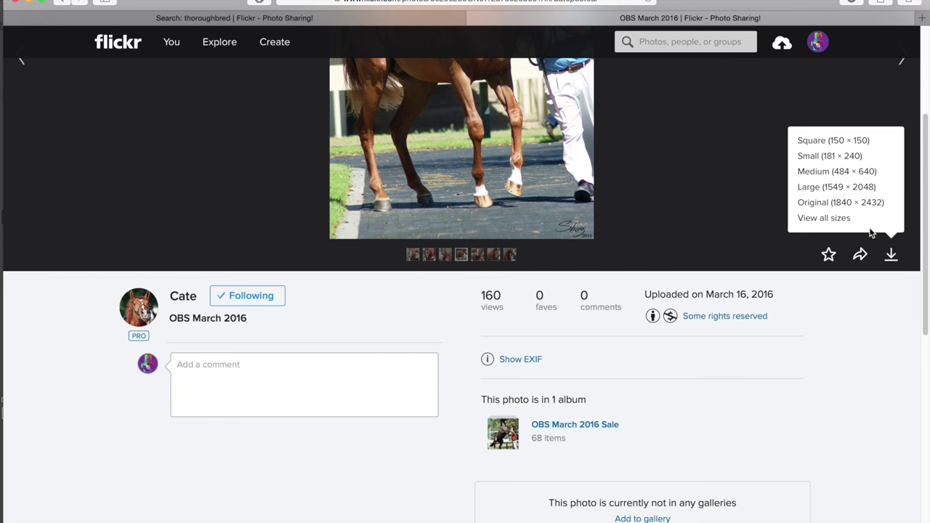
click(859, 202)
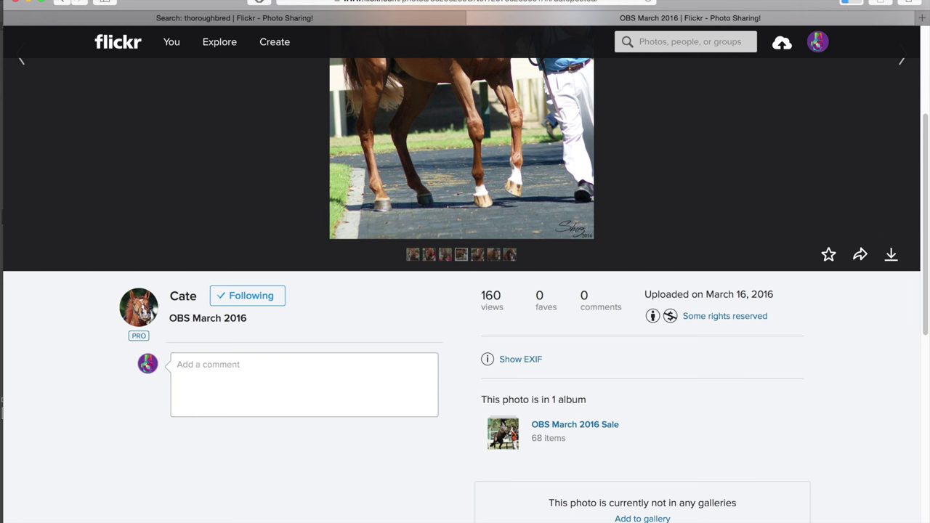
mouse_move(627, 522)
click(701, 507)
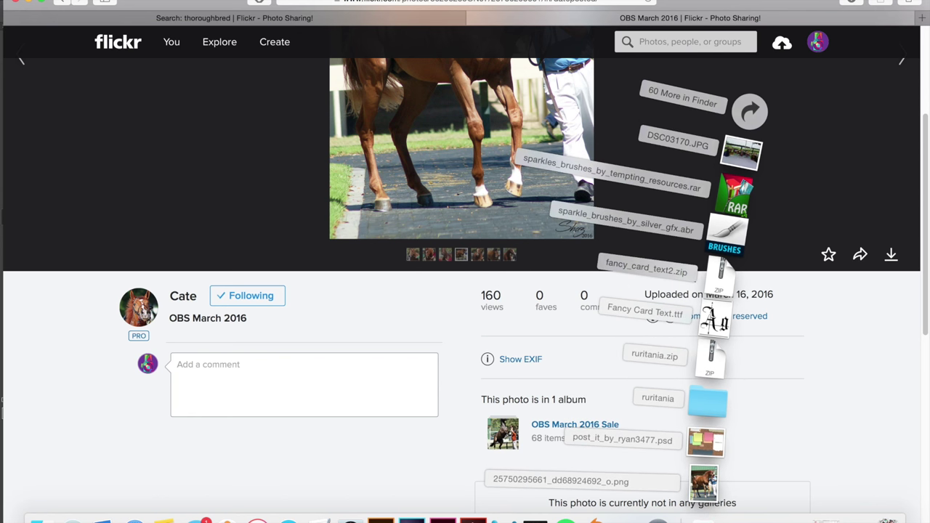
click(701, 491)
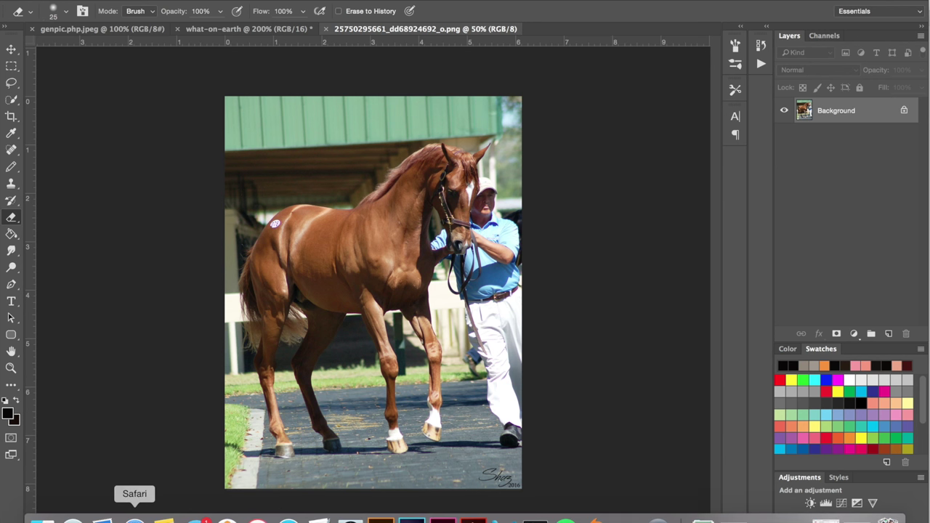
Switch back to Safari, open DeviantArt in a new tab and search Resources & Stock Images for "background stock".
click(135, 517)
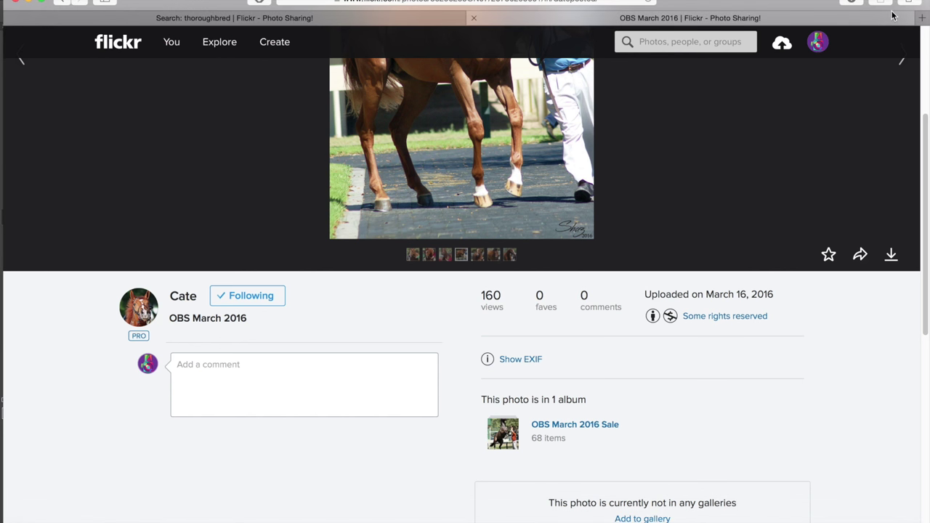
click(923, 19)
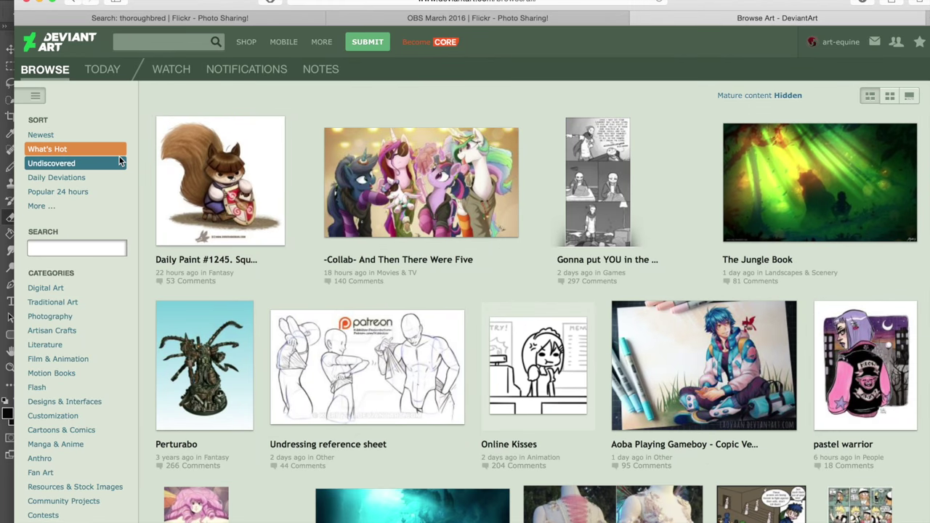
click(76, 248)
text(background stock)
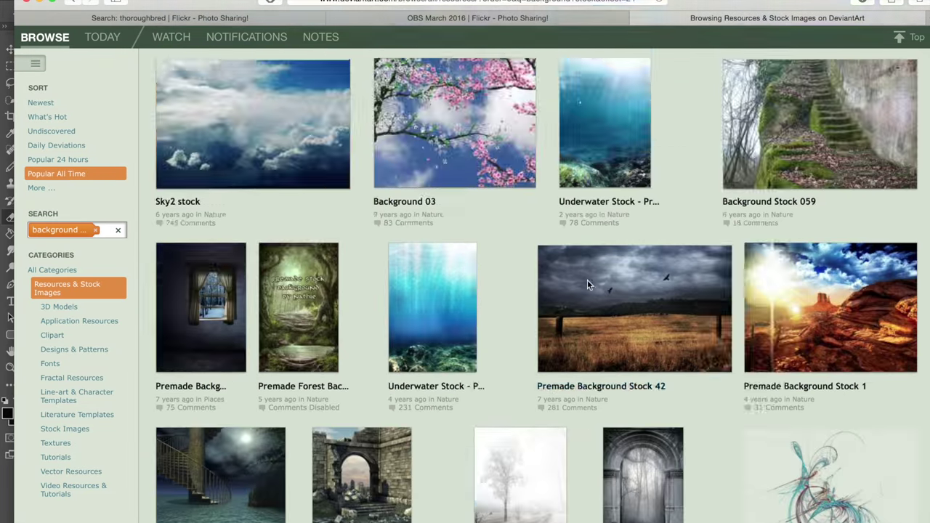
Look through the background stock results and read the usage rules on the Premade Background 9 Stock page.
scroll(587, 280, down, 20)
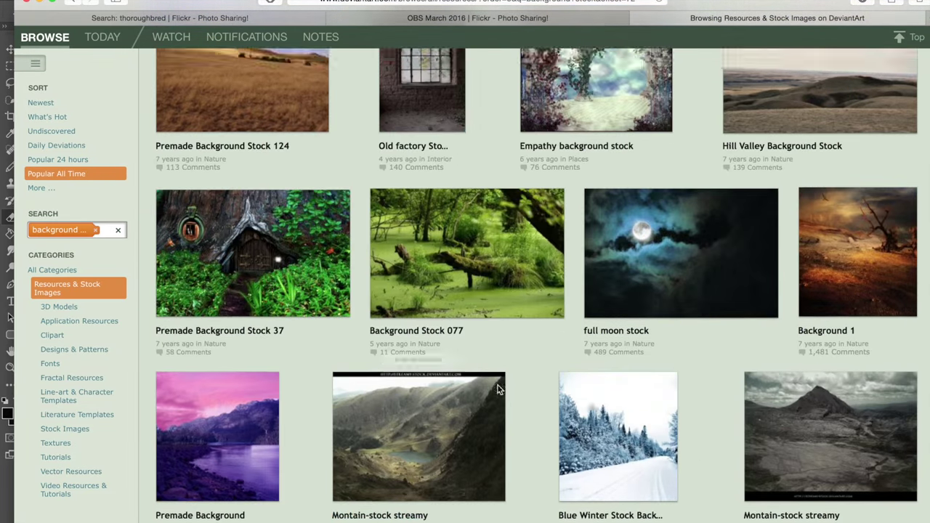
click(858, 254)
click(75, 1)
scroll(245, 253, down, 20)
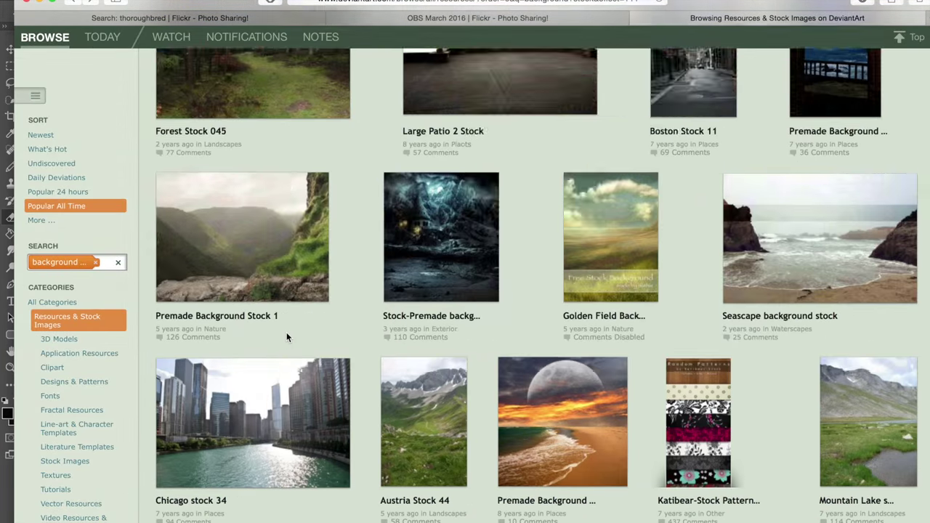
click(564, 161)
scroll(415, 406, down, 5)
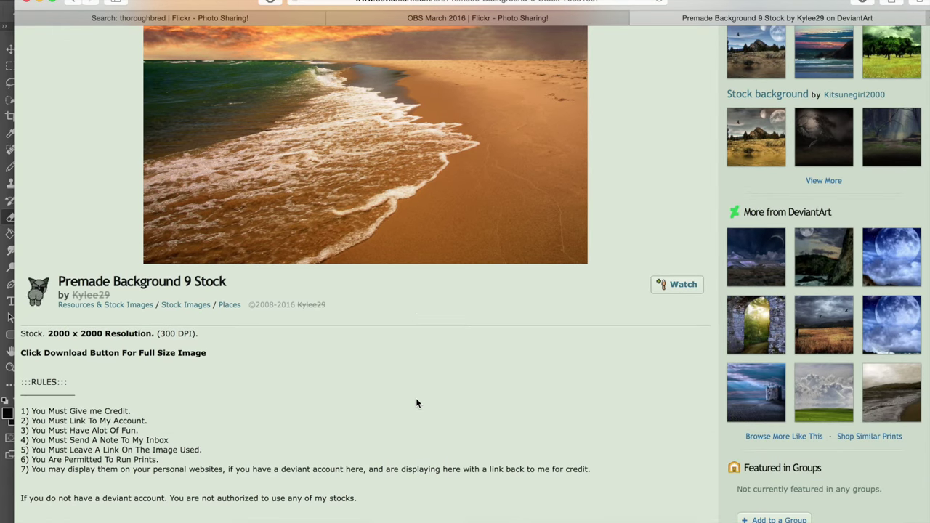
scroll(416, 402, down, 3)
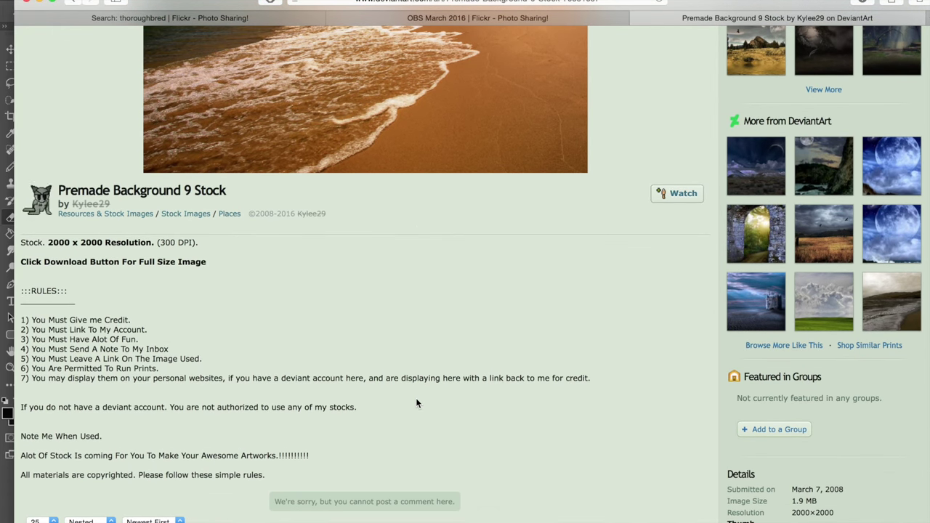
scroll(416, 399, up, 6)
click(75, 2)
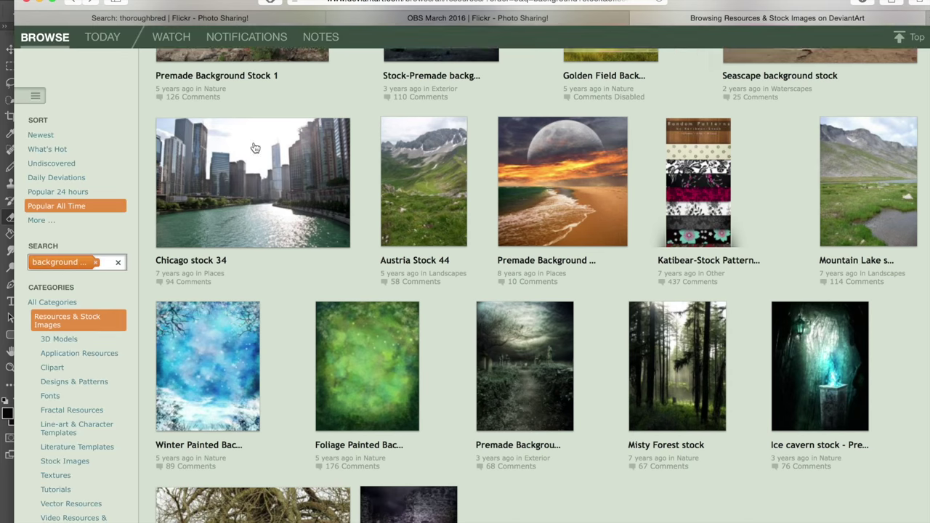
Look further through the background stock results, check them against the horse photo in Photoshop, and open little-spacey's stock gallery on DeviantArt.
scroll(412, 171, down, 12)
click(398, 522)
click(129, 522)
scroll(231, 427, down, 12)
click(398, 522)
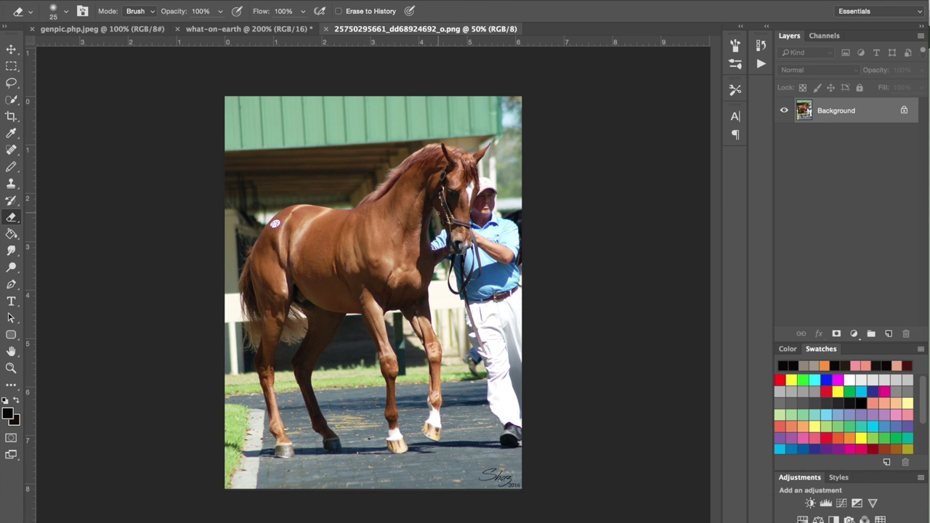
key(super+Tab)
scroll(621, 251, down, 10)
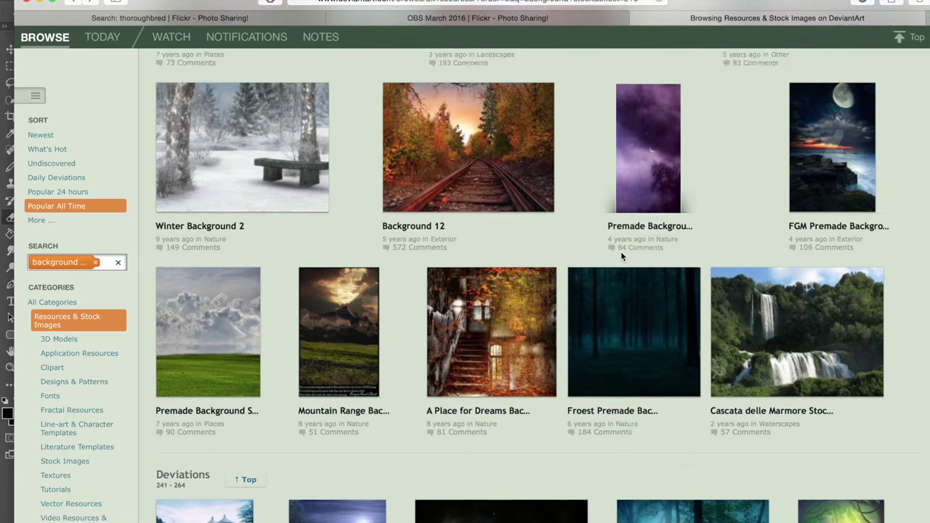
scroll(621, 257, down, 15)
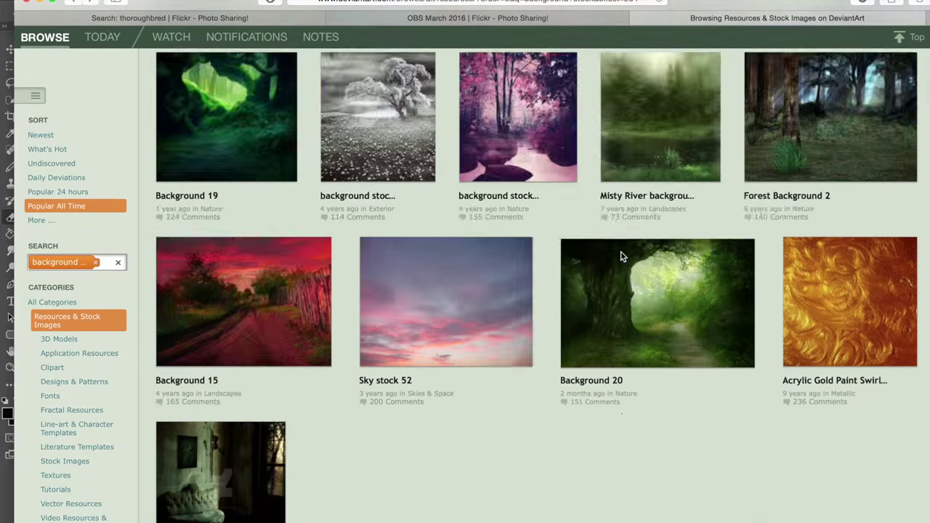
scroll(590, 423, down, 10)
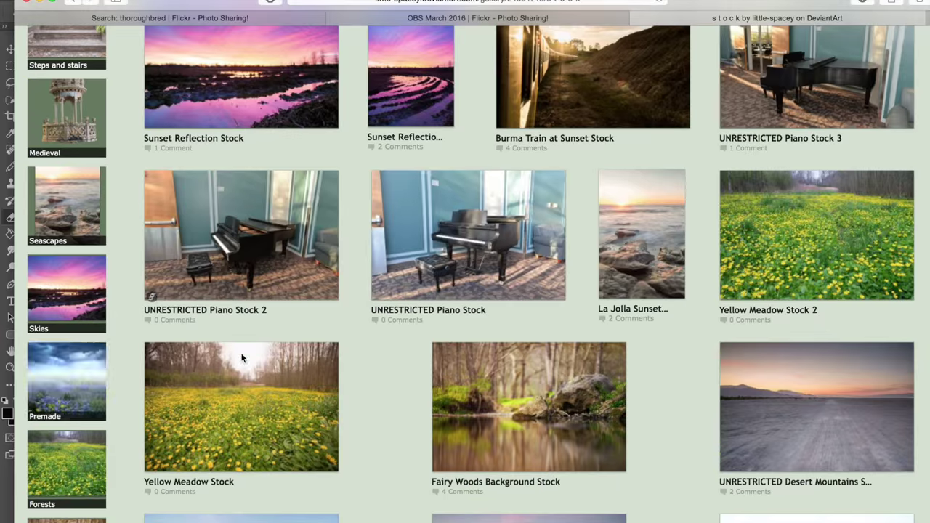
Examine the Premade folder in little-spacey's stock gallery for a suitable background.
scroll(465, 290, down, 5)
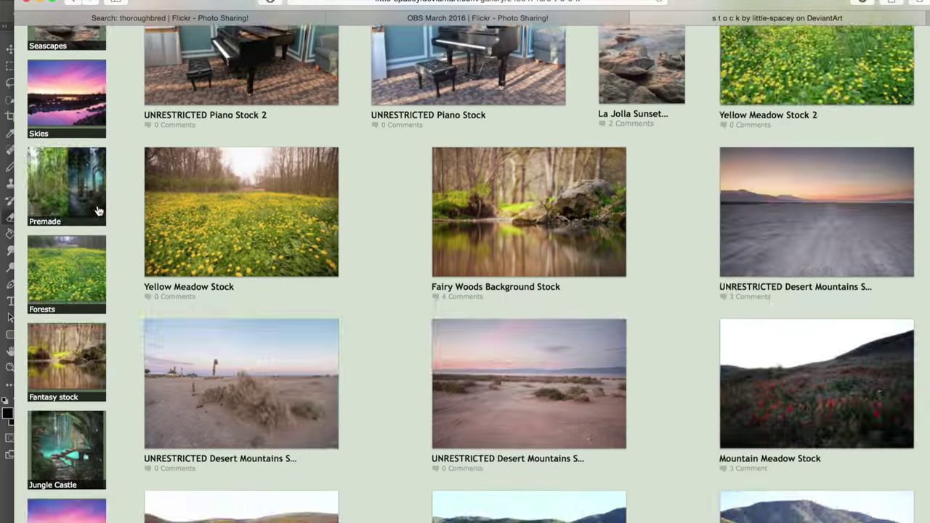
click(79, 183)
scroll(446, 207, down, 10)
click(447, 207)
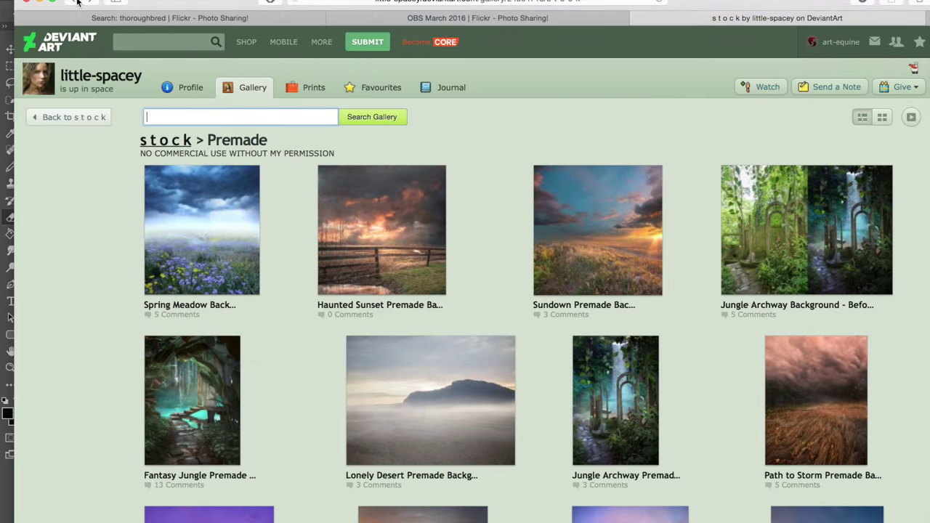
Examine both pages of the "Mountains, etc" stock folder and return to the main stock gallery.
scroll(73, 462, down, 15)
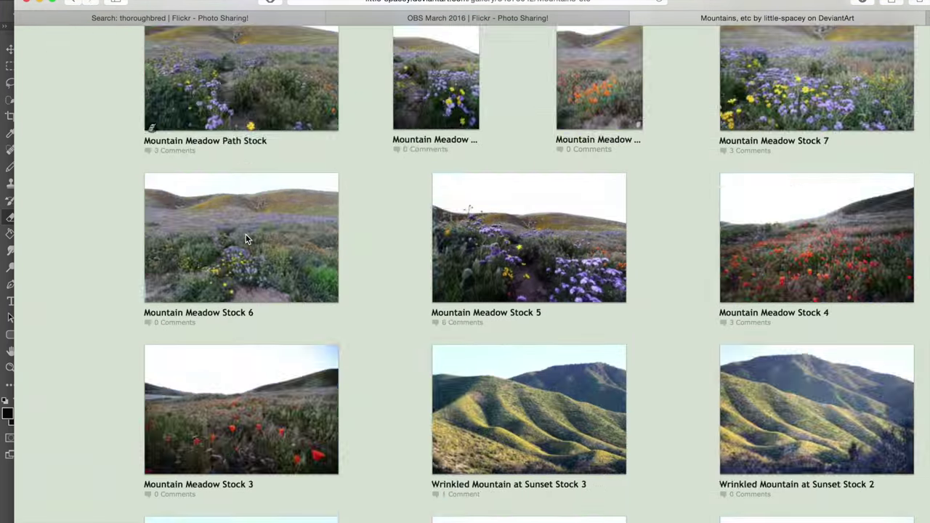
scroll(246, 234, down, 5)
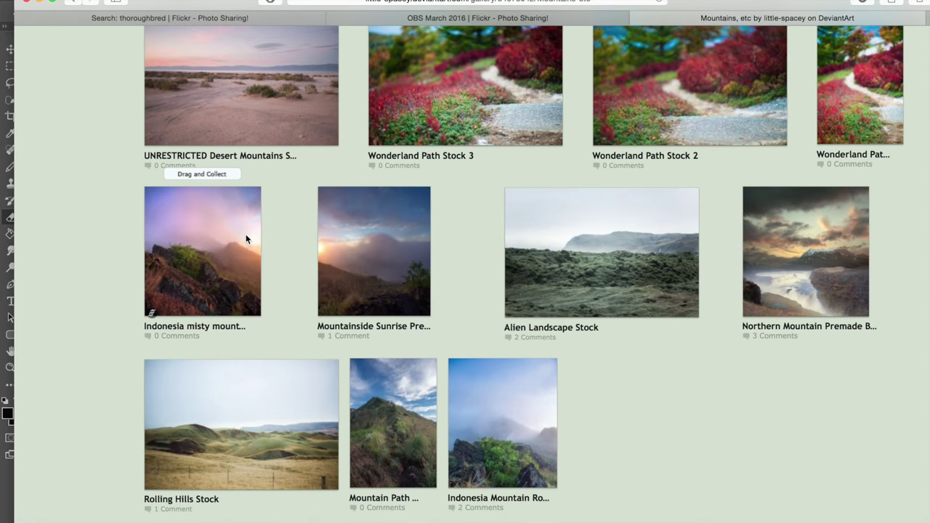
click(246, 234)
scroll(300, 235, down, 5)
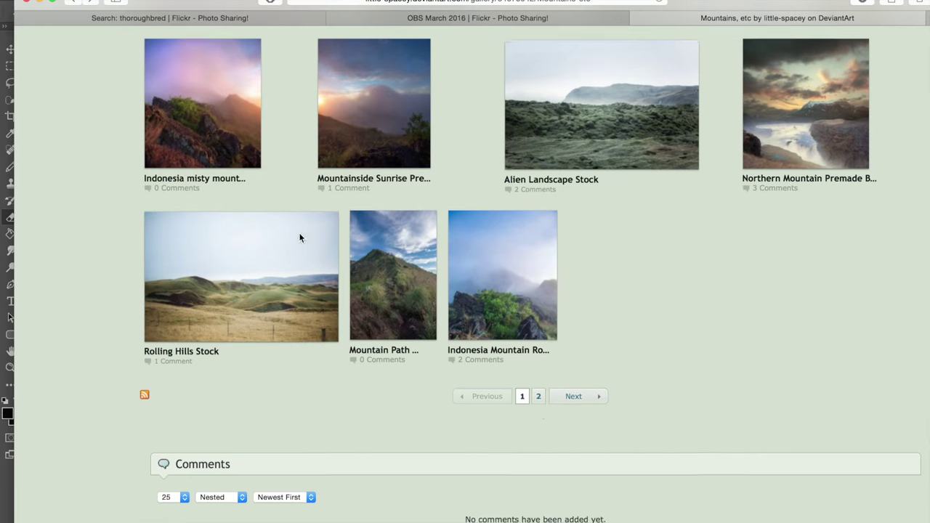
click(542, 396)
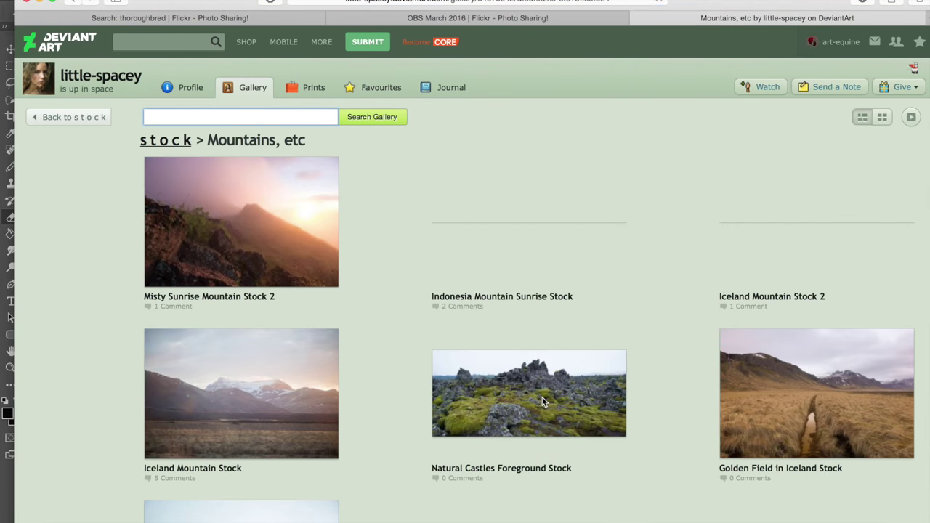
scroll(542, 397, down, 4)
scroll(542, 396, up, 2)
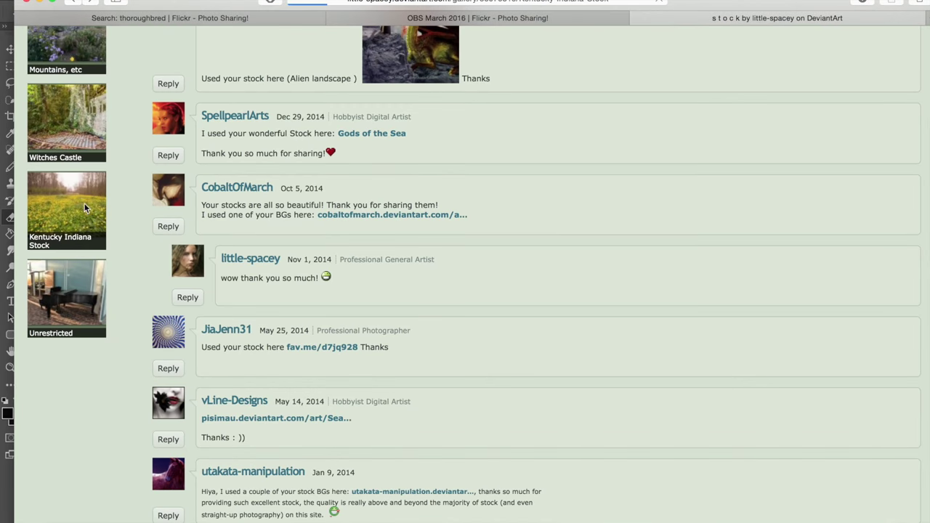
Browse the Kentucky Indiana Stock folder, open the Psychedelic Fairyland Premade Background page and compare it with the horse photo in Photoshop.
click(84, 209)
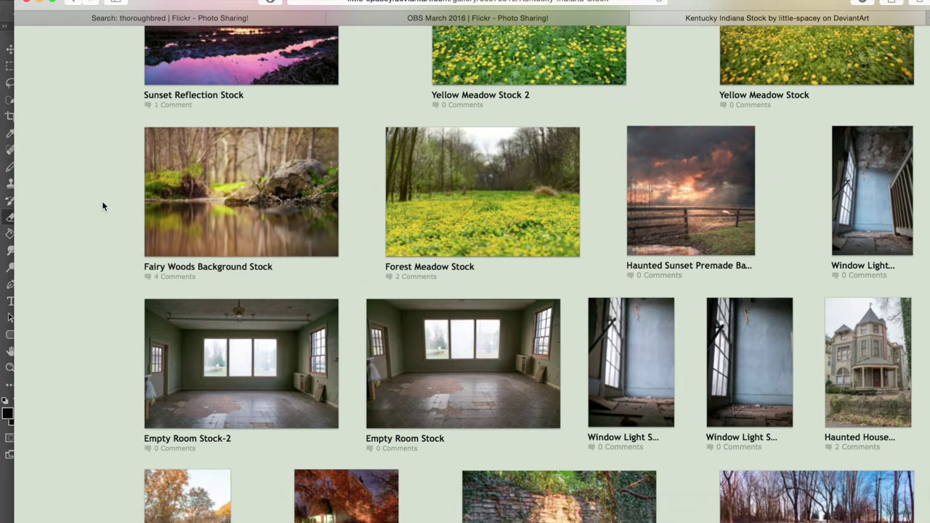
scroll(145, 392, down, 15)
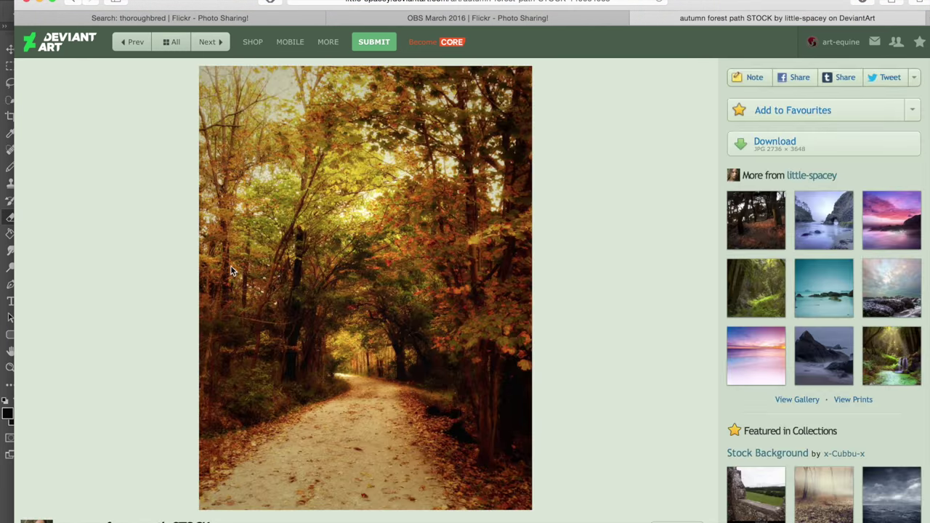
scroll(769, 354, down, 5)
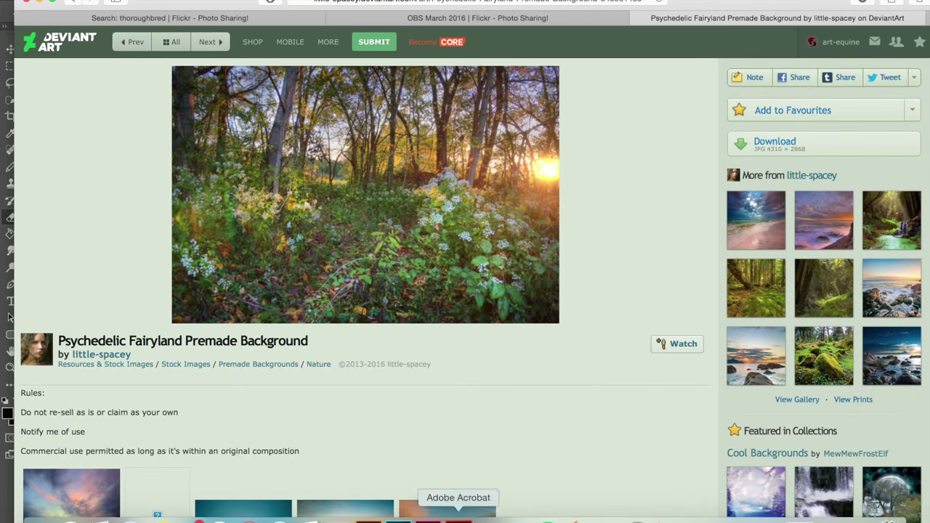
click(398, 519)
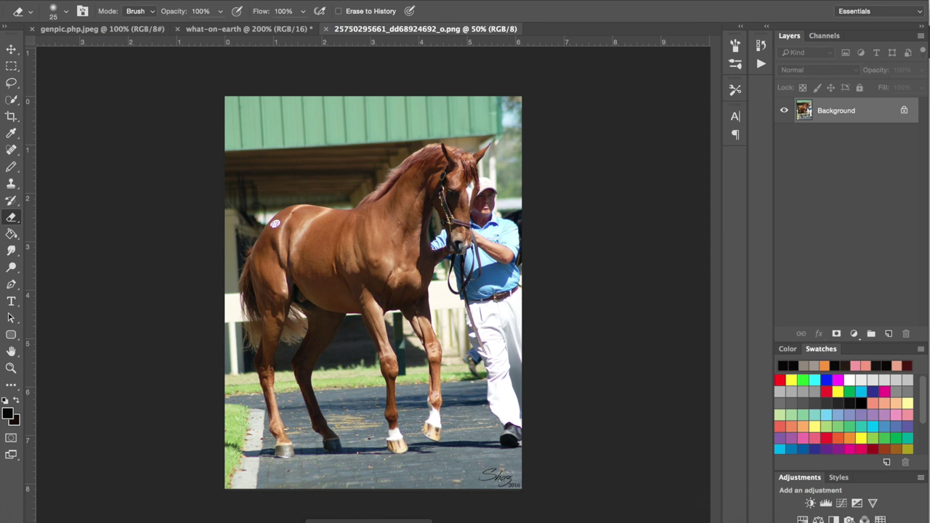
click(130, 519)
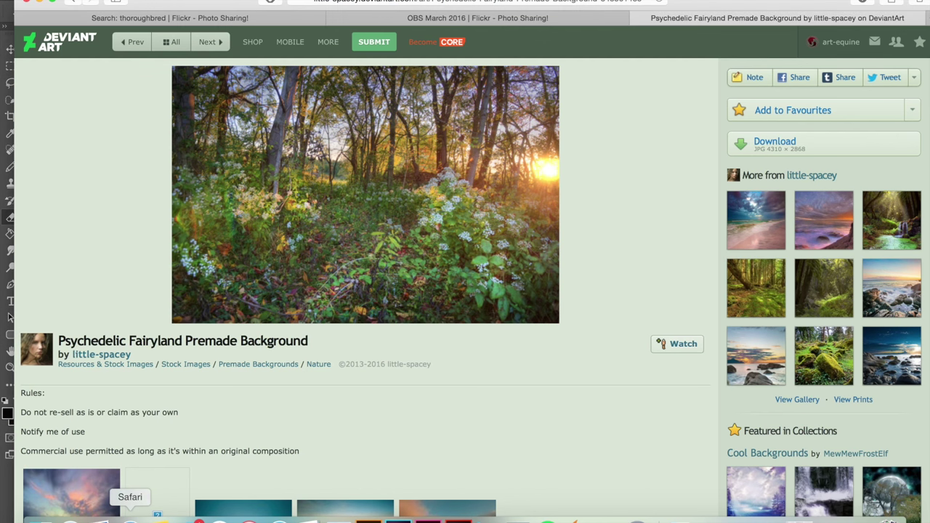
Open the full-size Psychedelic Fairyland Premade Background and copy the image.
click(756, 141)
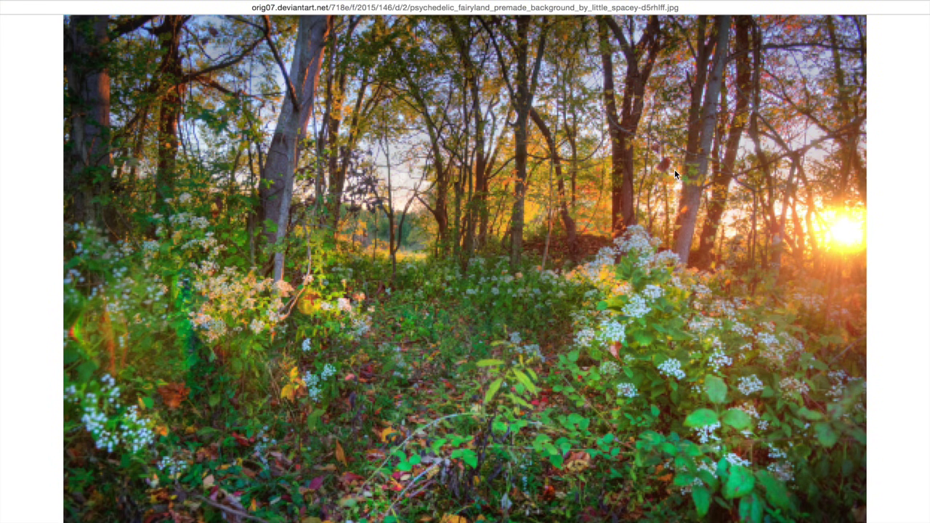
right_click(502, 193)
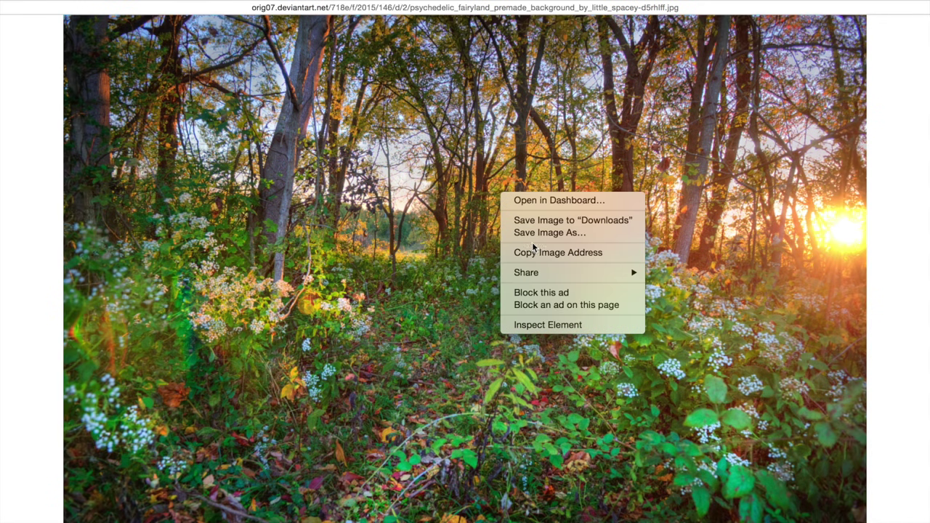
click(408, 268)
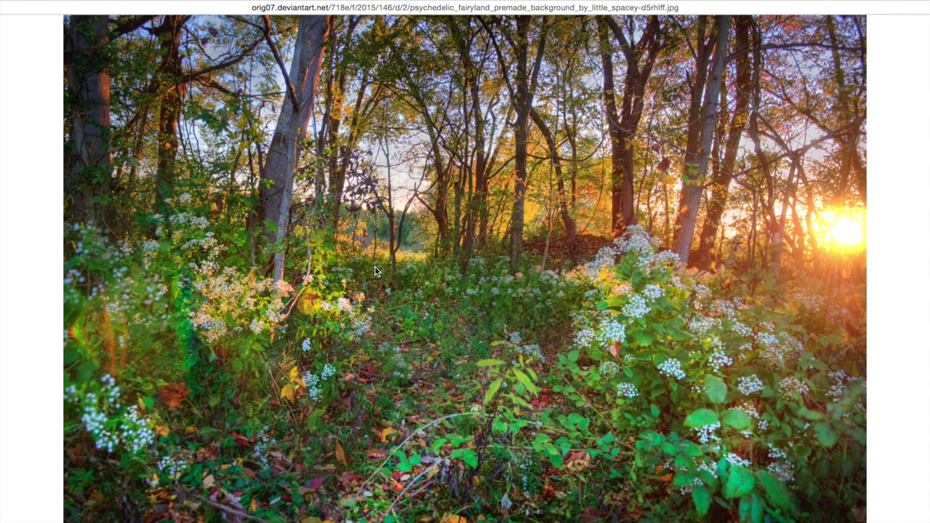
click(376, 271)
right_click(376, 267)
click(303, 230)
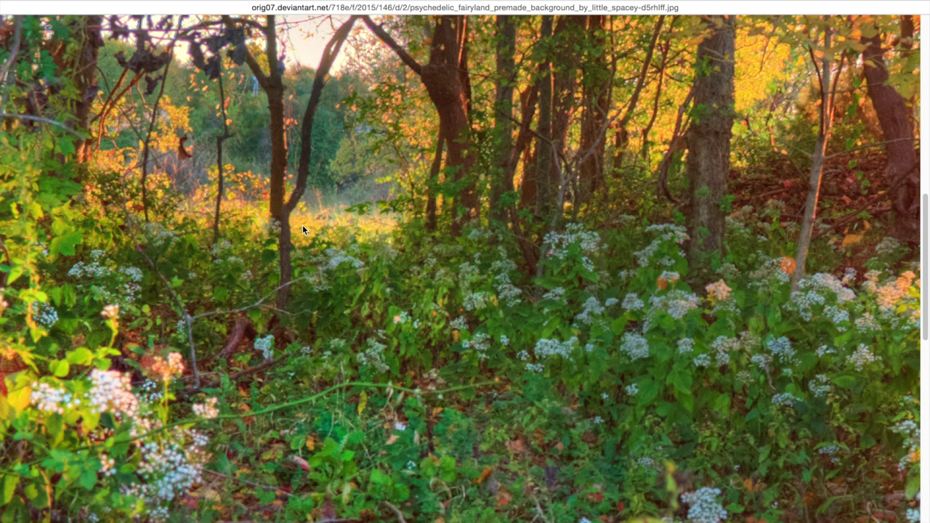
click(302, 227)
right_click(303, 225)
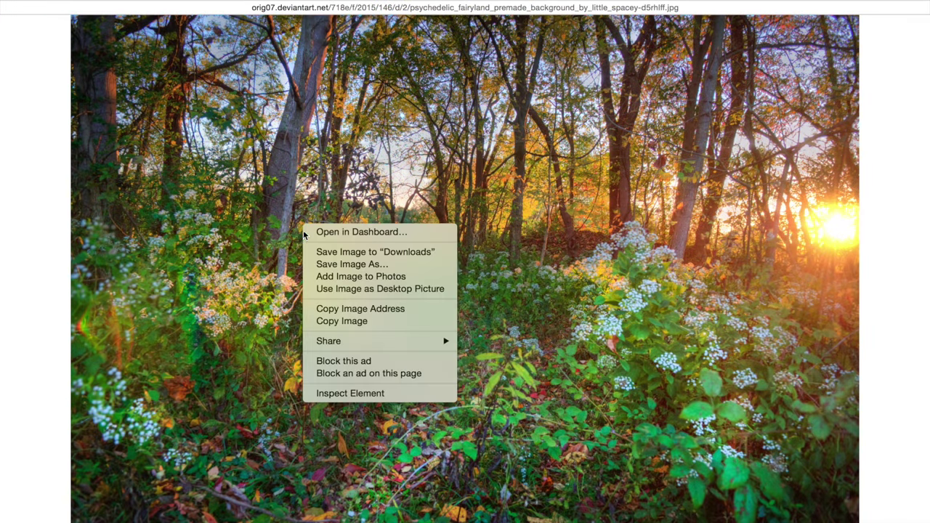
click(338, 322)
Switch to Photoshop and paste the copied forest background into the what-on-earth document.
click(396, 507)
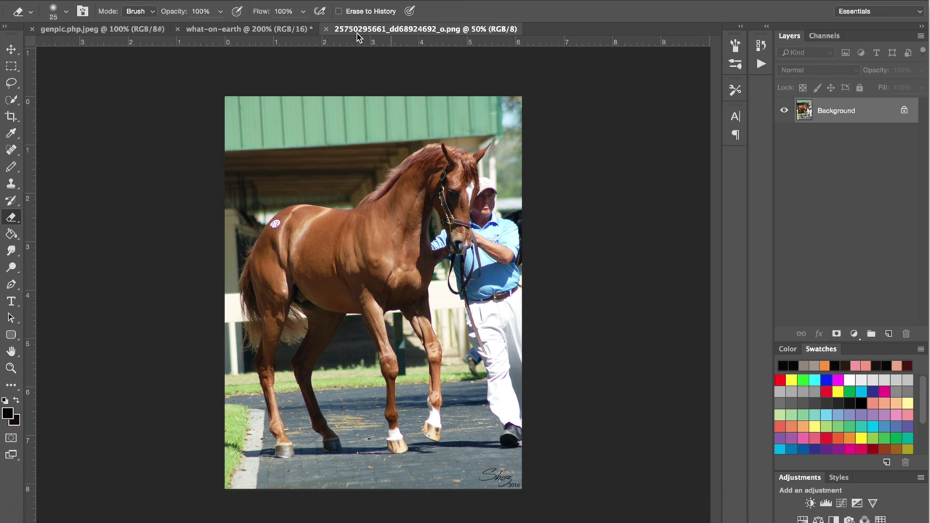
click(284, 29)
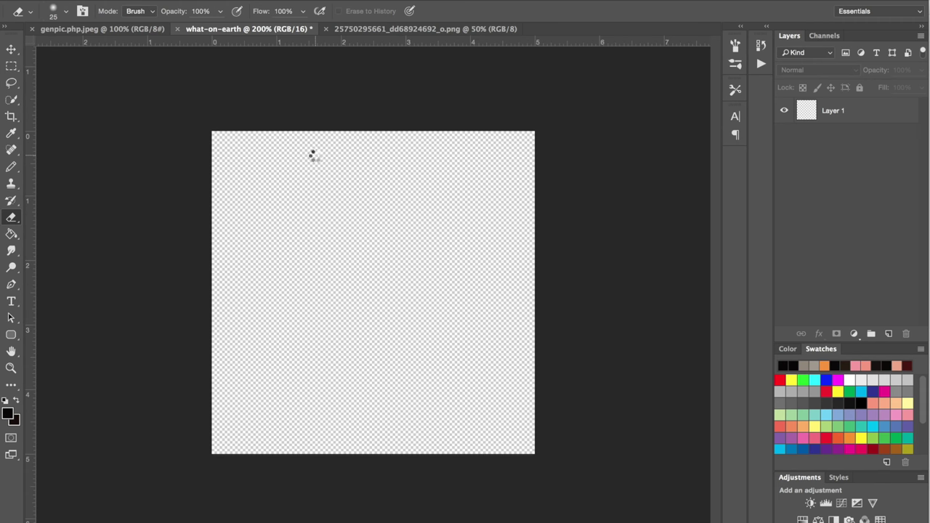
click(11, 49)
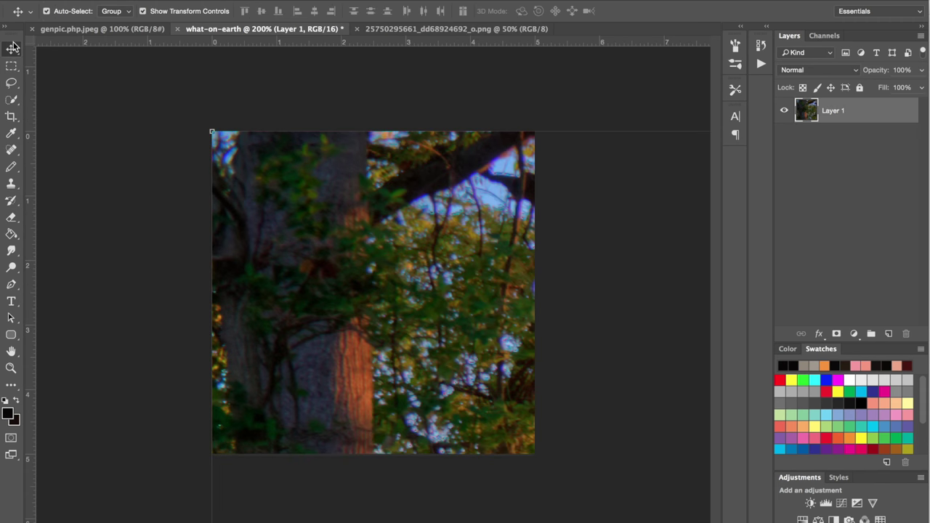
Scale down the pasted forest background and position it to fill the whole canvas, keeping the tilted tree and flowers in view.
drag(216, 131, 565, 366)
drag(632, 415, 633, 395)
drag(658, 436, 240, 168)
drag(211, 444, 187, 462)
key(shift+Left)
key(shift+Left)
key(shift+Left)
key(shift+Left)
key(shift+Left)
key(shift+Left)
key(shift+Left)
key(shift+Left)
key(shift+Left)
key(shift+Left)
key(shift+Left)
key(shift+Left)
key(shift+Left)
key(shift+Left)
key(shift+Left)
key(shift+Left)
key(Up)
key(Up)
key(Up)
key(Up)
key(Up)
drag(579, 459, 660, 512)
drag(371, 320, 460, 320)
key(Return)
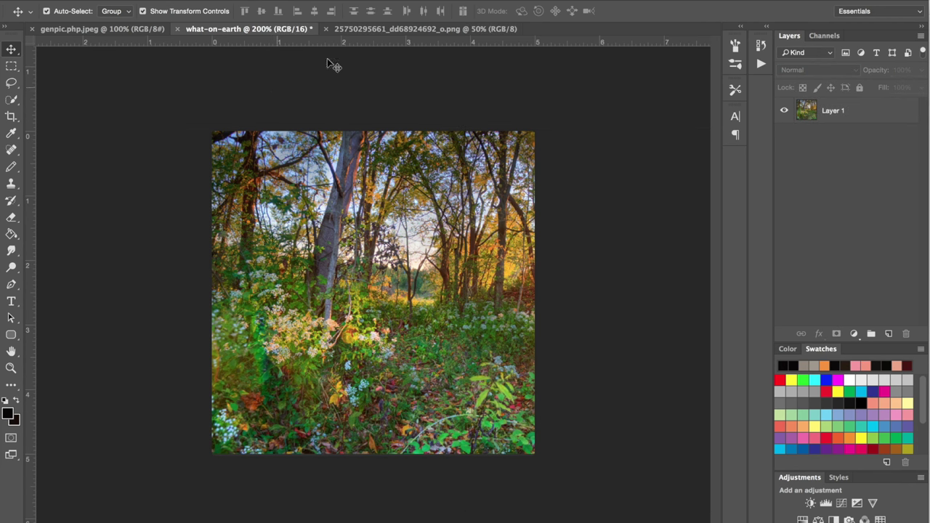
Select the horse roughly with the Polygonal Lasso in its photo and paste it into the what-on-earth document above the background.
click(376, 29)
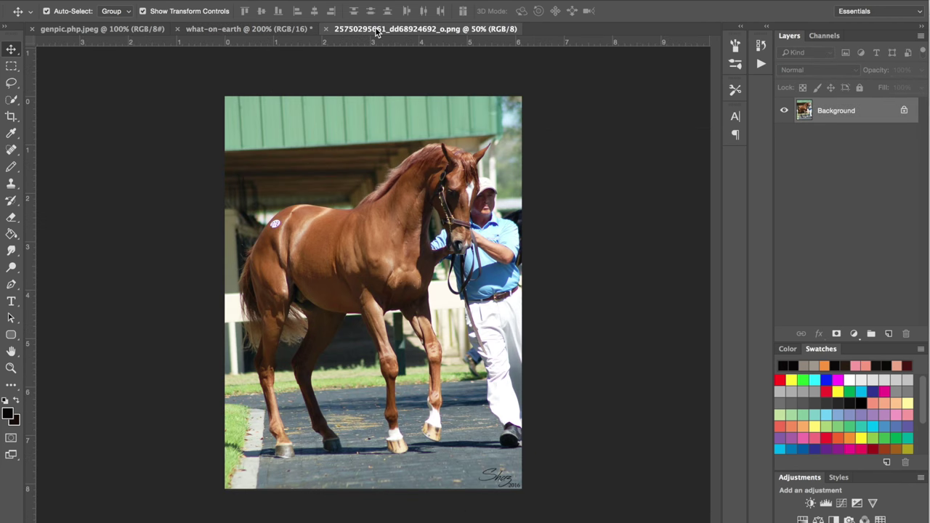
click(13, 82)
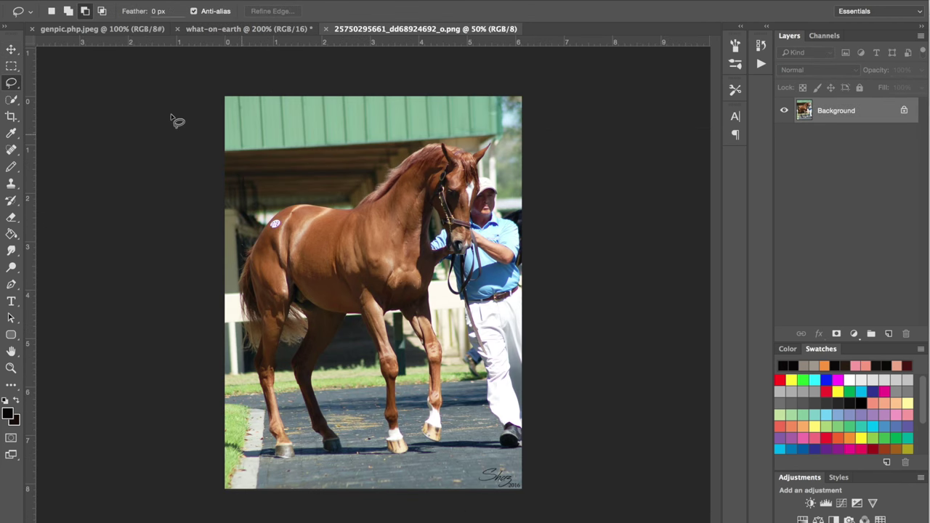
drag(13, 82, 57, 93)
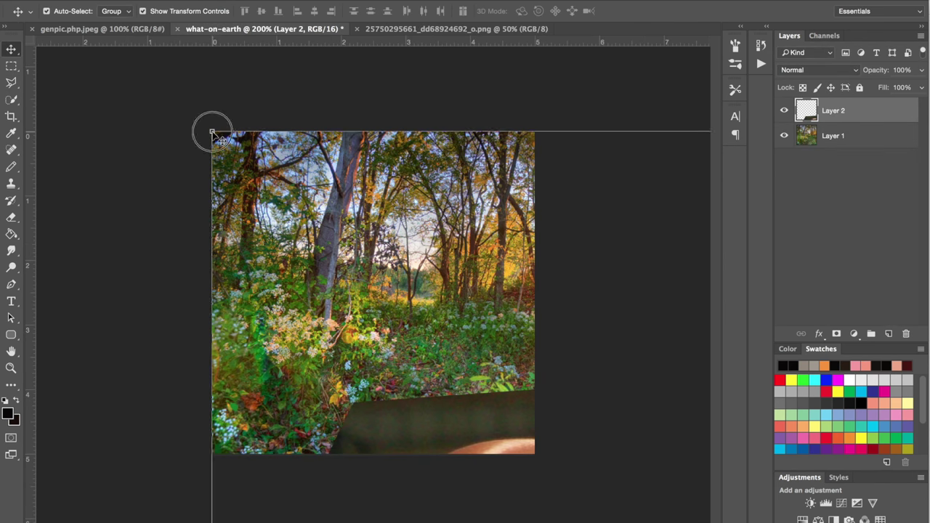
Scale down the pasted horse cutout and position it over the forest background.
key(ctrl+t)
drag(535, 465, 345, 195)
drag(243, 112, 316, 197)
drag(436, 266, 407, 225)
drag(286, 155, 263, 128)
click(790, 115)
key(Return)
Flip the horse cutout horizontally and toggle its layer visibility to check it against the forest.
click(143, 1)
mouse_move(192, 252)
click(384, 398)
click(786, 114)
click(786, 115)
click(786, 114)
click(786, 115)
click(612, 321)
Set the Eraser to a hard round 3 px brush and select the horse layer.
key(e)
click(66, 11)
click(108, 106)
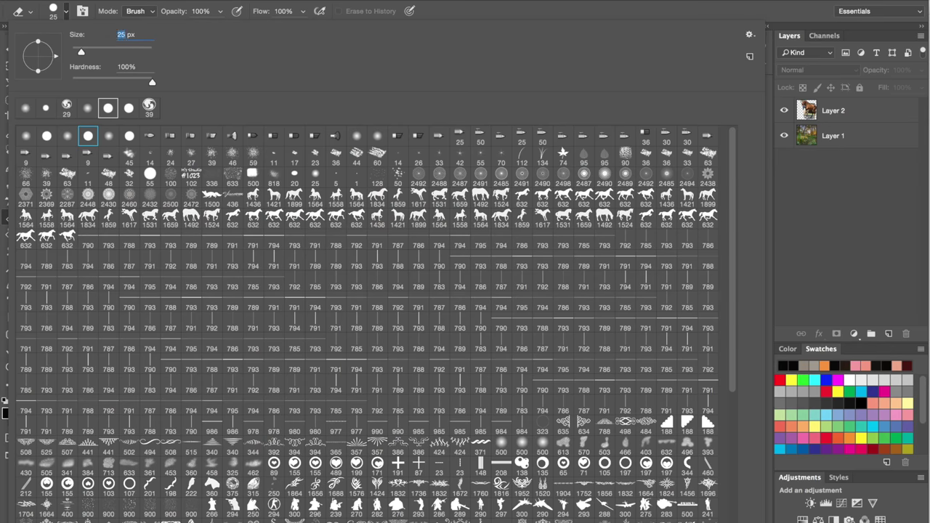
text(3)
key(Return)
click(833, 111)
Erase a thin outline along the horse's face, muzzle, throat and chest.
key(super+plus)
key(super+plus)
key(super+plus)
key(super+plus)
scroll(565, 176, up, 5)
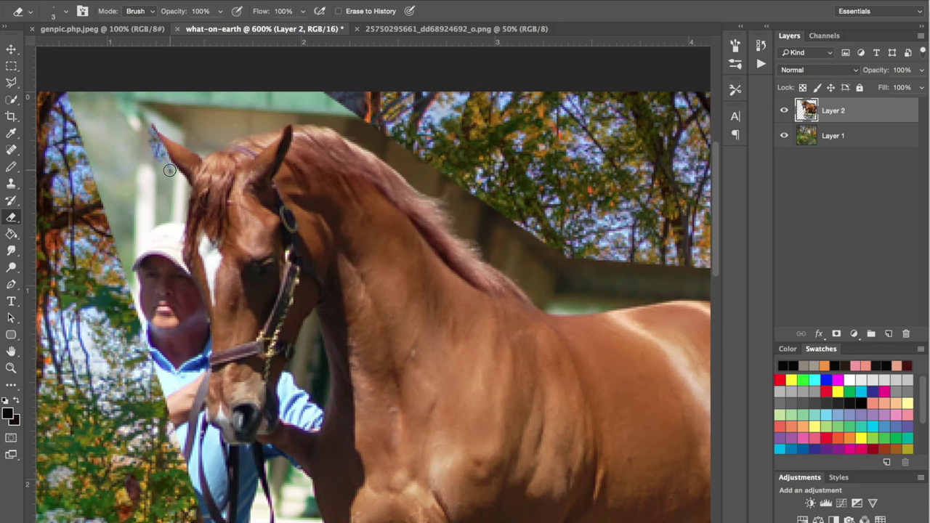
mouse_move(182, 213)
mouse_down()
mouse_move(181, 270)
mouse_move(192, 290)
mouse_up()
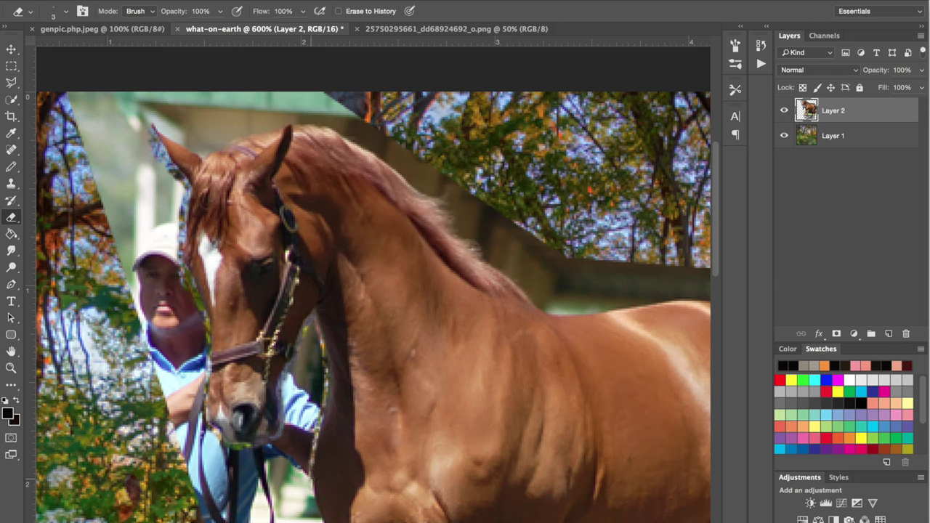
scroll(315, 456, down, 5)
mouse_move(311, 292)
mouse_down()
mouse_move(325, 424)
mouse_move(318, 455)
mouse_move(290, 388)
mouse_move(290, 419)
mouse_up()
Erase a thin outline around the horse's raised foreleg, from the chest down around the hoof.
scroll(318, 436, down, 4)
mouse_move(410, 276)
mouse_down()
mouse_move(337, 414)
mouse_move(333, 448)
mouse_up()
scroll(333, 436, down, 4)
mouse_move(330, 340)
mouse_down()
mouse_move(329, 458)
mouse_move(343, 486)
mouse_up()
scroll(343, 487, down, 4)
drag(286, 367, 291, 324)
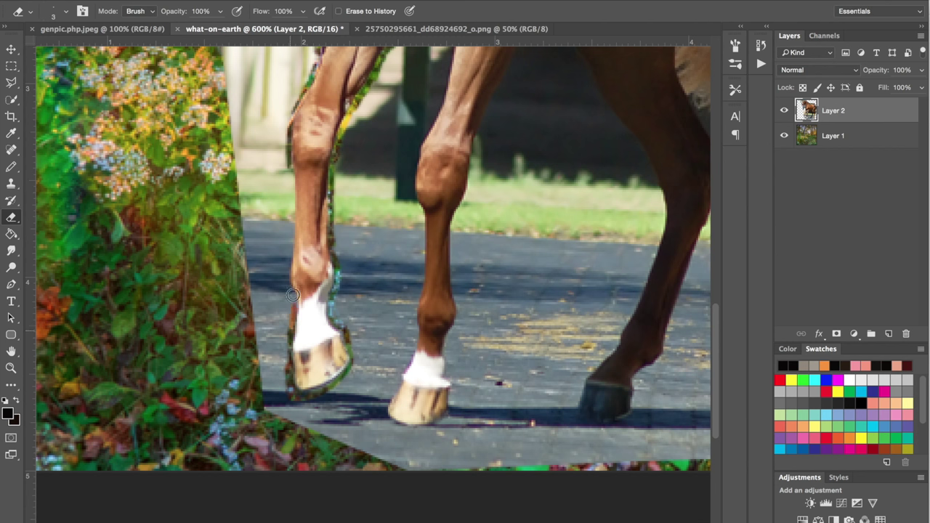
drag(290, 178, 292, 251)
Erase a thin outline around the second foreleg and up between the two front legs.
mouse_move(412, 328)
mouse_down()
mouse_move(396, 389)
mouse_move(425, 428)
mouse_move(452, 402)
mouse_move(446, 348)
mouse_move(462, 310)
mouse_move(452, 231)
mouse_up()
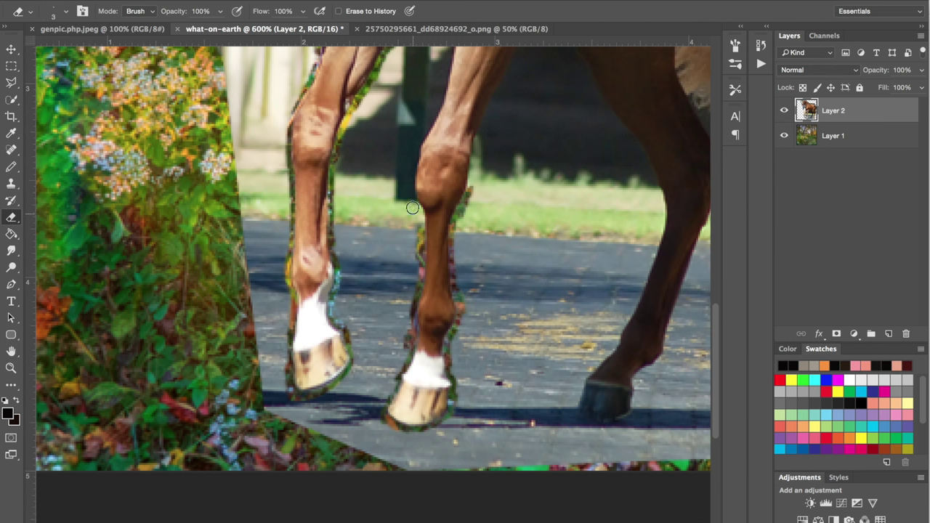
mouse_move(418, 155)
mouse_down()
mouse_move(496, 97)
mouse_move(471, 189)
mouse_up()
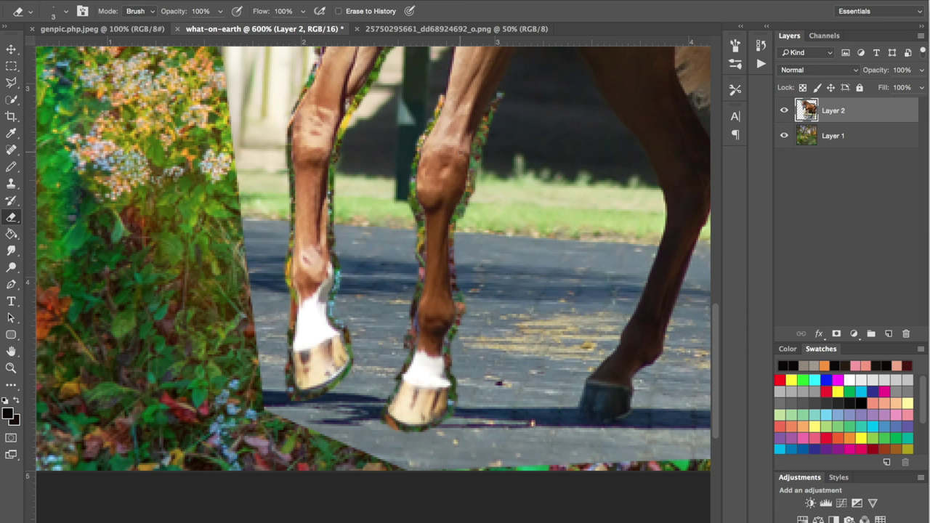
scroll(717, 315, up, 3)
mouse_move(438, 212)
mouse_down()
mouse_move(452, 177)
mouse_move(432, 142)
mouse_up()
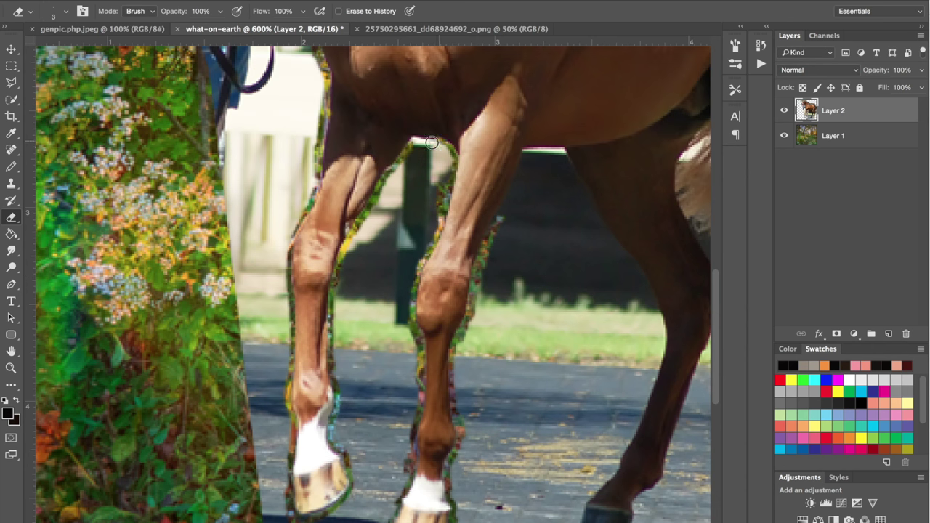
Erase a thin outline around both hind legs and hooves, including the area below the tail.
mouse_move(596, 210)
mouse_down()
mouse_move(649, 293)
mouse_move(662, 342)
mouse_move(626, 428)
mouse_move(577, 434)
mouse_up()
scroll(663, 342, down, 3)
drag(666, 364, 686, 296)
scroll(685, 296, right, 3)
mouse_move(598, 205)
mouse_down()
mouse_move(569, 288)
mouse_move(603, 142)
mouse_move(624, 124)
mouse_move(627, 186)
mouse_up()
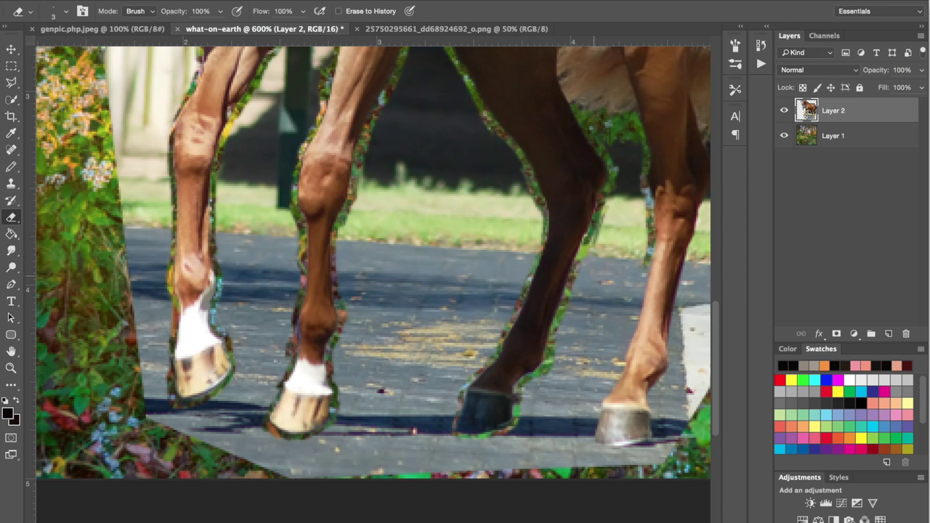
drag(620, 364, 594, 428)
drag(654, 447, 669, 373)
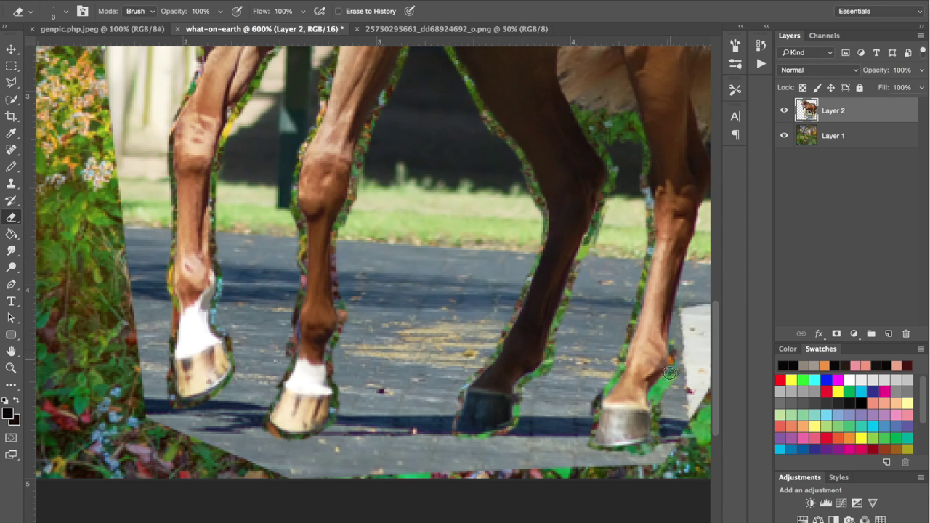
Erase a thin outline behind the hind leg, around the tail and rump, and along the back.
scroll(630, 243, right, 5)
scroll(631, 242, up, 5)
drag(601, 136, 557, 345)
drag(595, 141, 601, 115)
scroll(601, 114, up, 5)
mouse_move(608, 234)
mouse_down()
mouse_move(590, 175)
mouse_move(538, 101)
mouse_move(529, 69)
mouse_up()
drag(716, 251, 717, 222)
mouse_move(532, 177)
mouse_down()
mouse_move(489, 133)
mouse_move(525, 177)
mouse_move(469, 125)
mouse_move(393, 115)
mouse_move(337, 128)
mouse_move(264, 113)
mouse_move(263, 80)
mouse_up()
Erase a thin outline along the horse's mane and neck and between the ears.
scroll(263, 79, up, 5)
scroll(263, 79, left, 7)
drag(321, 110, 422, 208)
drag(299, 95, 298, 98)
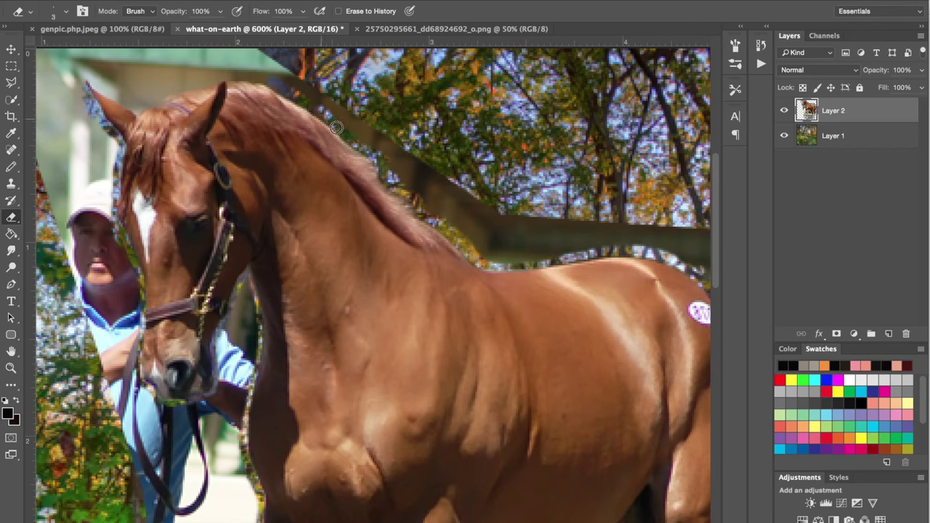
drag(217, 78, 122, 105)
Enlarge the eraser brush and remove the photo background and handler in front of the horse's head.
scroll(82, 87, left, 7)
scroll(83, 87, down, 1)
key(bracketright)
key(bracketright)
key(bracketright)
key(bracketright)
key(bracketright)
key(bracketright)
key(bracketright)
key(bracketright)
mouse_move(378, 130)
mouse_down()
mouse_move(362, 200)
mouse_move(381, 294)
mouse_move(357, 287)
mouse_up()
mouse_move(396, 352)
mouse_down()
mouse_move(429, 414)
mouse_move(491, 363)
mouse_move(508, 473)
mouse_move(495, 305)
mouse_up()
Adjust the eraser size and clear the leftover handler and photo background beside the horse's chest and upper foreleg.
key(bracketleft)
key(bracketleft)
key(bracketleft)
key(bracketleft)
key(bracketleft)
scroll(508, 327, down, 5)
drag(513, 345, 477, 480)
key(bracketright)
key(bracketright)
key(bracketright)
key(bracketright)
mouse_move(470, 250)
mouse_down()
mouse_move(450, 284)
mouse_move(488, 336)
mouse_up()
scroll(488, 335, down, 4)
mouse_move(494, 272)
mouse_down()
mouse_move(452, 254)
mouse_move(458, 213)
mouse_up()
Erase the leftover photo background around the lower forelegs and between the front legs.
mouse_move(595, 285)
mouse_down()
mouse_move(582, 407)
mouse_move(639, 254)
mouse_move(603, 276)
mouse_up()
scroll(466, 456, down, 5)
mouse_move(466, 457)
mouse_down()
mouse_move(471, 214)
mouse_move(450, 174)
mouse_up()
mouse_move(549, 247)
mouse_down()
mouse_move(556, 421)
mouse_move(501, 483)
mouse_move(599, 378)
mouse_move(614, 329)
mouse_move(579, 371)
mouse_move(574, 229)
mouse_up()
scroll(574, 229, right, 7)
scroll(574, 229, up, 2)
mouse_move(500, 149)
mouse_down()
mouse_move(491, 149)
mouse_move(416, 362)
mouse_move(406, 485)
mouse_move(454, 480)
mouse_move(474, 447)
mouse_up()
scroll(406, 486, down, 3)
scroll(405, 485, left, 2)
Enlarge the eraser and clear the remaining pavement and grass under the belly and around the hind legs.
key(bracketright)
key(bracketright)
key(bracketright)
key(bracketright)
key(bracketright)
mouse_move(613, 319)
mouse_down()
mouse_move(571, 399)
mouse_move(513, 460)
mouse_move(572, 297)
mouse_move(626, 310)
mouse_move(640, 256)
mouse_move(620, 214)
mouse_move(551, 133)
mouse_move(565, 181)
mouse_move(516, 320)
mouse_up()
scroll(516, 318, right, 7)
scroll(516, 318, down, 6)
drag(398, 274, 227, 279)
mouse_move(443, 280)
mouse_down()
mouse_move(439, 234)
mouse_move(548, 247)
mouse_up()
scroll(548, 247, right, 4)
scroll(549, 247, up, 5)
mouse_move(496, 145)
mouse_down()
mouse_move(480, 235)
mouse_move(322, 281)
mouse_move(370, 186)
mouse_up()
Shrink the eraser and clear the leftover photo background around the horse's tail and hind legs.
key(bracketleft)
key(bracketleft)
key(bracketleft)
key(bracketleft)
key(bracketleft)
scroll(272, 225, up, 8)
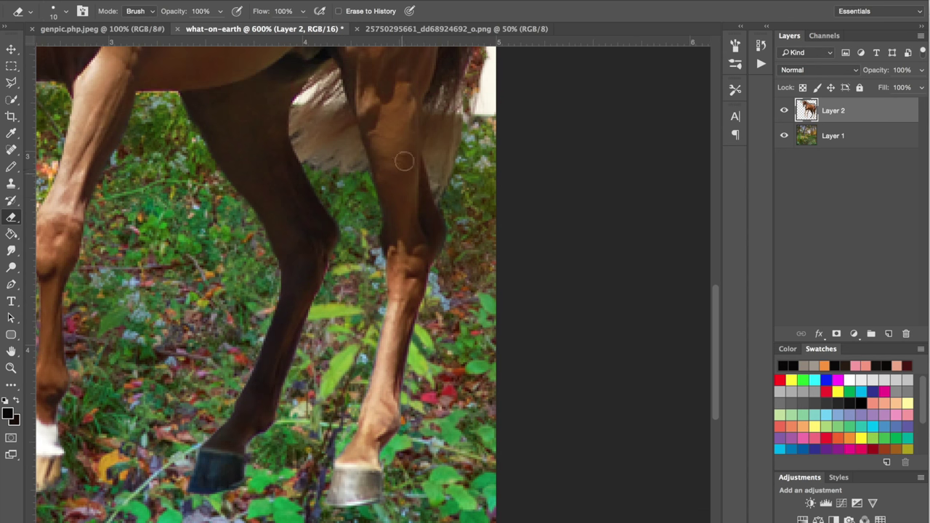
scroll(400, 155, right, 2)
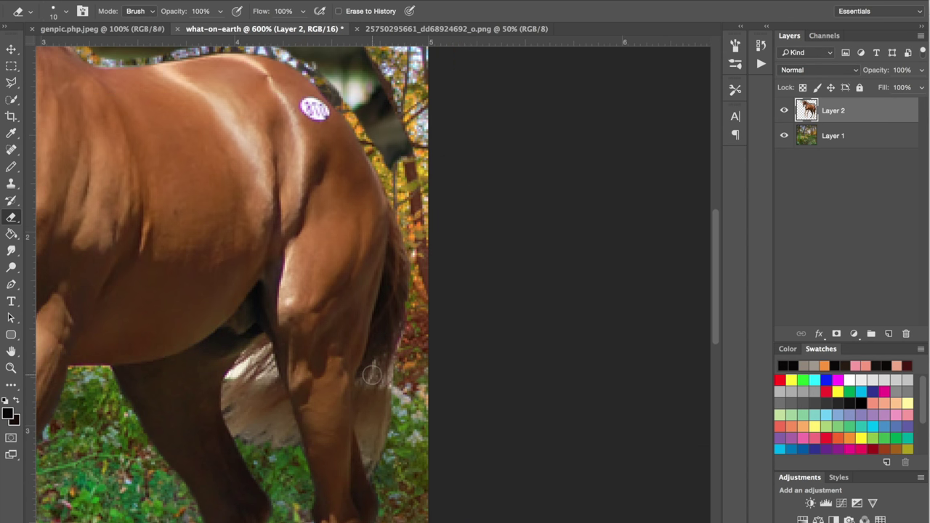
Enlarge the eraser to 50 and remove the fence and photo background above the back and behind the rump.
key(bracketright)
key(bracketright)
key(bracketright)
key(bracketright)
key(bracketright)
key(bracketright)
key(bracketright)
key(bracketright)
scroll(358, 177, up, 4)
scroll(358, 178, left, 5)
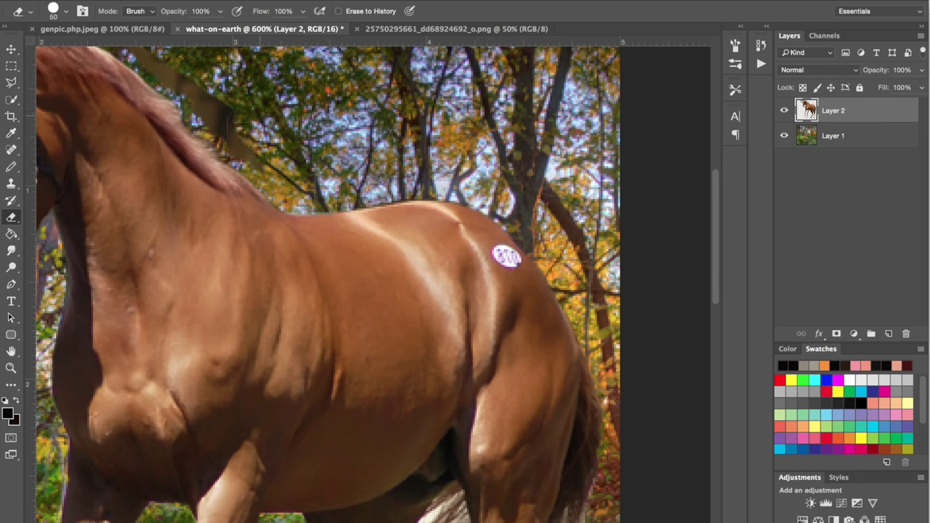
Erase the remaining photo background and handler along the mane and around the head, reducing the eraser to 20.
scroll(359, 120, up, 8)
scroll(358, 120, left, 10)
drag(225, 149, 218, 176)
key(bracketleft)
key(bracketleft)
mouse_move(282, 149)
mouse_down()
mouse_move(311, 168)
mouse_move(468, 160)
mouse_move(570, 227)
mouse_up()
key(bracketleft)
key(bracketleft)
key(bracketleft)
key(bracketleft)
Examine the whole cut-out horse against the forest background for leftover edges.
key(ctrl+minus)
key(ctrl+minus)
key(ctrl+minus)
key(ctrl+minus)
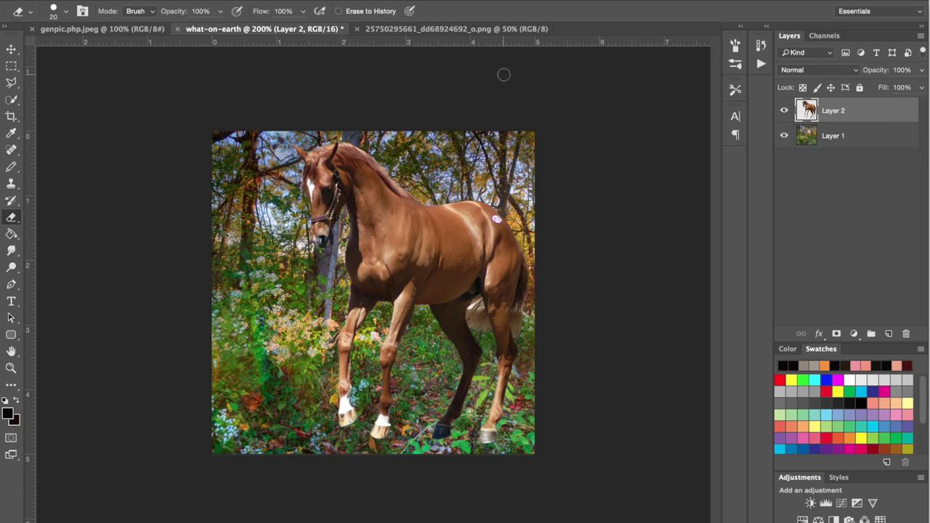
key(ctrl+plus)
key(ctrl+plus)
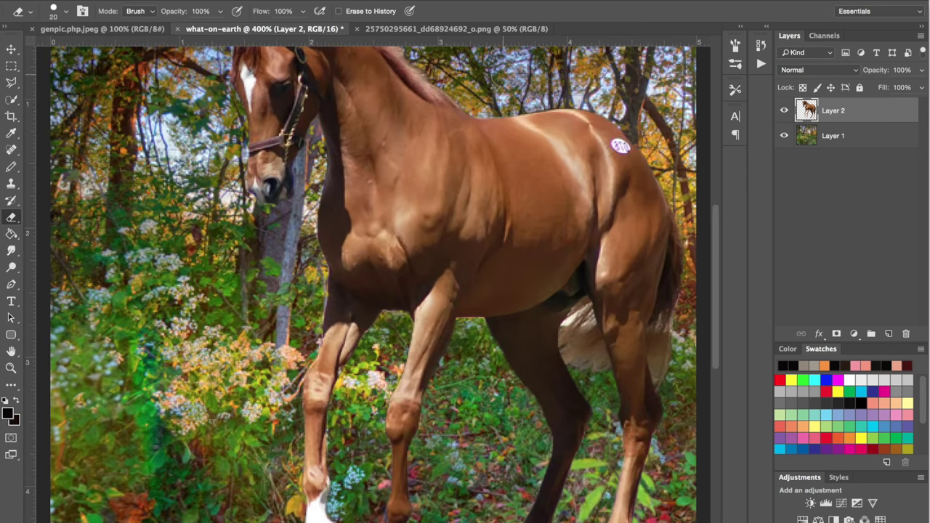
scroll(503, 74, up, 5)
scroll(503, 74, down, 2)
scroll(502, 74, right, 6)
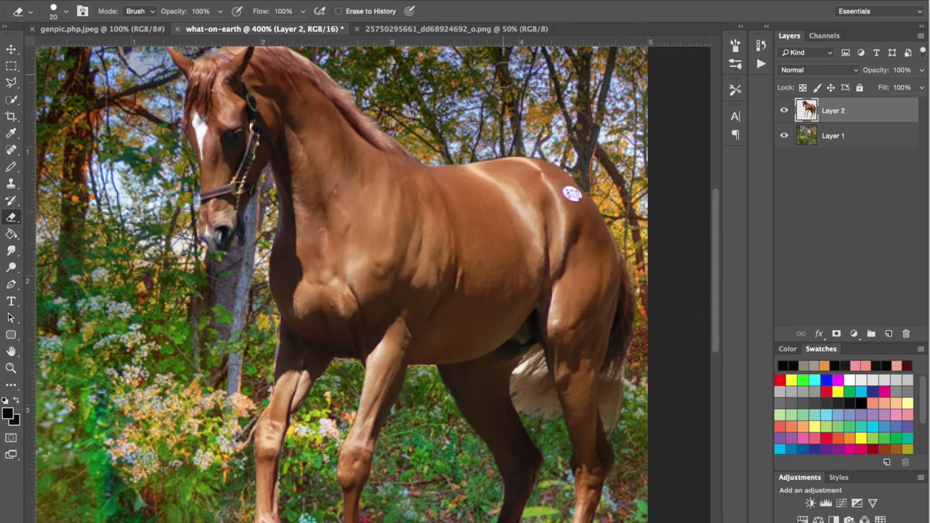
Cover the white number sticker on the horse's rump with surrounding coat using the Clone Stamp tool.
key(ctrl+plus)
key(ctrl+plus)
key(ctrl+plus)
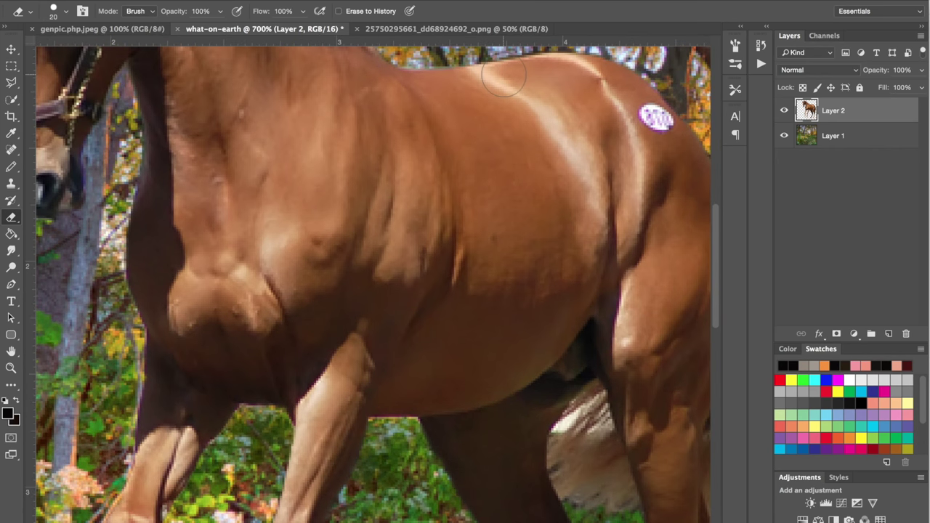
scroll(689, 226, right, 5)
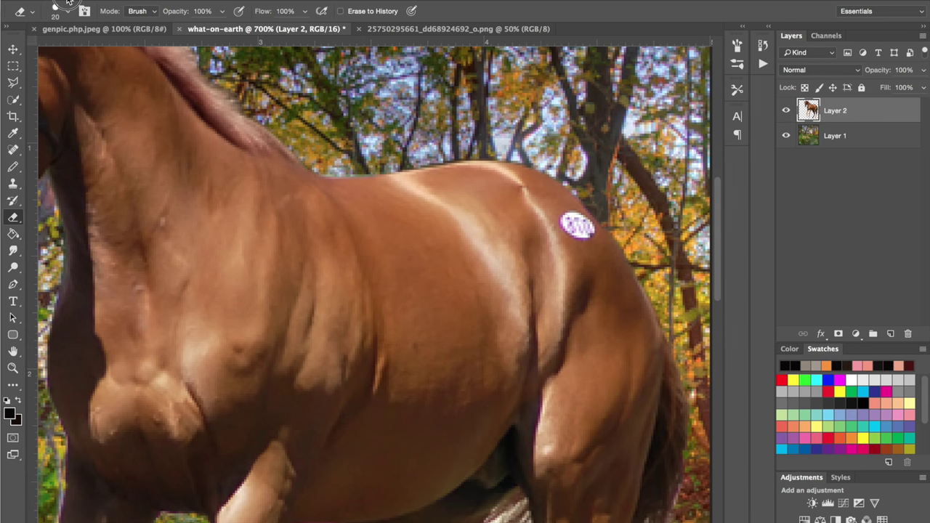
key(v)
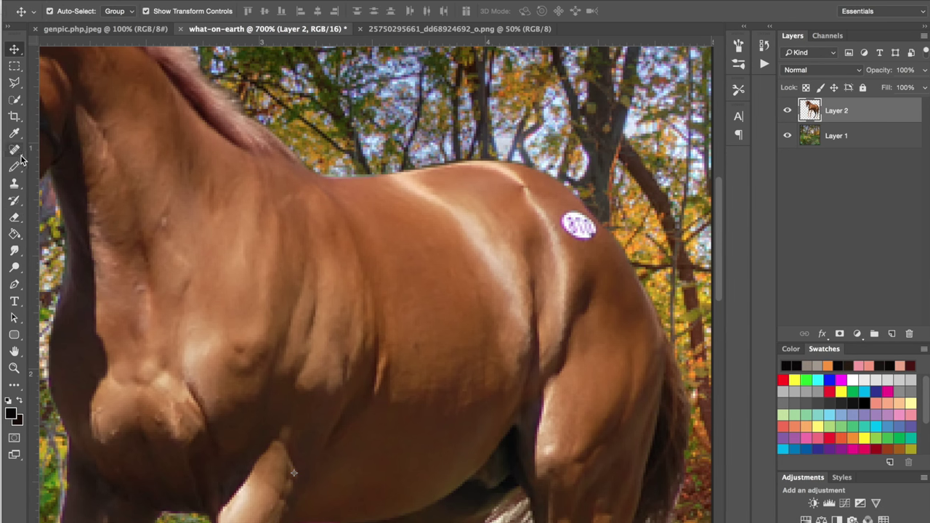
click(16, 251)
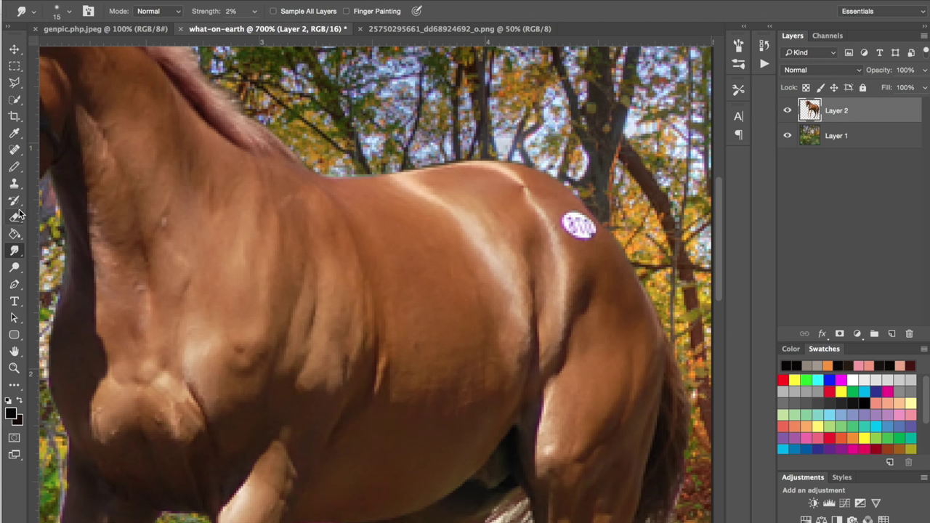
click(16, 183)
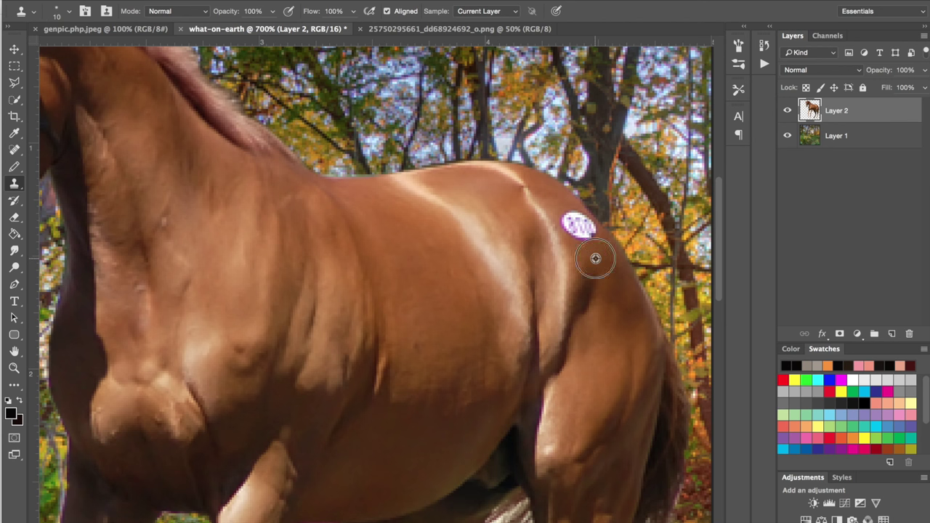
mouse_move(589, 237)
mouse_down()
mouse_move(567, 221)
mouse_move(584, 231)
mouse_up()
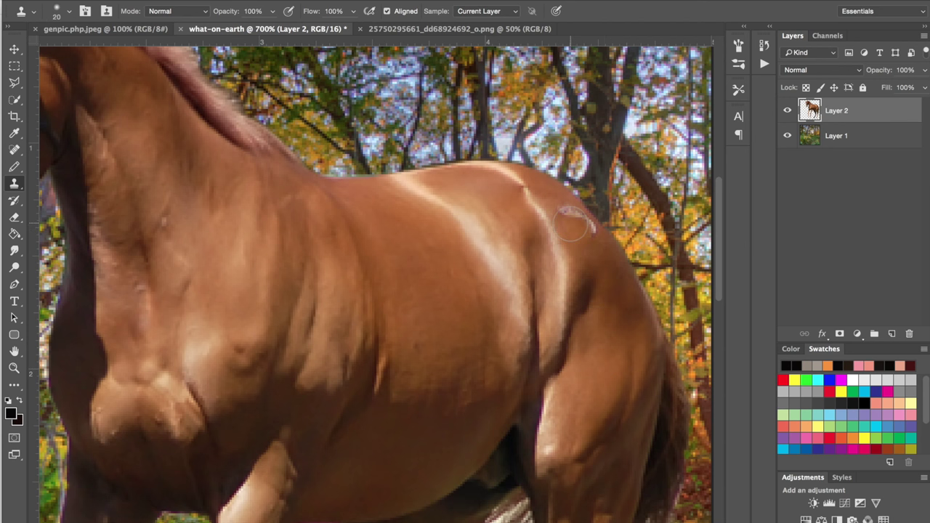
drag(570, 219, 567, 216)
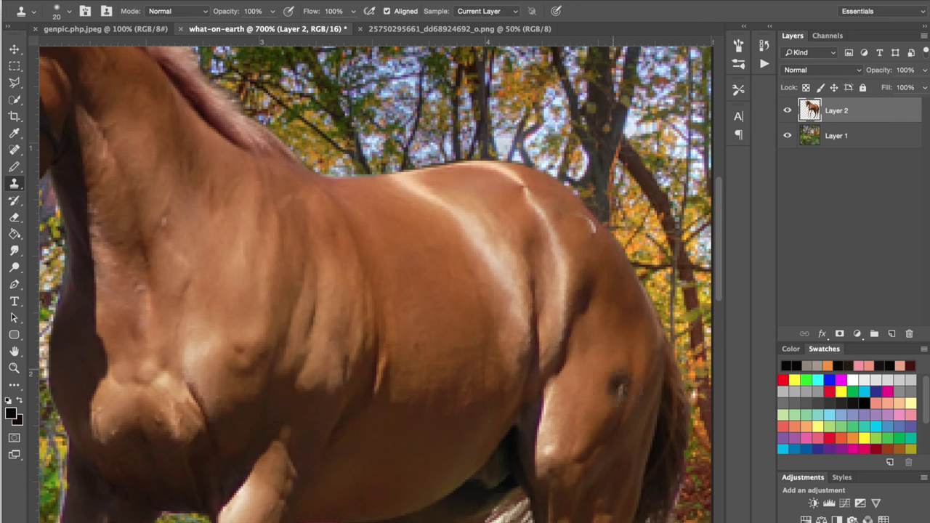
key([)
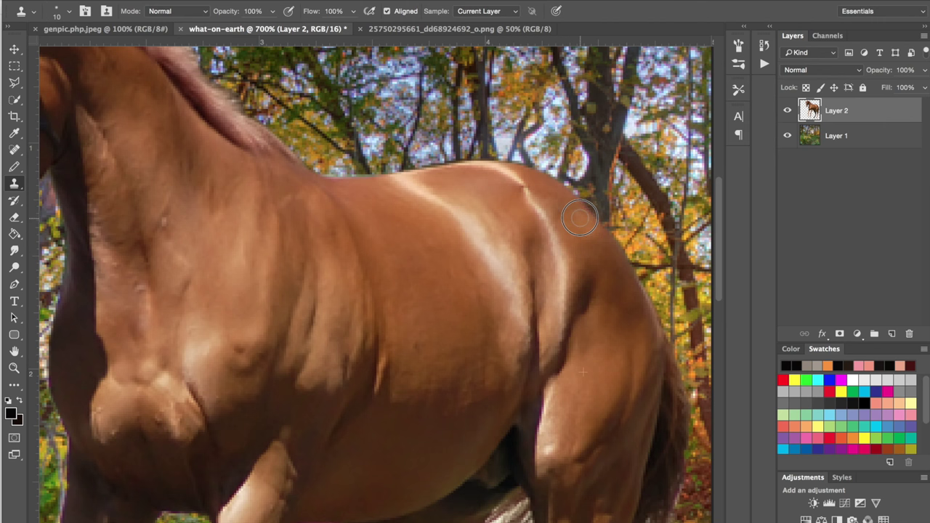
Clone coat texture over the front part of the halter's noseband with a size 20 brush.
scroll(651, 343, up, 10)
scroll(651, 342, left, 10)
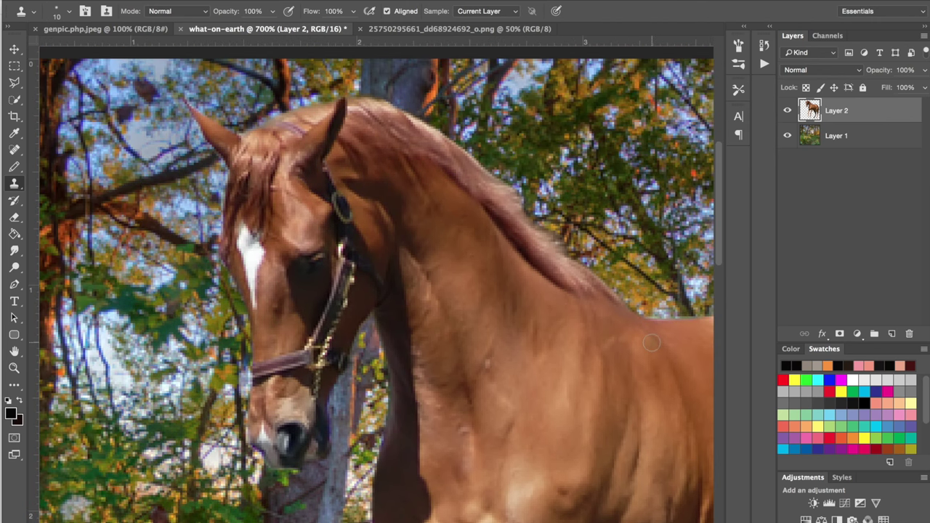
scroll(651, 343, left, 10)
scroll(651, 342, down, 2)
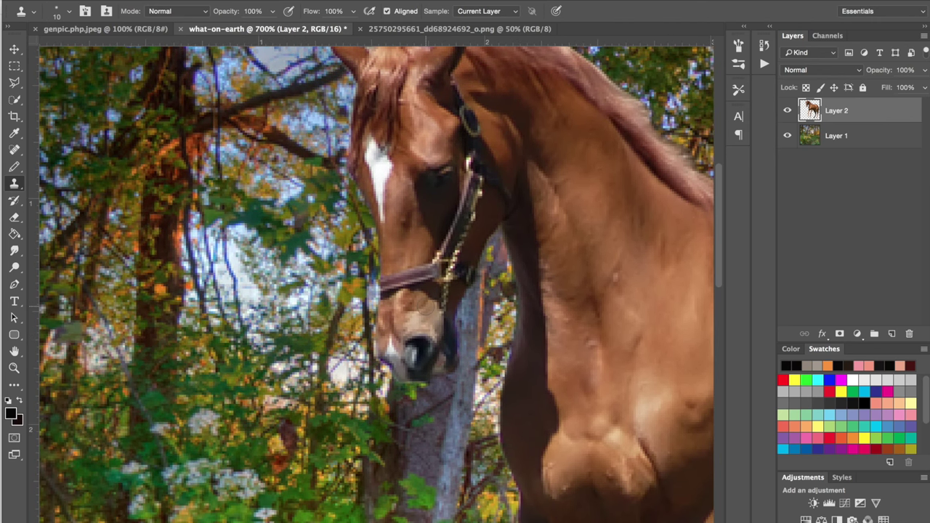
scroll(425, 305, up, 1)
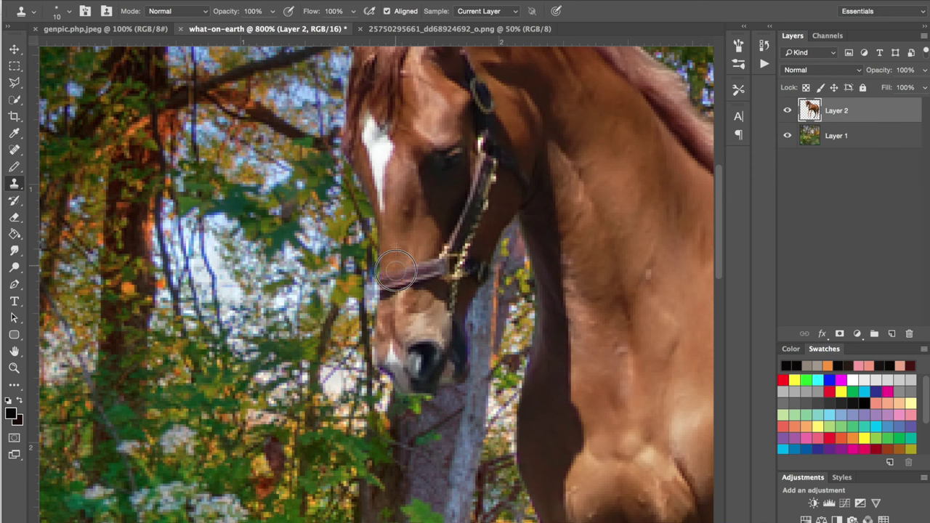
key(bracketright)
key(bracketright)
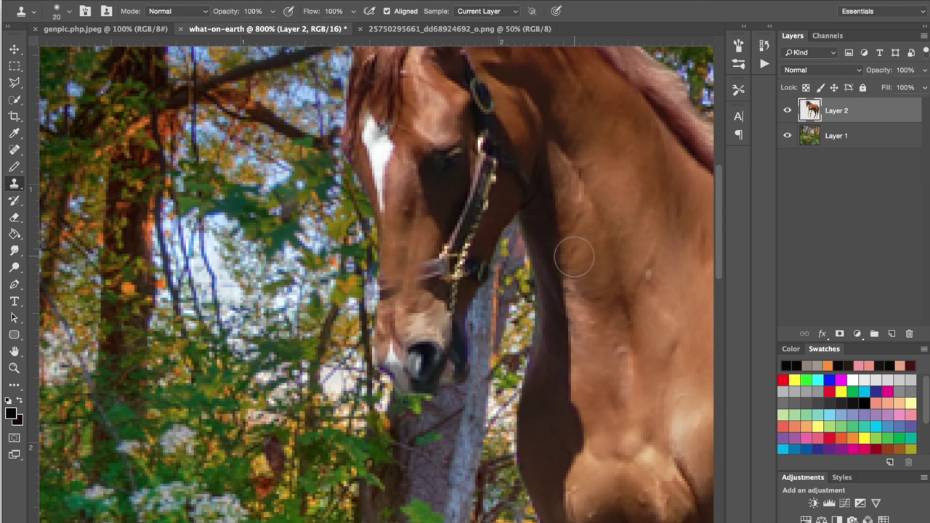
Sample coat from the bridge of the nose and blend away the noseband remnants with a size 15 brush.
scroll(549, 229, down, 10)
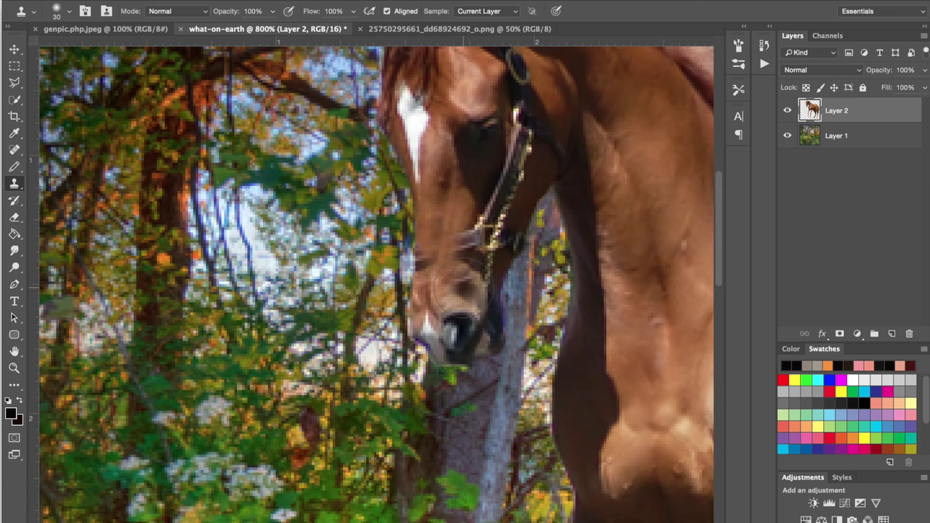
scroll(463, 285, up, 2)
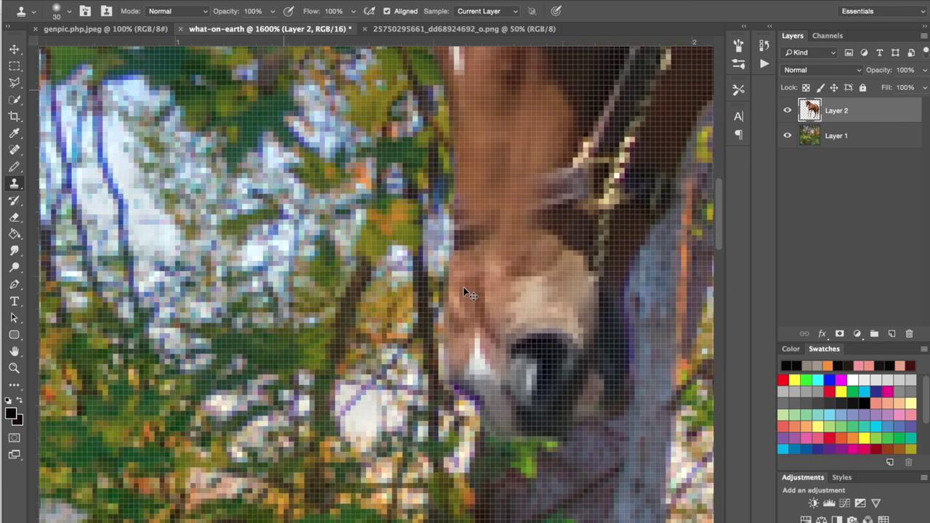
scroll(465, 291, right, 5)
key(ctrl+minus)
key(ctrl+minus)
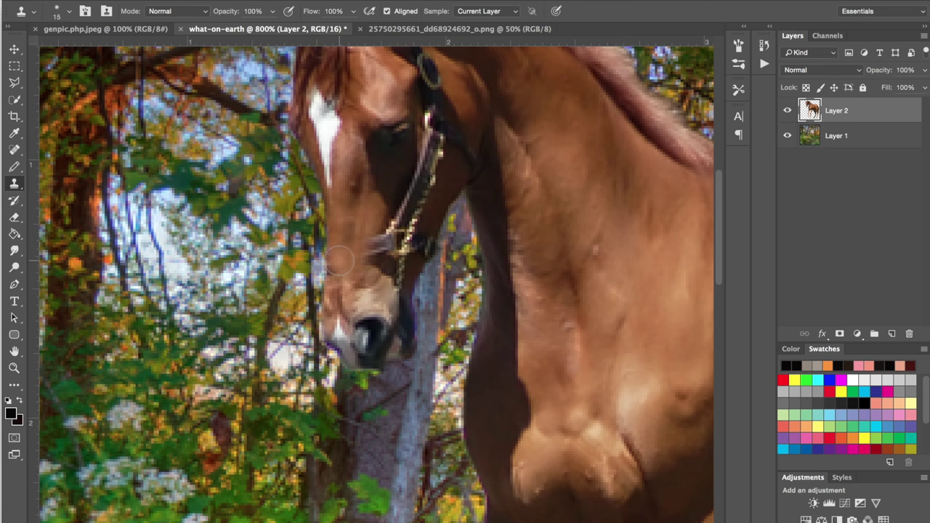
alt+click(339, 260)
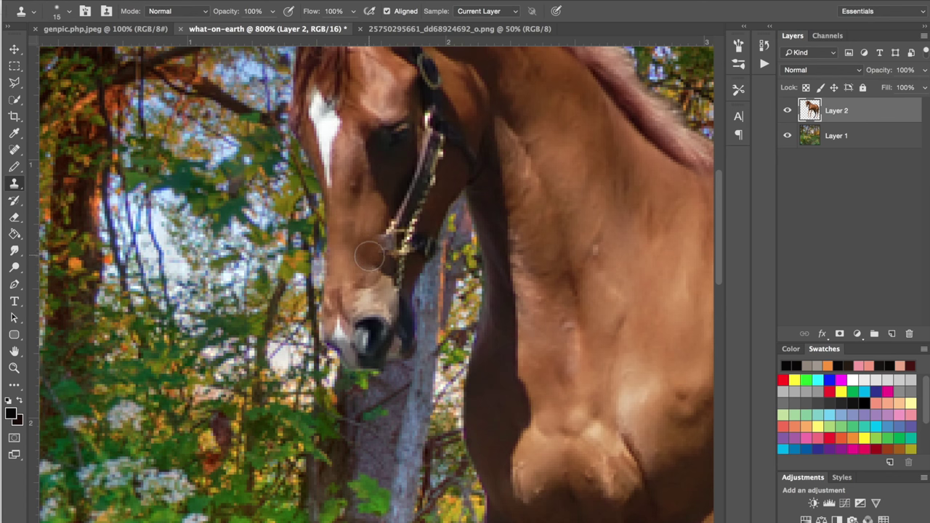
scroll(605, 209, up, 5)
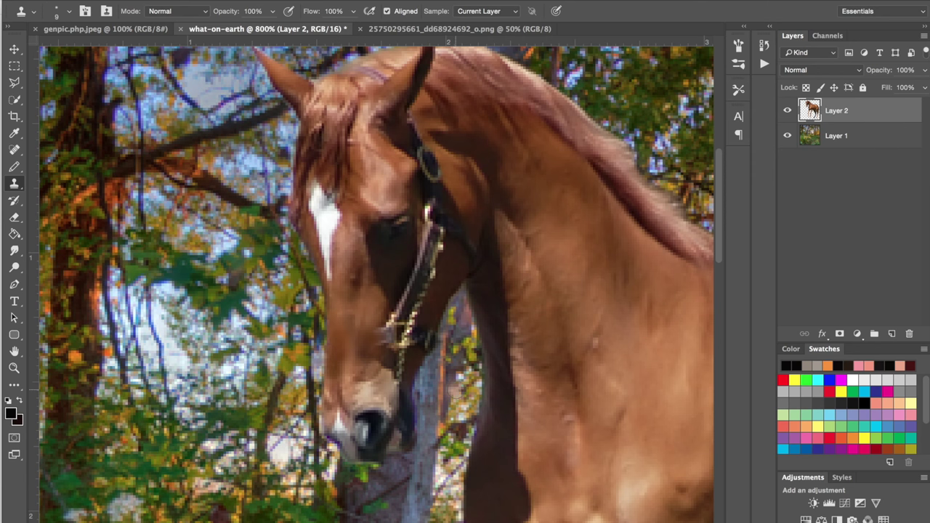
Undo the last few clone strokes on the horse's head.
click(144, 1)
click(154, 18)
click(146, 0)
click(155, 7)
click(145, 0)
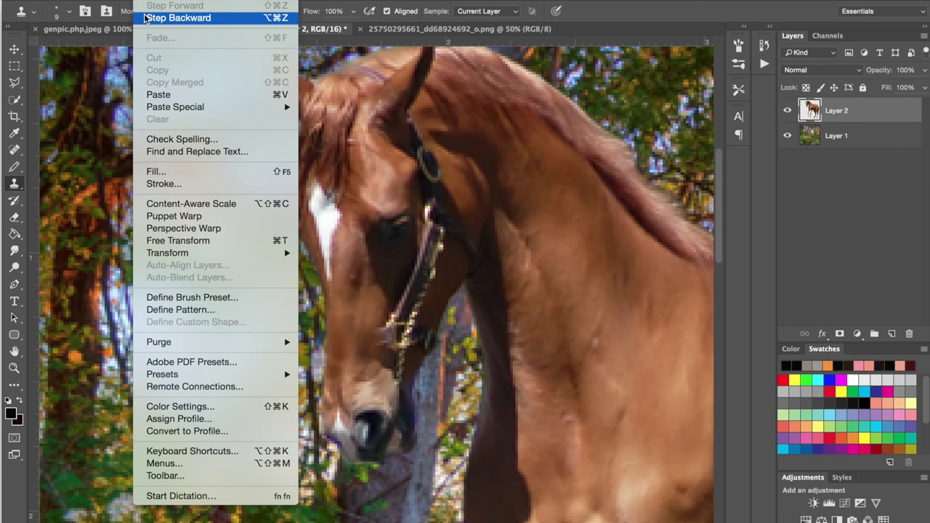
click(153, 17)
click(145, 0)
click(149, 18)
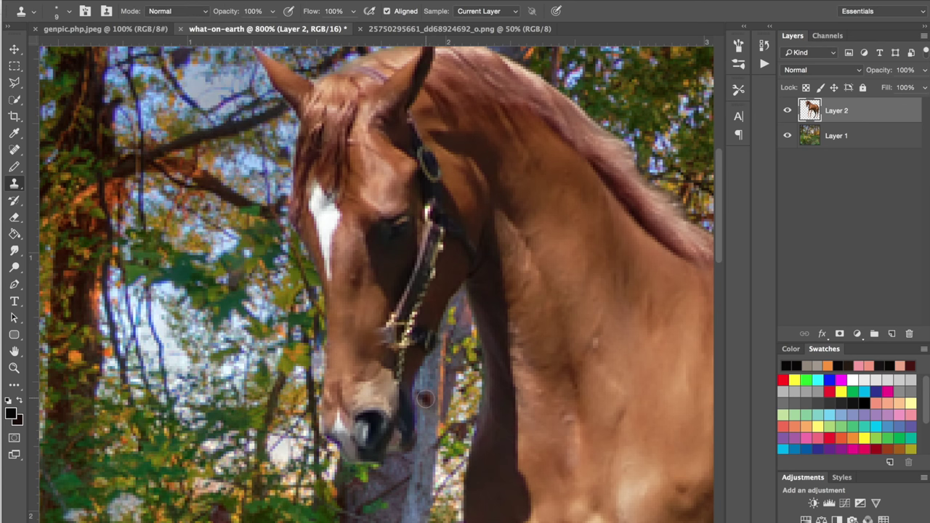
Clone cheek coat over the upper part of the halter's gold chain, resampling and adjusting the brush size.
mouse_move(450, 271)
mouse_down()
mouse_move(432, 249)
mouse_move(427, 285)
mouse_up()
alt+click(500, 454)
key(bracketright)
key(bracketright)
key(bracketleft)
alt+click(453, 273)
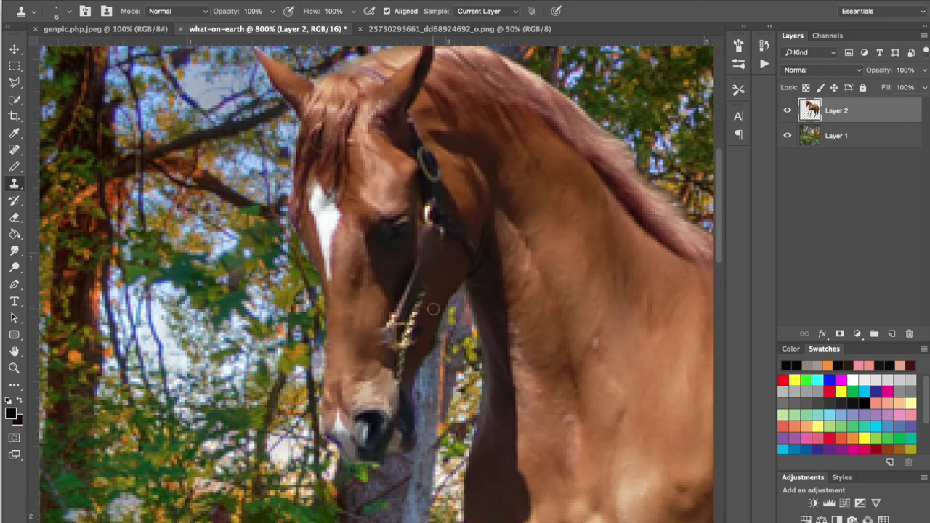
Cover the halter's cheek strap and lower chain with cloned coat, resampling the cheek and varying the brush size.
alt+click(449, 271)
key(bracketright)
key(bracketright)
key(bracketright)
key(bracketright)
key(bracketright)
key(bracketright)
mouse_move(422, 330)
mouse_down()
mouse_move(419, 295)
mouse_move(395, 317)
mouse_up()
alt+click(491, 294)
key(bracketleft)
key(bracketleft)
key(bracketleft)
key(bracketleft)
key(bracketleft)
alt+click(453, 269)
key(bracketright)
key(bracketright)
key(bracketright)
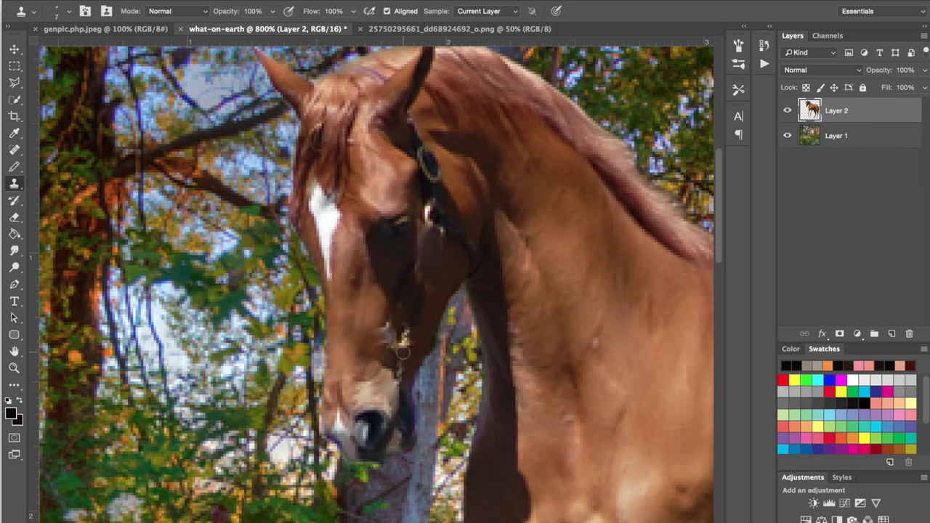
Clone out the gold fittings above the muzzle and the halter strap running up behind the eye.
drag(402, 363, 401, 350)
click(376, 341)
alt+click(486, 290)
alt+click(465, 196)
mouse_move(433, 207)
mouse_down()
mouse_move(498, 191)
mouse_move(405, 137)
mouse_move(424, 121)
mouse_move(414, 115)
mouse_move(433, 181)
mouse_up()
alt+click(497, 187)
alt+click(448, 165)
Sample the dark coat below the eye and clone it over the remaining halter buckle on the cheek.
scroll(451, 220, down, 3)
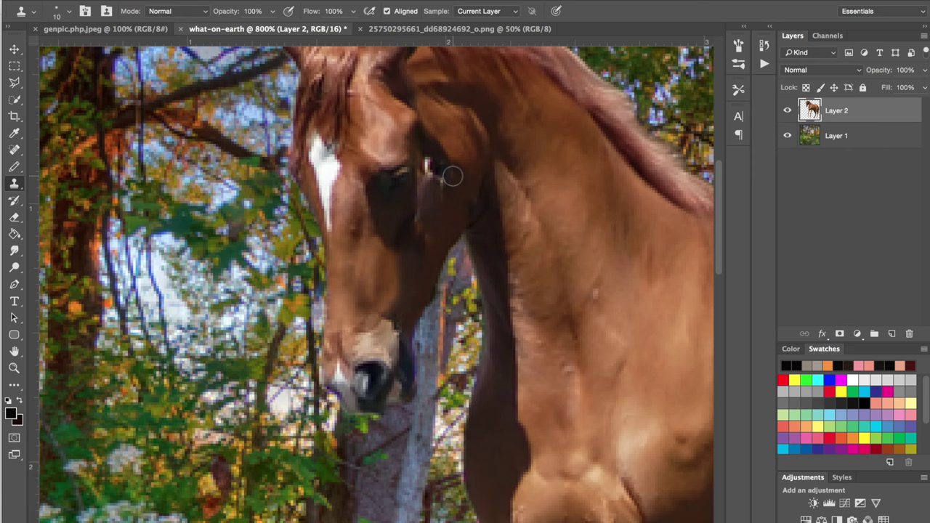
alt+click(392, 223)
mouse_move(434, 169)
mouse_down()
mouse_move(438, 181)
mouse_move(430, 165)
mouse_up()
alt+click(389, 210)
alt+click(397, 259)
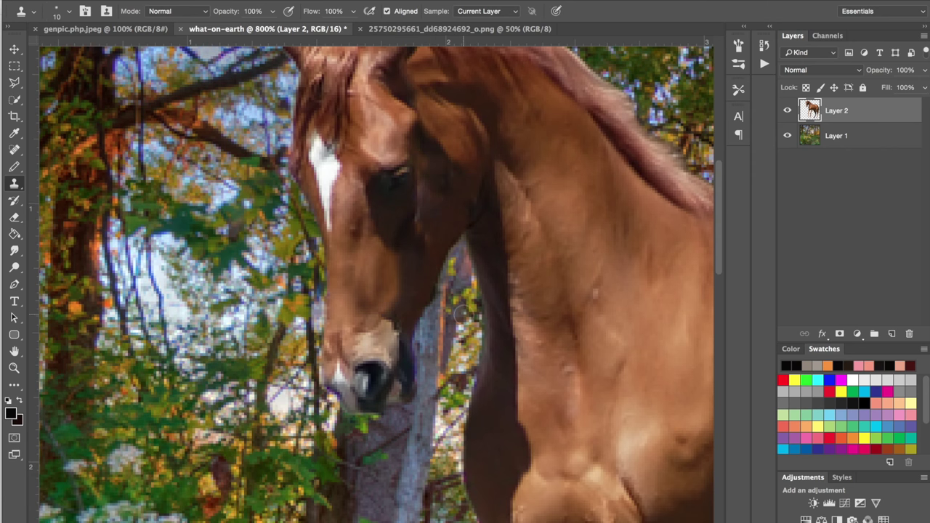
Inspect the retouched head, neck and chest up close and reduce the Clone Stamp brush size to 8.
scroll(464, 317, down, 10)
key(super+minus)
scroll(204, 81, up, 3)
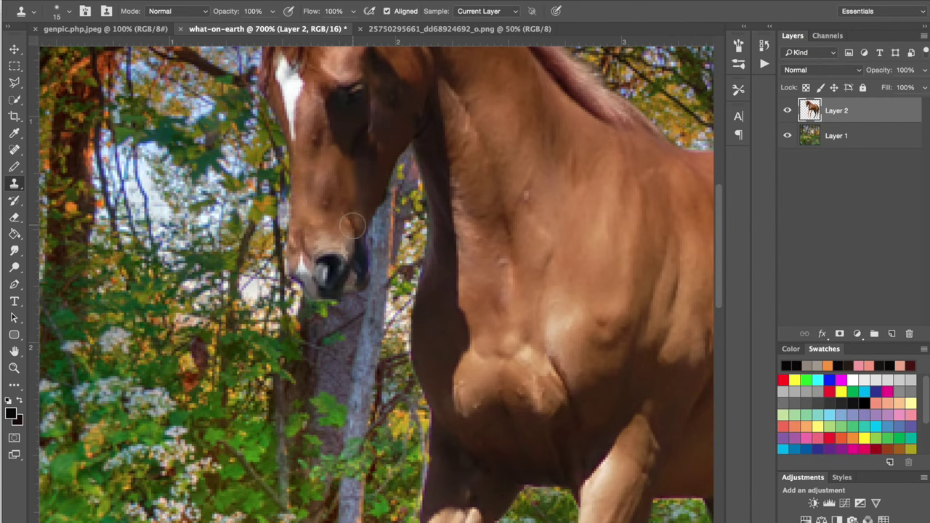
scroll(439, 395, up, 2)
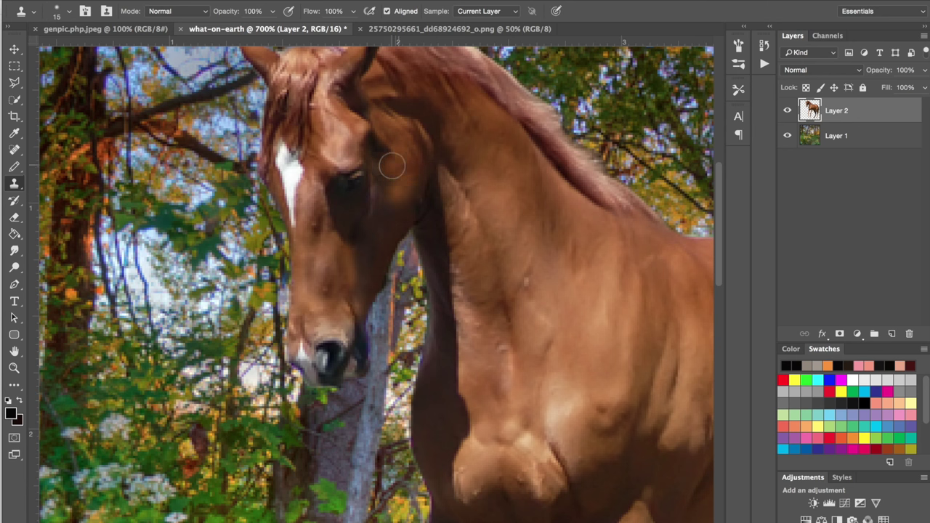
key(bracketleft)
key(bracketleft)
key(bracketleft)
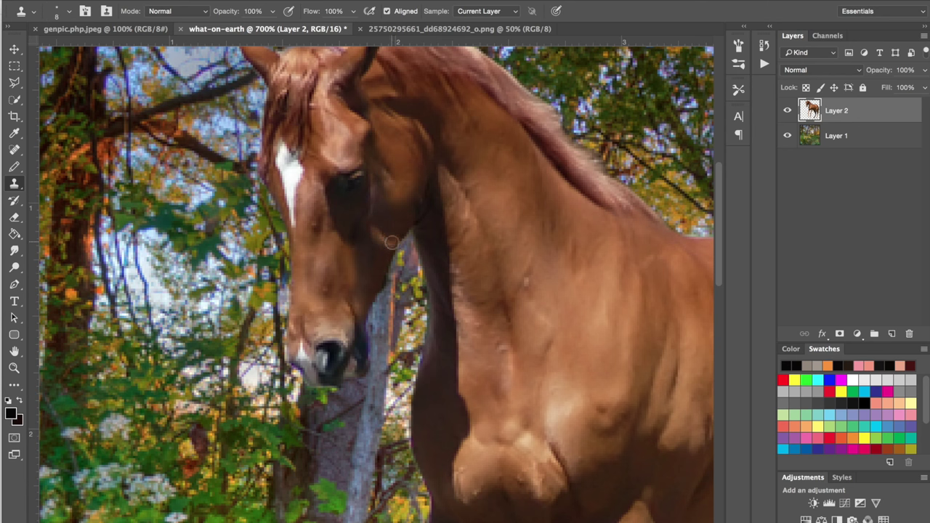
Save the composition in Photoshop format as what-on-earth.psd in the HORSE_EDEN folder, keeping its layers.
key(ctrl+minus)
key(ctrl+minus)
key(ctrl+minus)
key(ctrl+minus)
key(ctrl+minus)
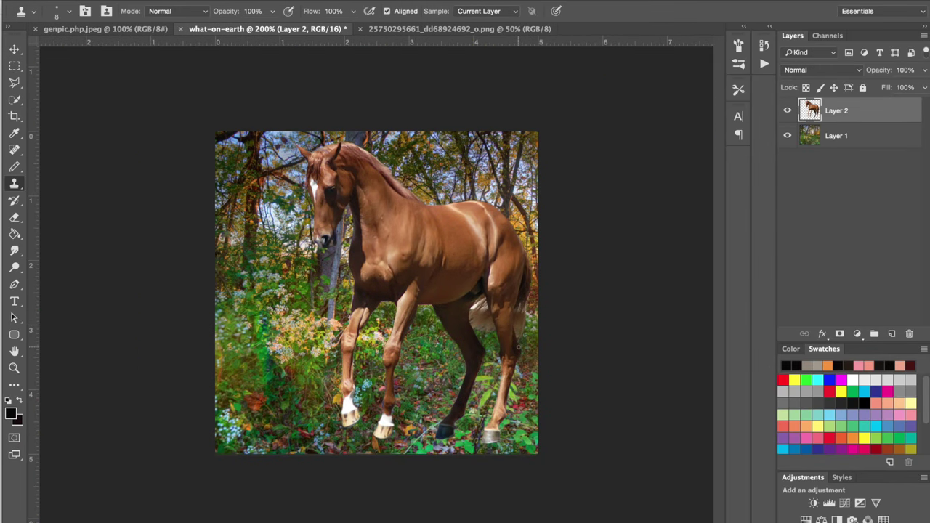
key(ctrl+s)
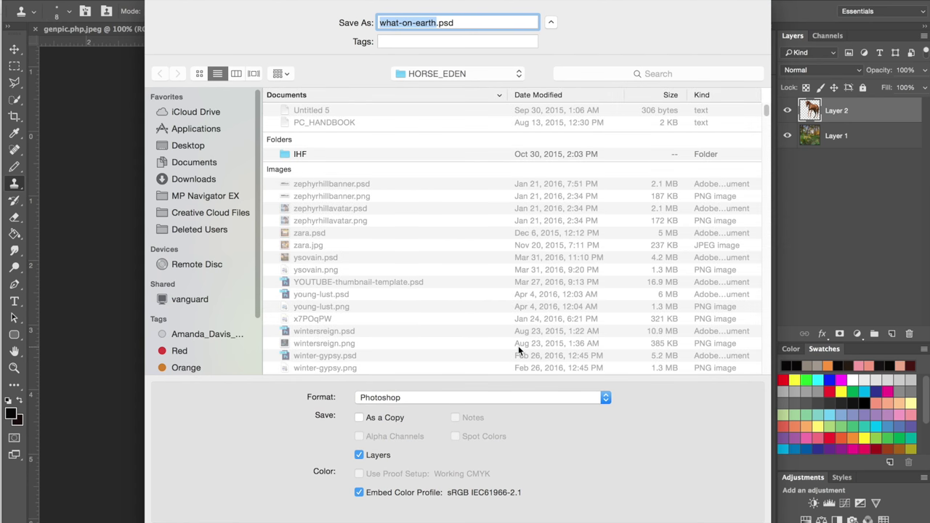
key(Return)
key(Return)
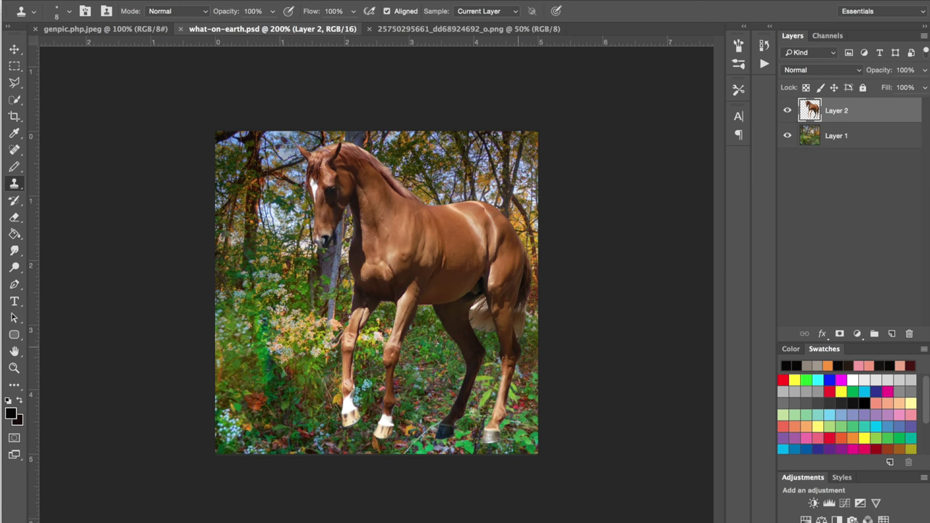
Smooth the cloned coat on the horse's neck, chest and cheek using the Smudge tool at size 15 and 2% strength.
key(super+equal)
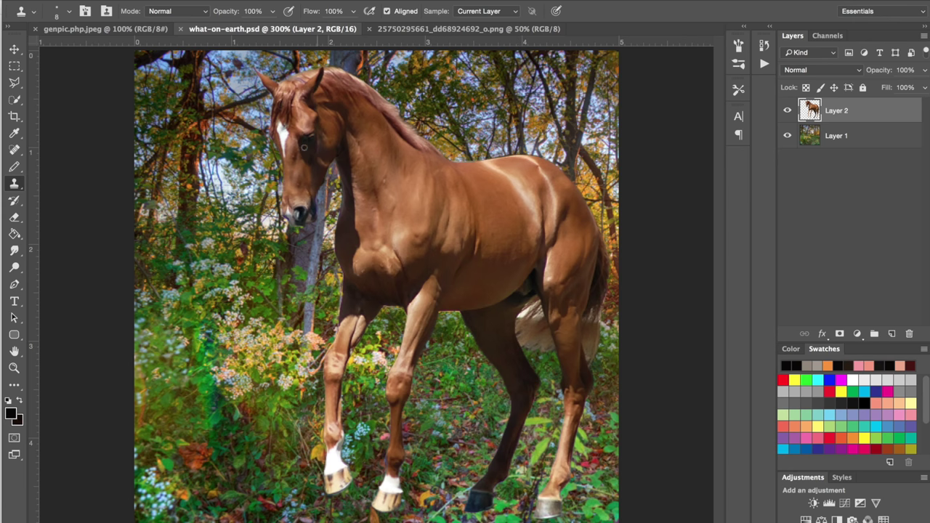
click(14, 250)
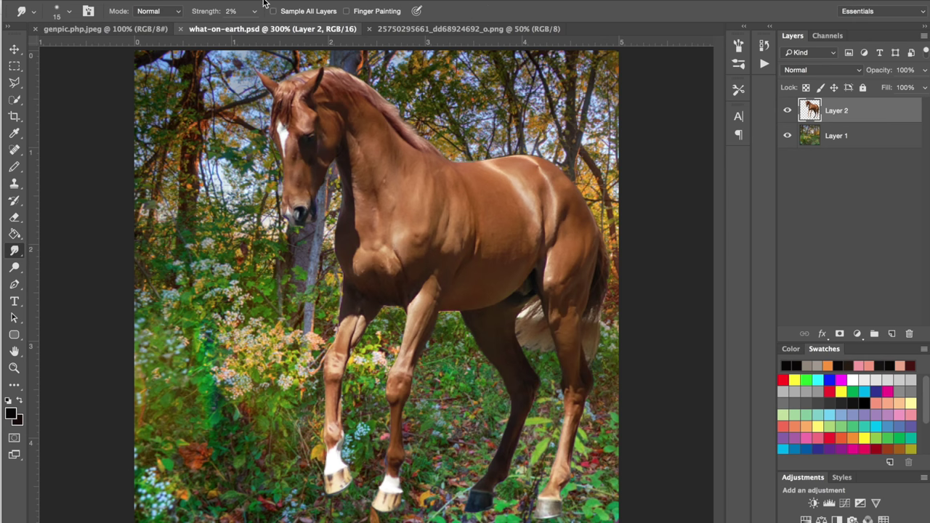
click(69, 11)
click(70, 10)
key(super+plus)
key(super+plus)
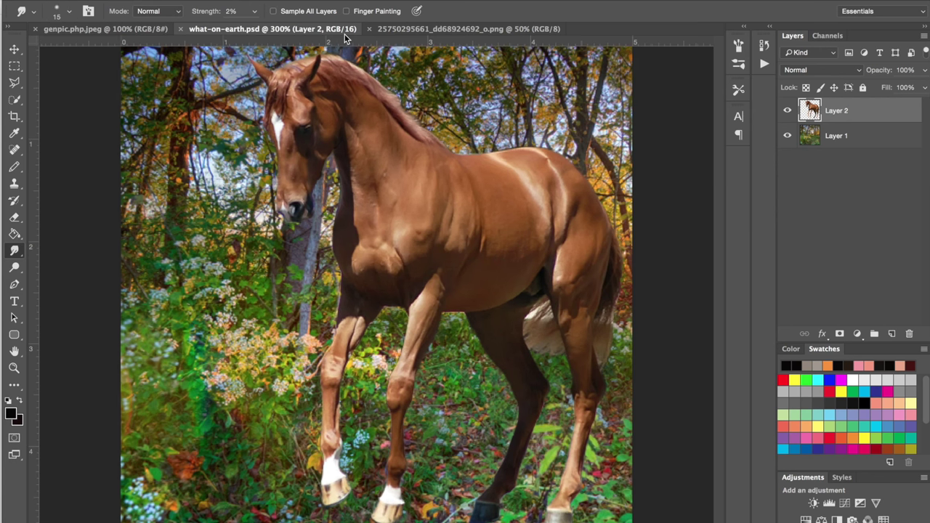
scroll(345, 187, up, 5)
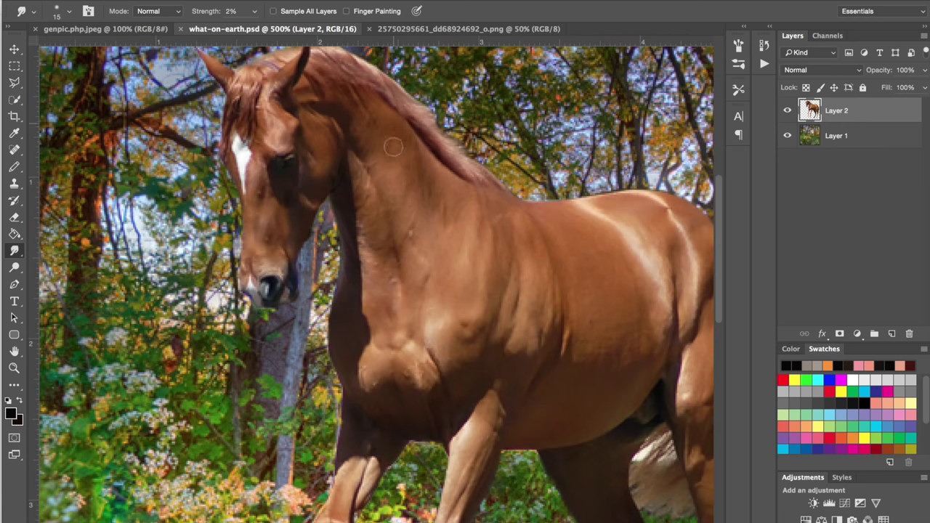
mouse_move(358, 167)
mouse_down()
mouse_move(373, 198)
mouse_move(360, 160)
mouse_move(362, 123)
mouse_move(404, 155)
mouse_move(434, 236)
mouse_move(404, 240)
mouse_move(436, 211)
mouse_move(452, 218)
mouse_up()
drag(354, 222, 368, 295)
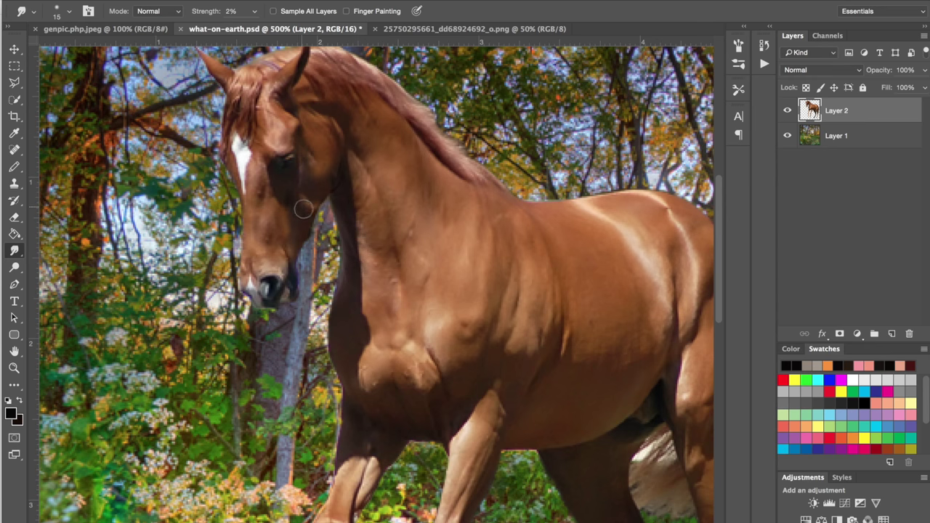
mouse_move(292, 224)
mouse_down()
mouse_move(265, 247)
mouse_move(258, 170)
mouse_move(276, 124)
mouse_move(313, 146)
mouse_move(293, 235)
mouse_move(277, 263)
mouse_move(258, 259)
mouse_move(271, 293)
mouse_move(281, 264)
mouse_up()
Examine the horse's legs, hindquarters, tail and head up close, followed by the whole composition.
drag(460, 429, 475, 111)
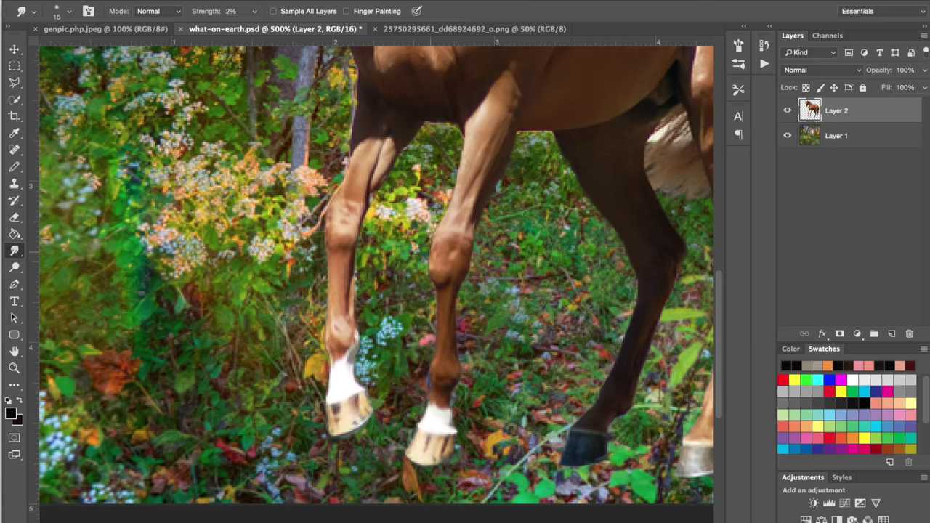
drag(406, 92, 417, 366)
drag(672, 303, 456, 255)
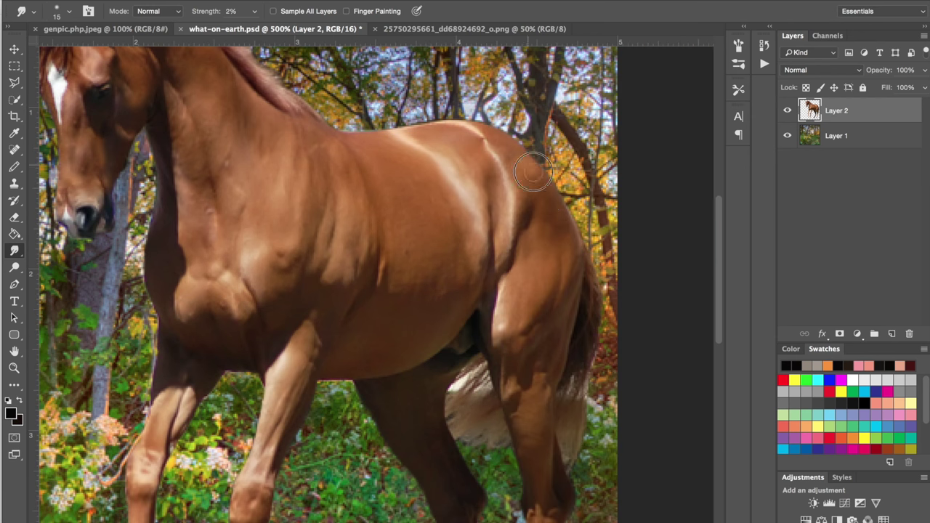
scroll(439, 415, down, 3)
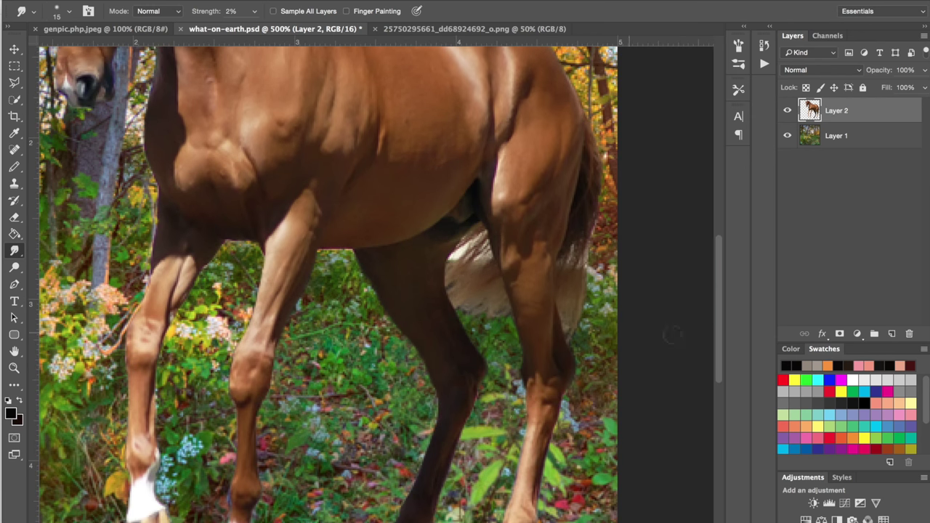
scroll(496, 441, down, 3)
key(e)
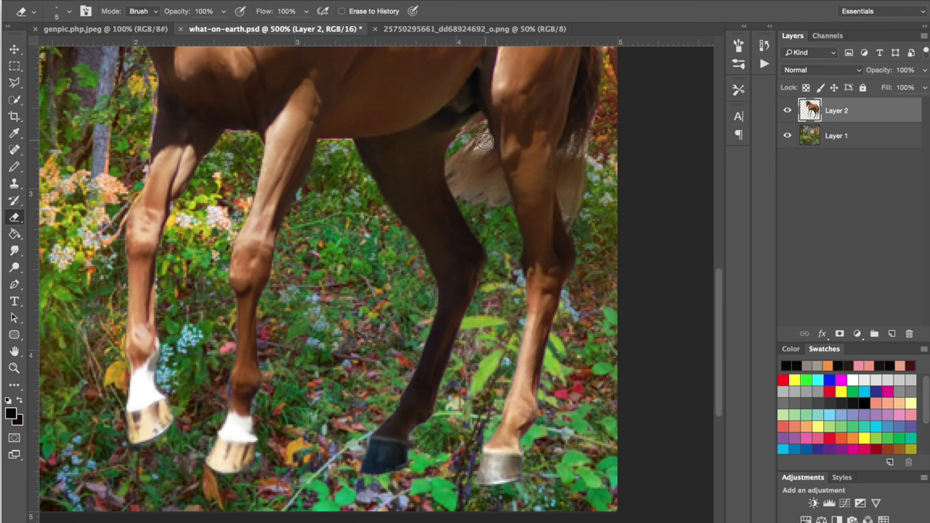
scroll(592, 124, up, 5)
scroll(339, 222, left, 5)
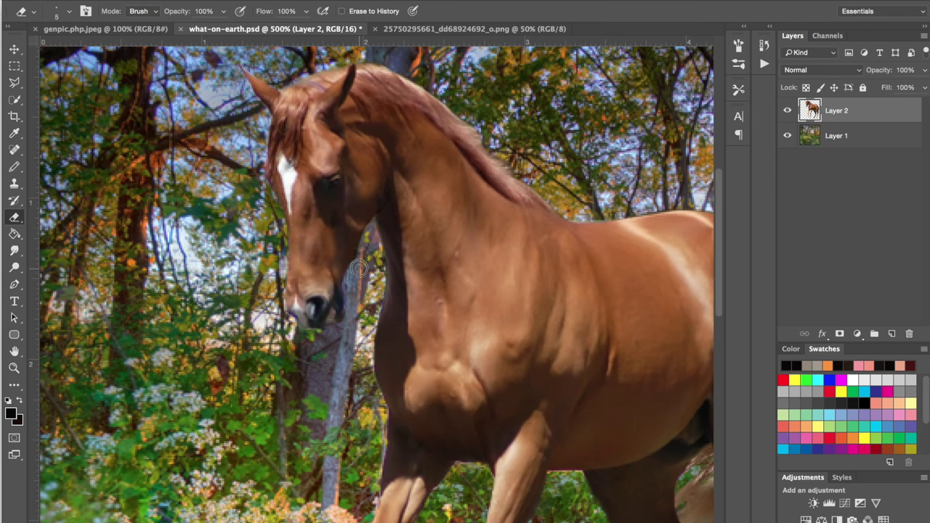
key(s)
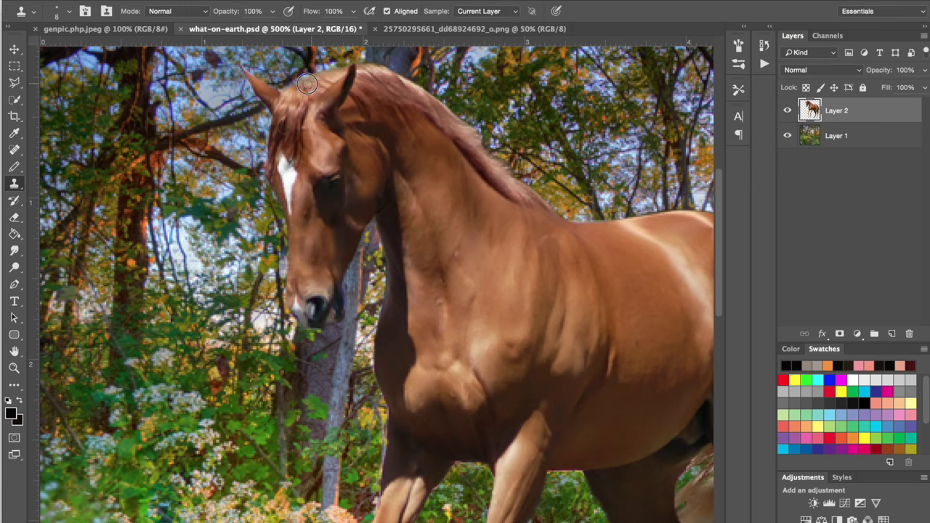
key(super+minus)
key(super+minus)
key(super+minus)
Hide the horse layer and select the upper forest on Layer 1 with the Quick Selection tool.
click(788, 110)
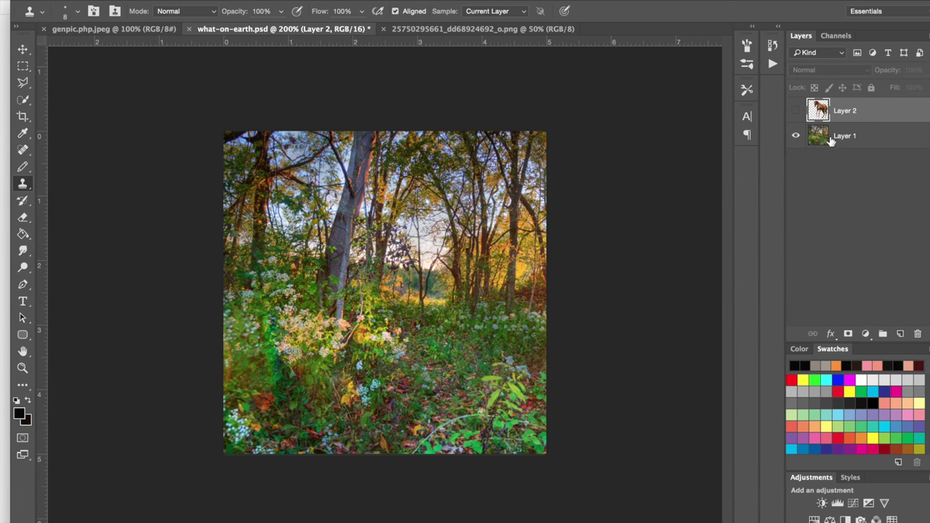
click(817, 137)
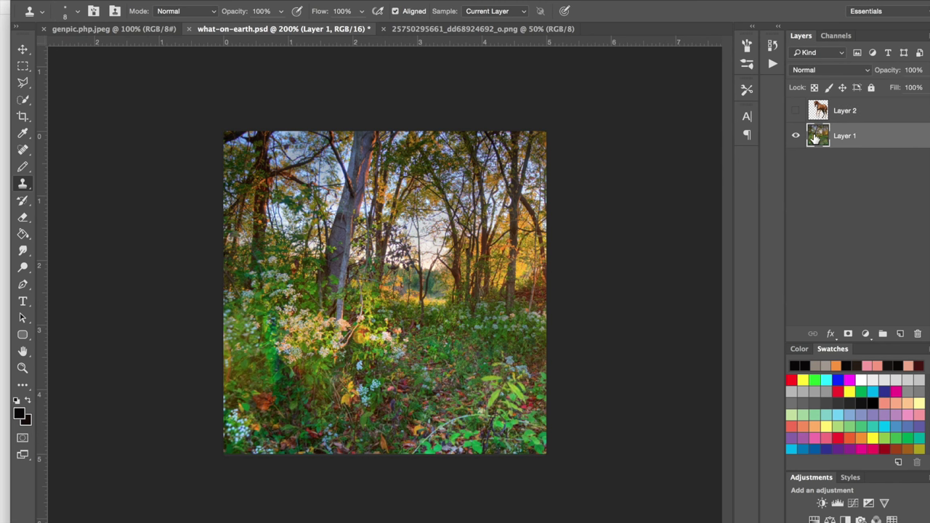
click(23, 100)
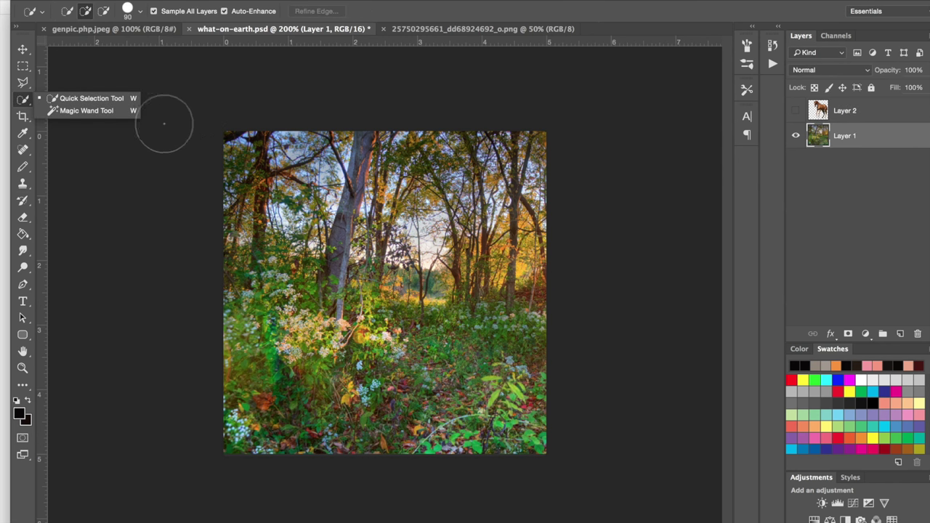
click(63, 100)
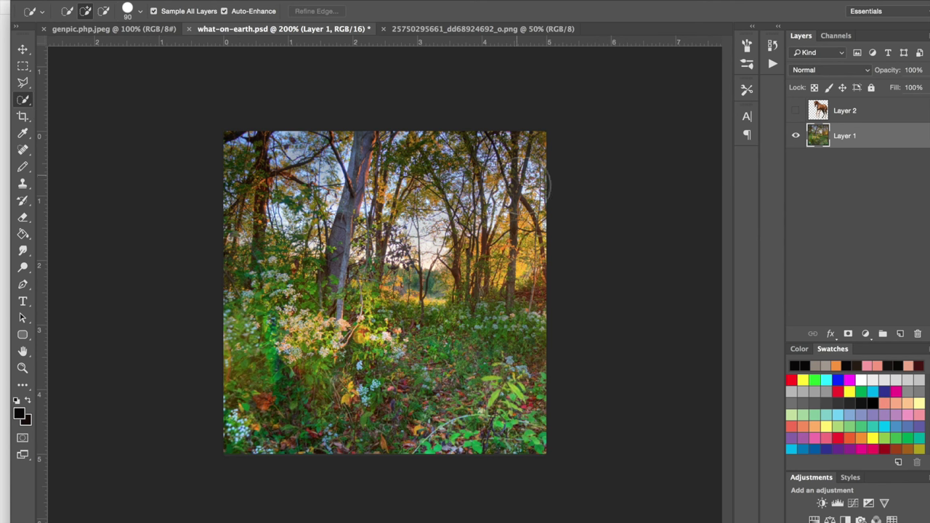
mouse_move(516, 214)
mouse_down()
mouse_move(530, 158)
mouse_move(476, 167)
mouse_move(339, 156)
mouse_move(347, 155)
mouse_move(287, 160)
mouse_move(249, 201)
mouse_move(525, 292)
mouse_move(544, 289)
mouse_move(540, 263)
mouse_move(542, 294)
mouse_move(417, 280)
mouse_move(262, 228)
mouse_move(211, 244)
mouse_up()
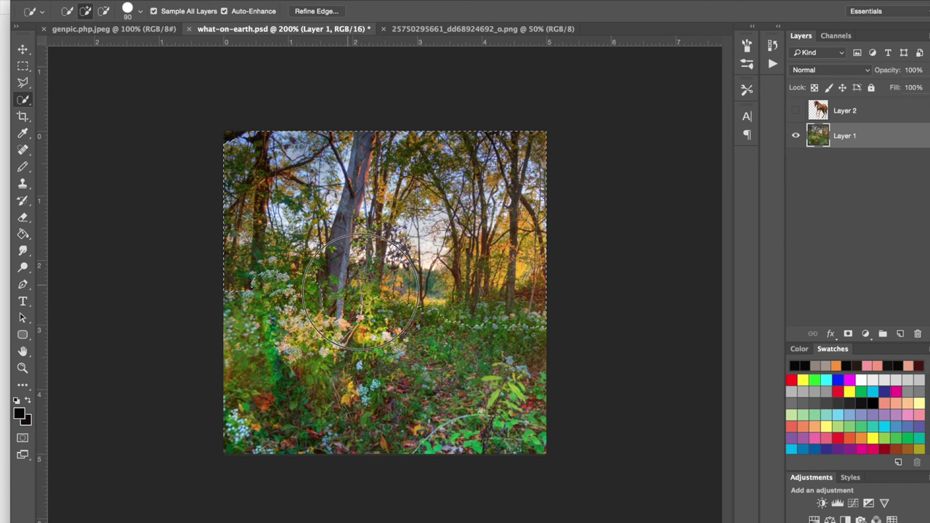
drag(535, 323, 458, 348)
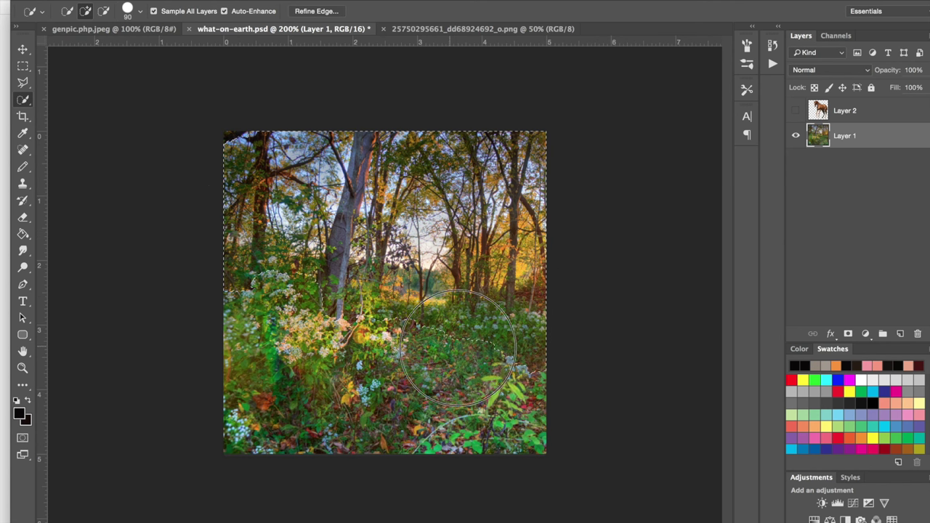
Subtract the stray ground area beside the central flowers from the selection using a size 30 brush, and return to add mode.
click(106, 12)
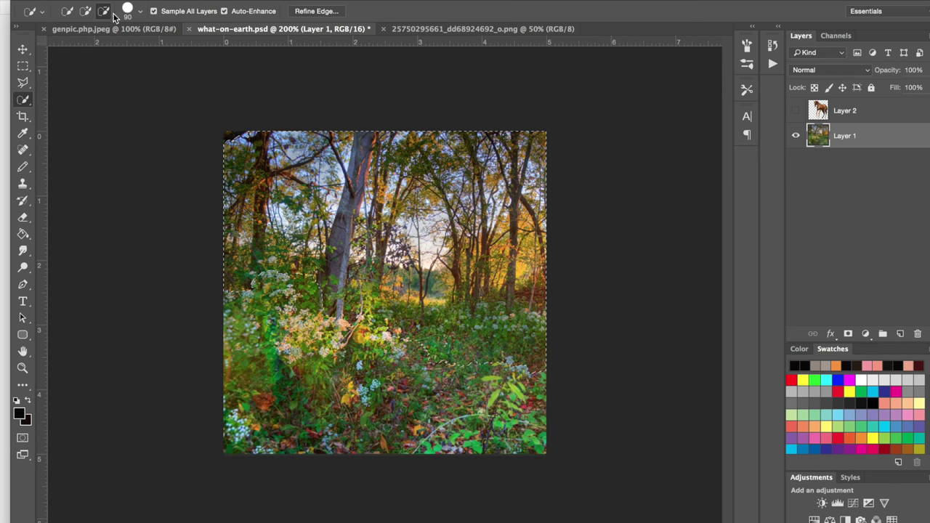
key([)
mouse_move(415, 340)
mouse_down()
mouse_move(430, 367)
mouse_move(474, 373)
mouse_move(451, 393)
mouse_move(422, 335)
mouse_move(427, 353)
mouse_up()
click(88, 9)
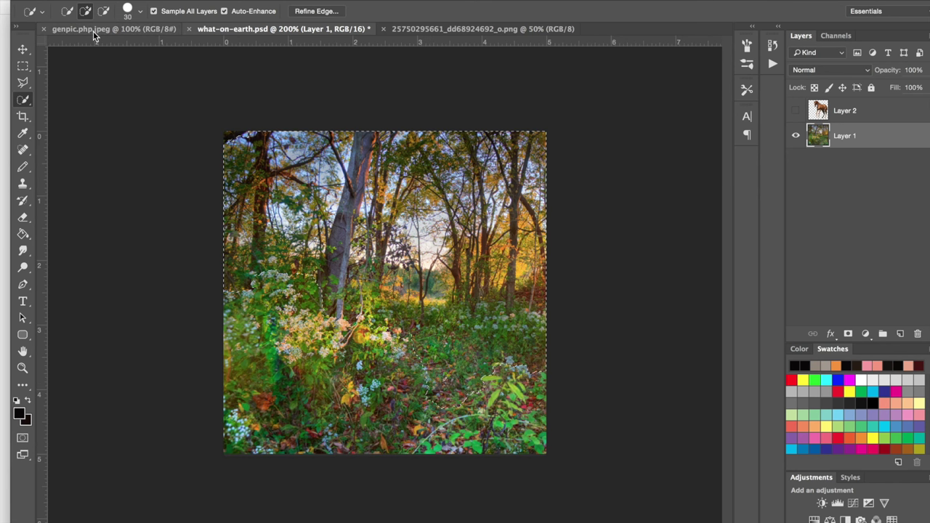
Subtract the area along the large leaning tree trunk from the selection with the freehand Lasso.
click(22, 66)
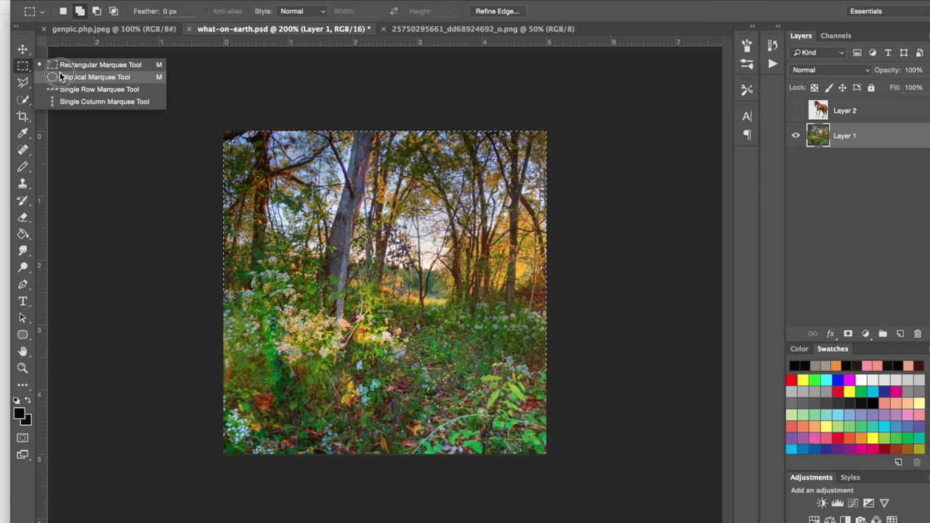
click(24, 85)
click(69, 82)
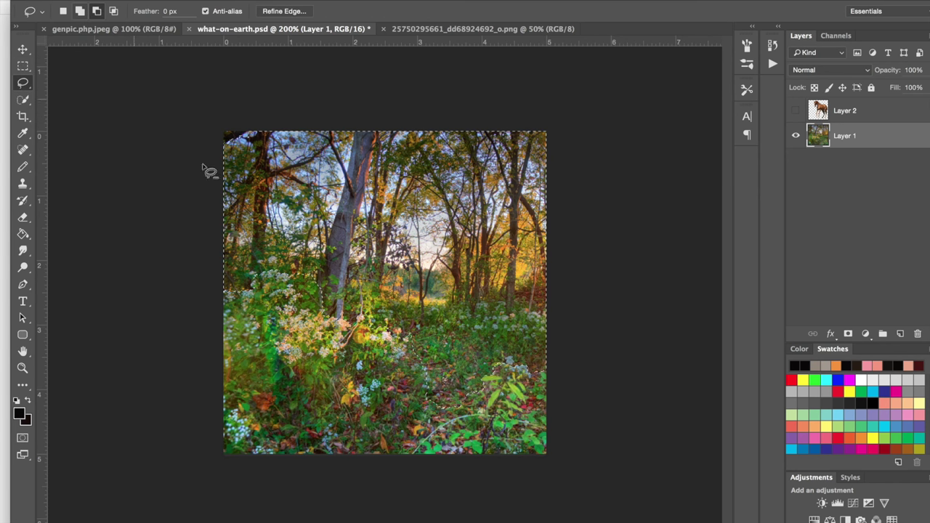
mouse_move(314, 292)
mouse_down()
mouse_move(356, 122)
mouse_move(378, 125)
mouse_move(338, 327)
mouse_move(321, 320)
mouse_move(311, 299)
mouse_move(333, 186)
mouse_up()
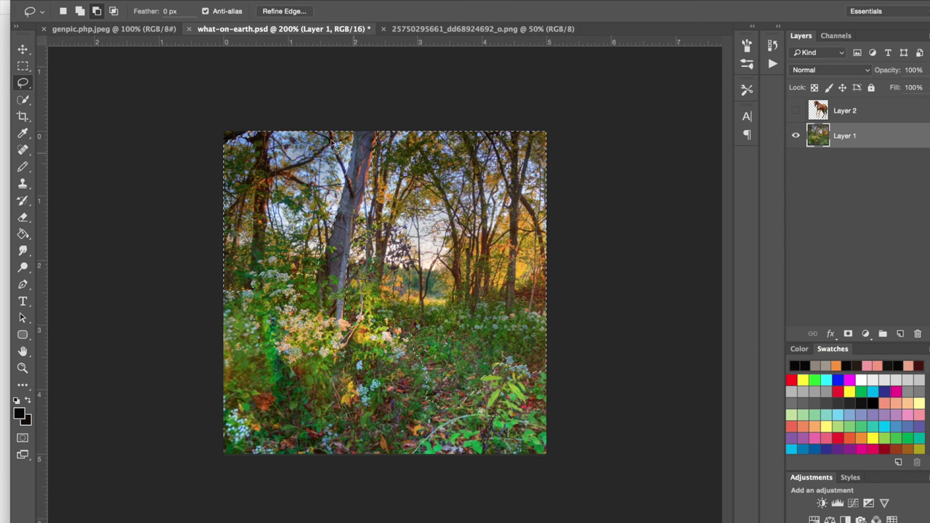
mouse_move(347, 169)
mouse_down()
mouse_move(334, 130)
mouse_move(309, 130)
mouse_move(333, 143)
mouse_move(350, 193)
mouse_move(365, 206)
mouse_move(365, 178)
mouse_move(349, 175)
mouse_move(397, 165)
mouse_move(375, 169)
mouse_move(384, 158)
mouse_move(369, 193)
mouse_up()
Lasso the white flowers, the yellow bush and the leafy foreground plant out of the selection.
drag(268, 268, 266, 265)
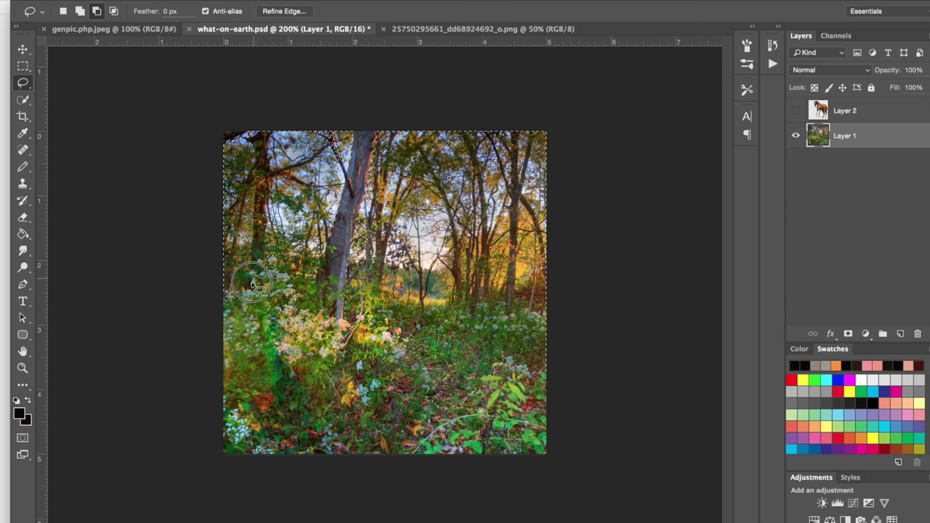
drag(255, 282, 252, 284)
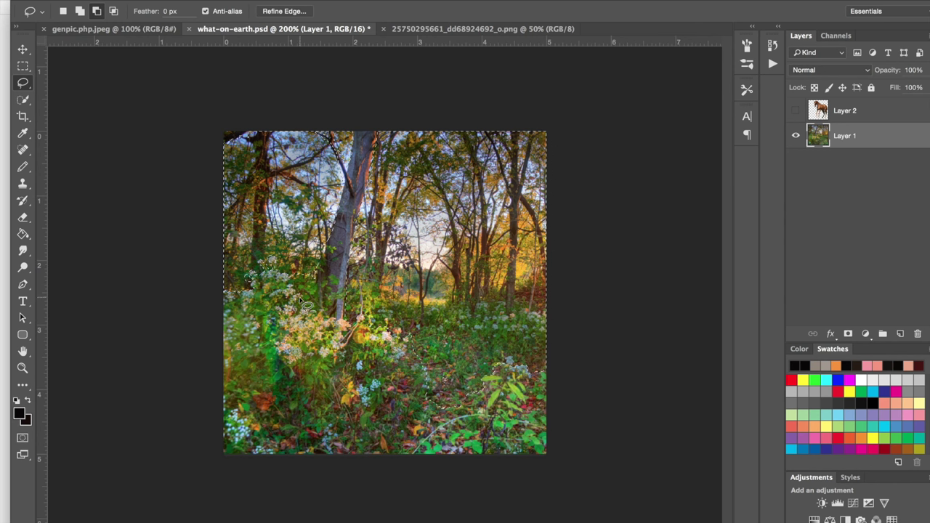
mouse_move(294, 293)
mouse_down()
mouse_move(352, 310)
mouse_move(372, 332)
mouse_move(457, 336)
mouse_move(354, 320)
mouse_move(376, 331)
mouse_up()
drag(511, 363, 508, 361)
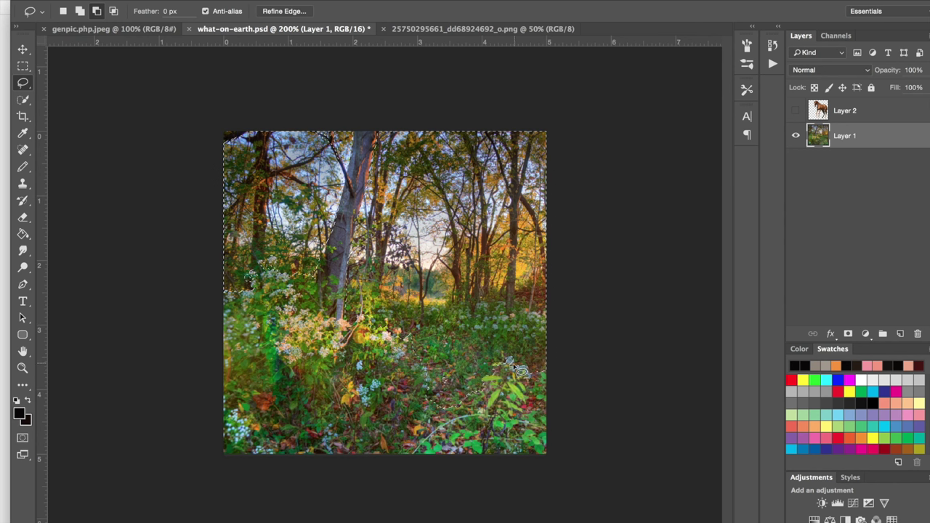
drag(508, 379, 496, 378)
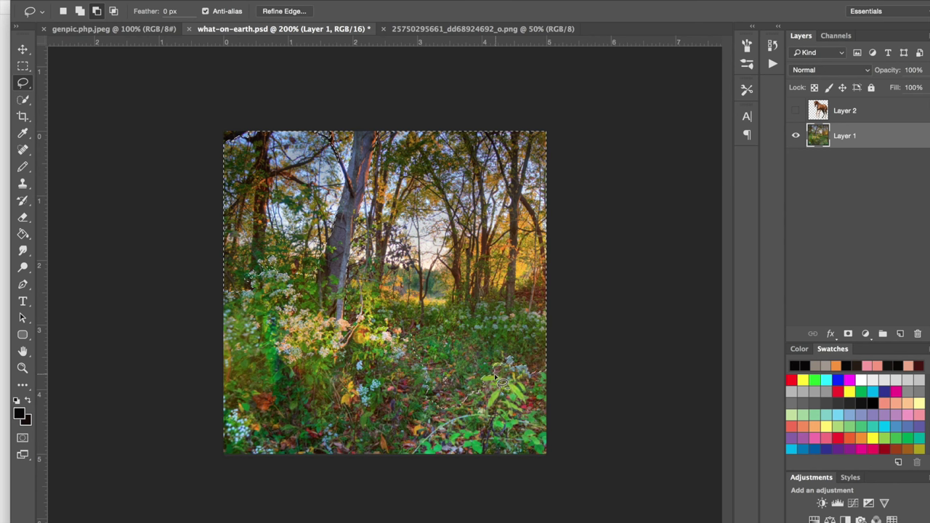
drag(556, 393, 531, 375)
Set the Lasso to add mode and add the missed treetops along the image's upper edge to the selection.
click(86, 2)
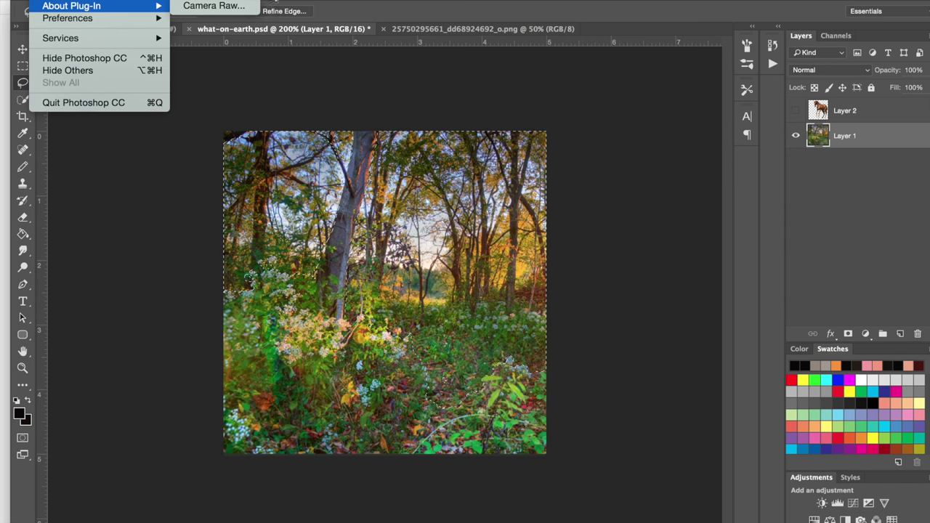
click(108, 8)
click(80, 11)
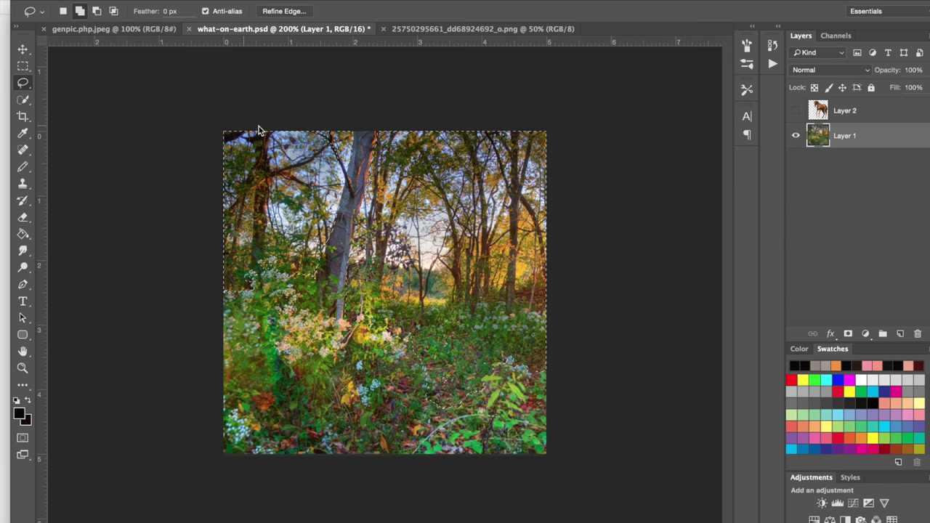
drag(255, 135, 457, 178)
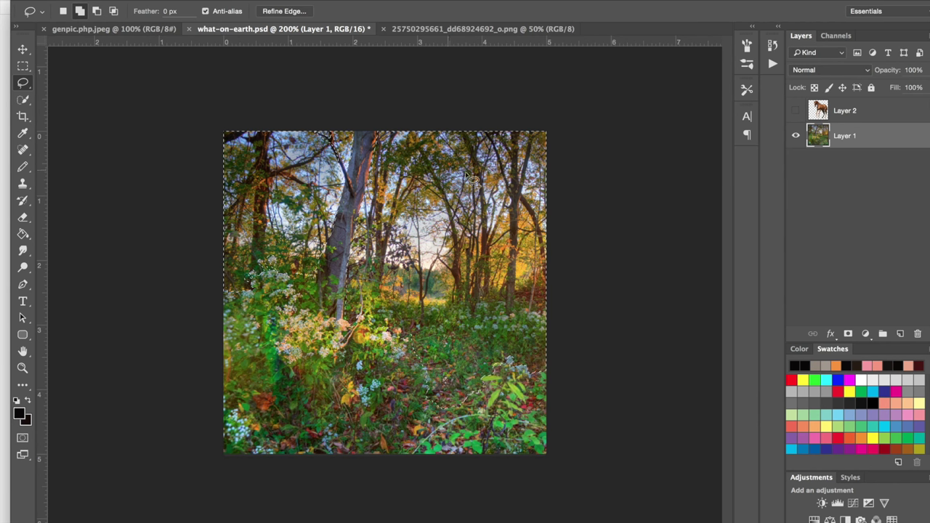
Add the missed ground patches around the leafy foreground plant to the selection and feather its edge by 5.5 px with Refine Edge.
mouse_move(535, 372)
mouse_down()
mouse_move(526, 410)
mouse_move(548, 414)
mouse_move(557, 357)
mouse_up()
mouse_move(476, 387)
mouse_down()
mouse_move(480, 401)
mouse_move(416, 418)
mouse_move(432, 393)
mouse_move(412, 358)
mouse_move(414, 332)
mouse_up()
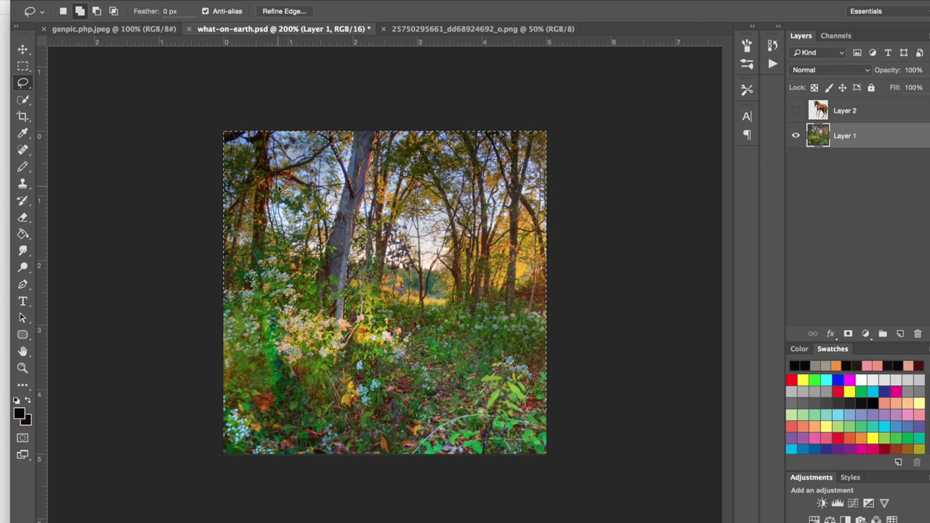
click(303, 6)
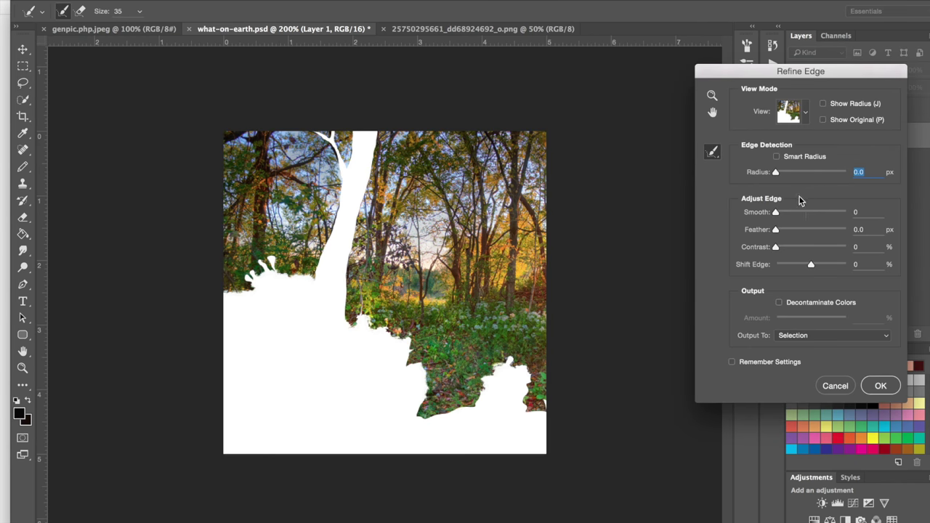
drag(783, 230, 790, 230)
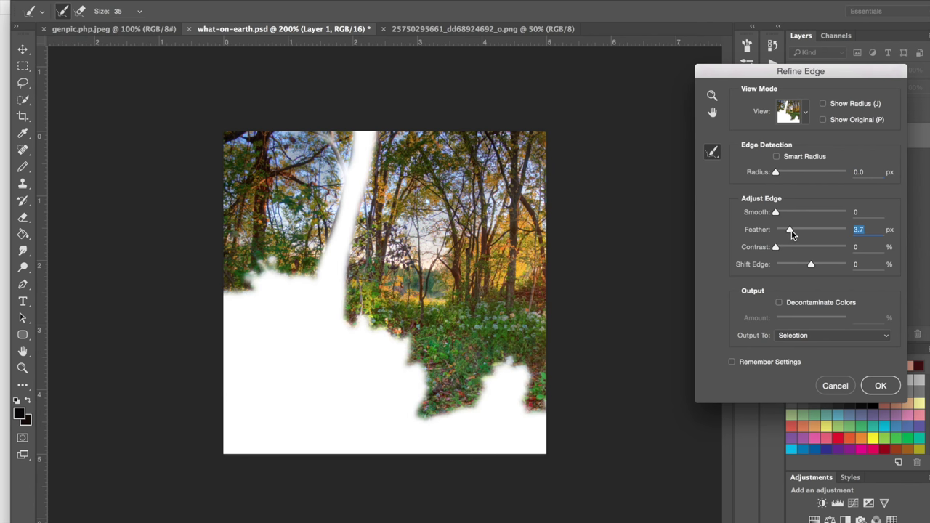
drag(796, 232, 797, 232)
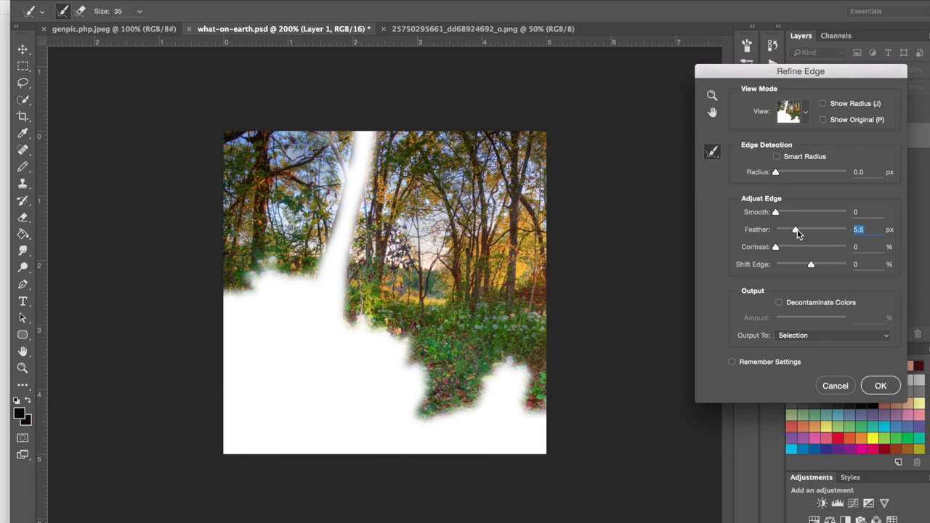
click(877, 387)
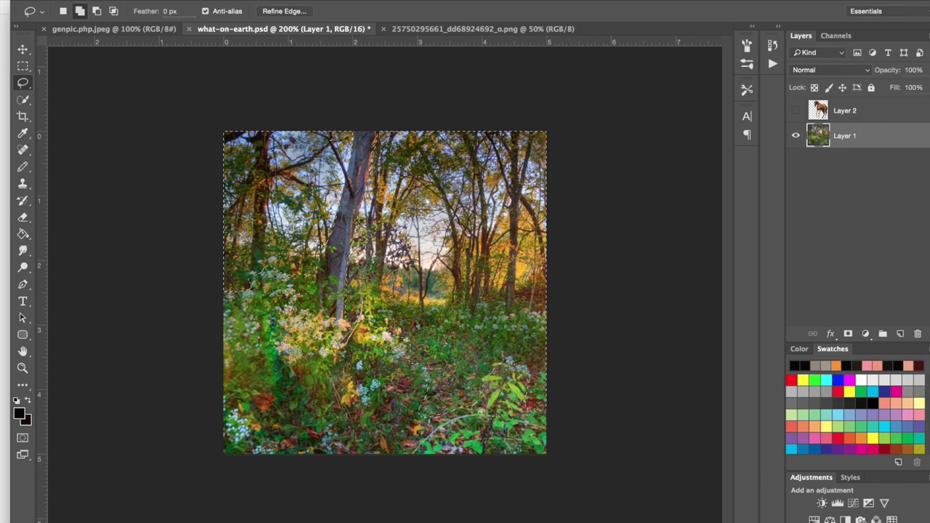
Apply a Lens Blur with a radius of 3 to the selected forest background.
click(350, 0)
mouse_move(324, 0)
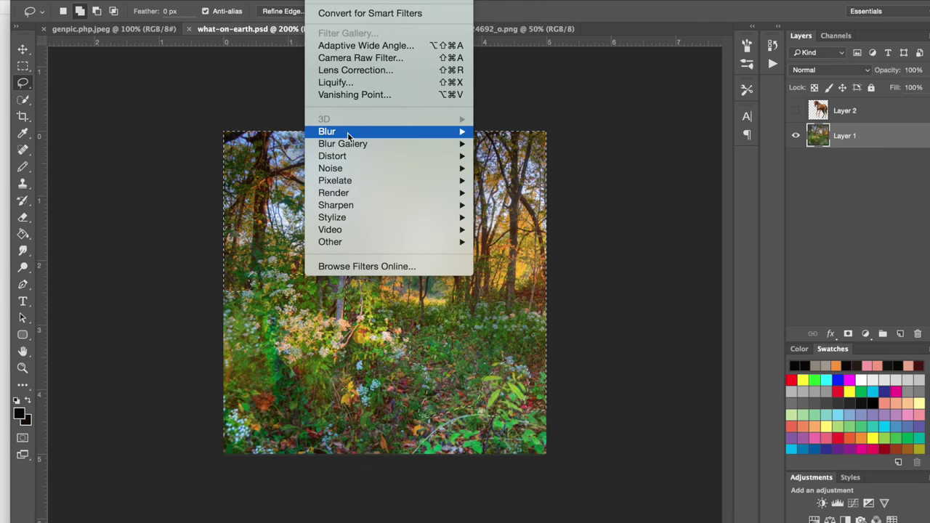
mouse_move(380, 132)
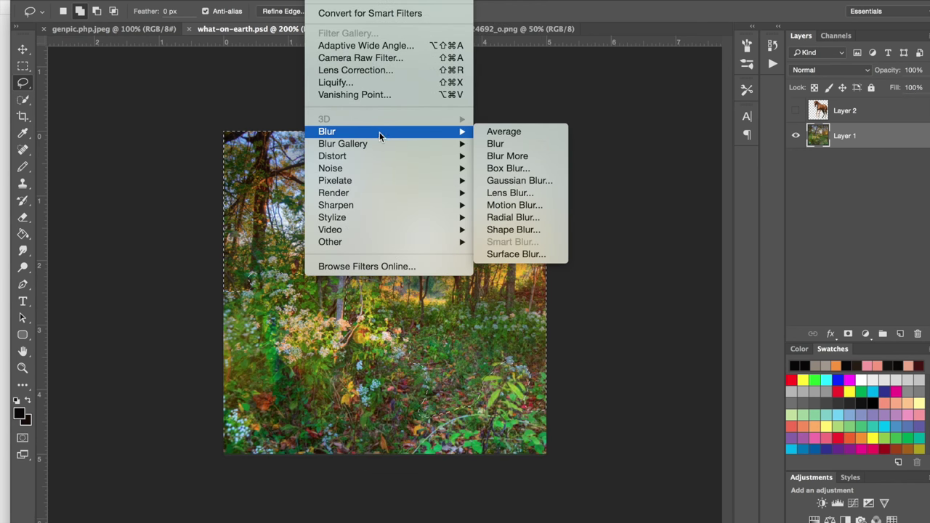
click(528, 195)
drag(401, 69, 330, 18)
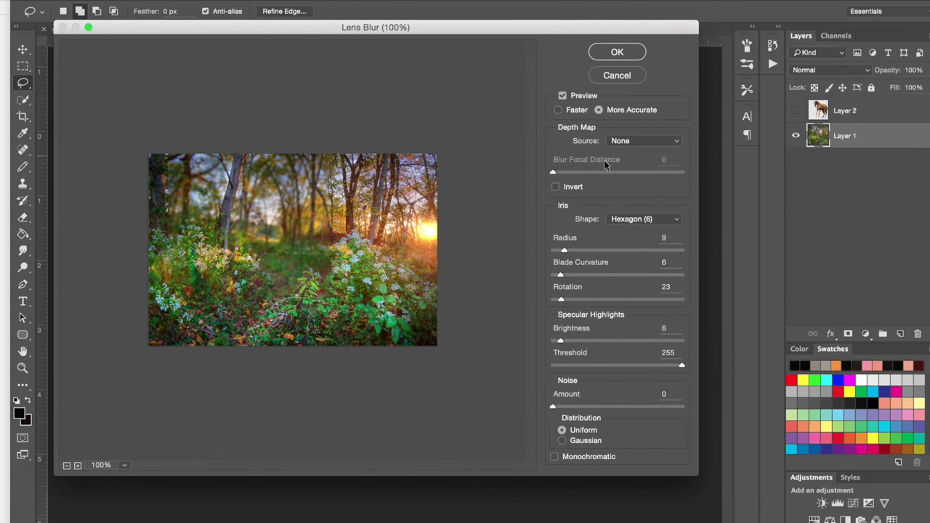
drag(562, 251, 558, 250)
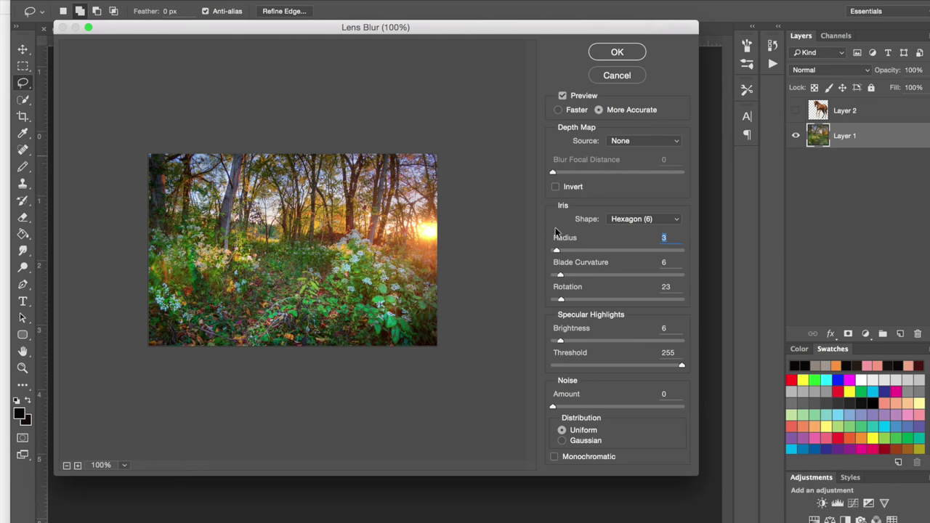
click(616, 51)
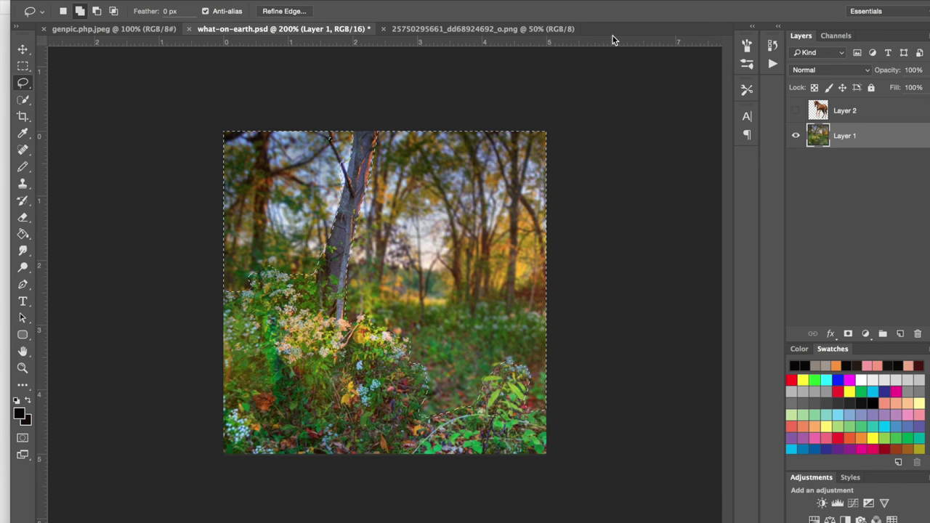
Switch to the Blur tool and clear the selection around the blurred forest background.
key(ctrl+d)
click(320, 0)
mouse_move(352, 0)
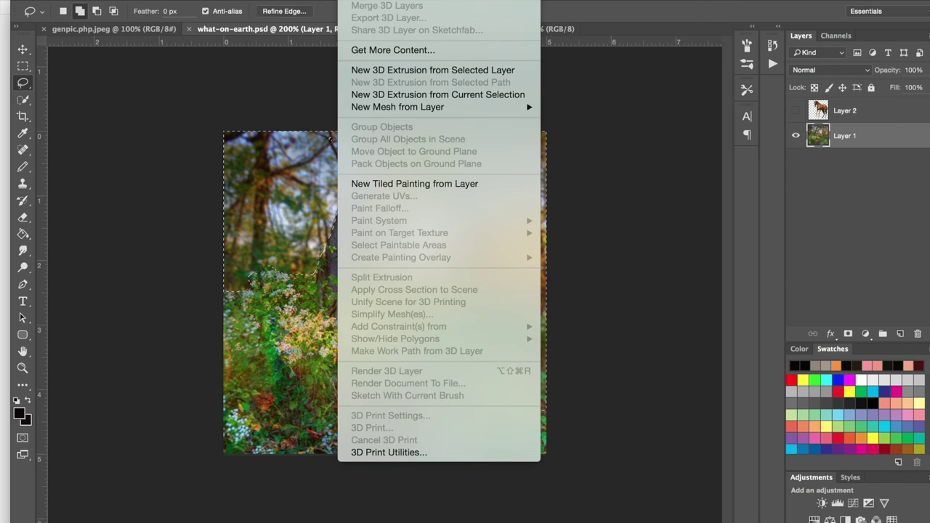
click(331, 0)
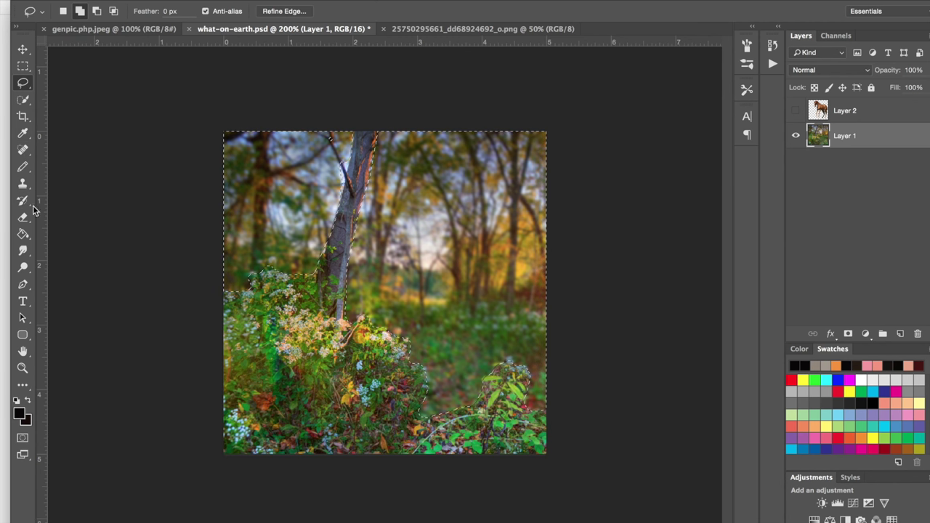
drag(24, 254, 62, 245)
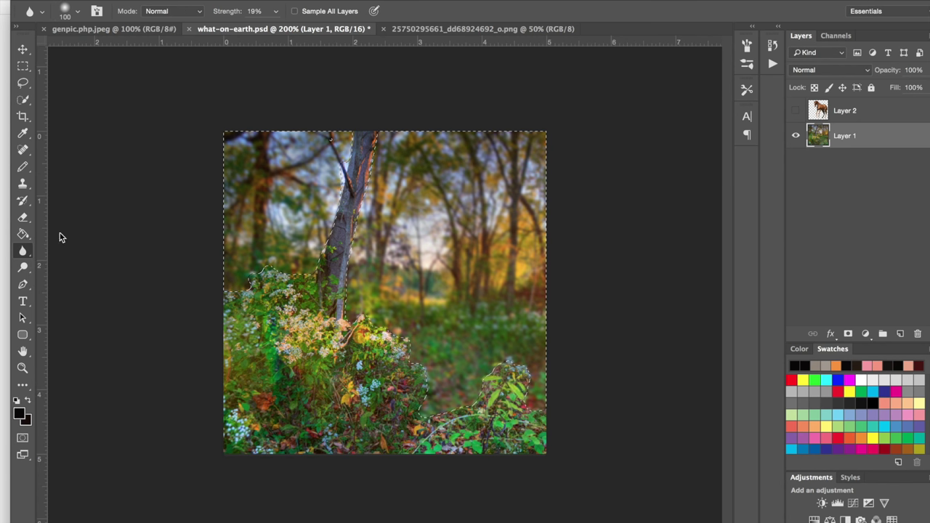
key(ctrl+d)
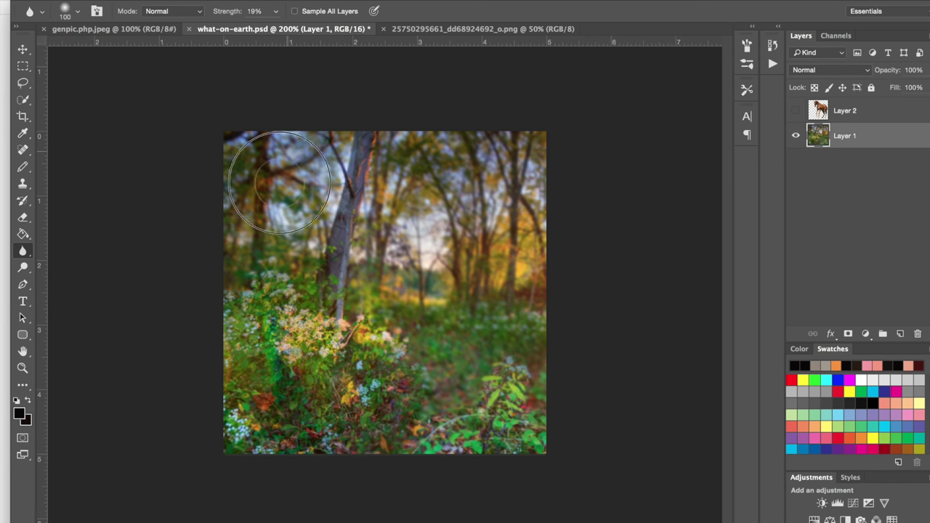
Show the horse on Layer 2 over the blurred forest and make that layer active for moving.
click(796, 112)
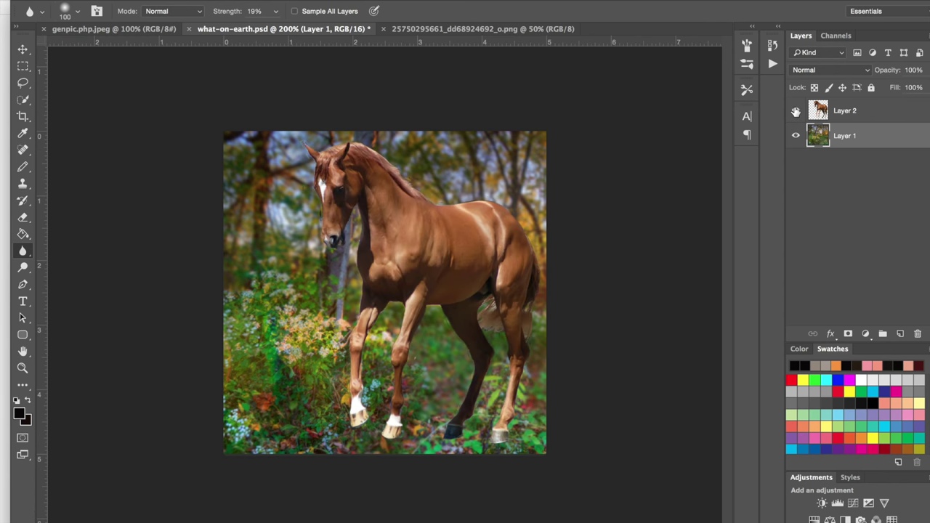
click(795, 110)
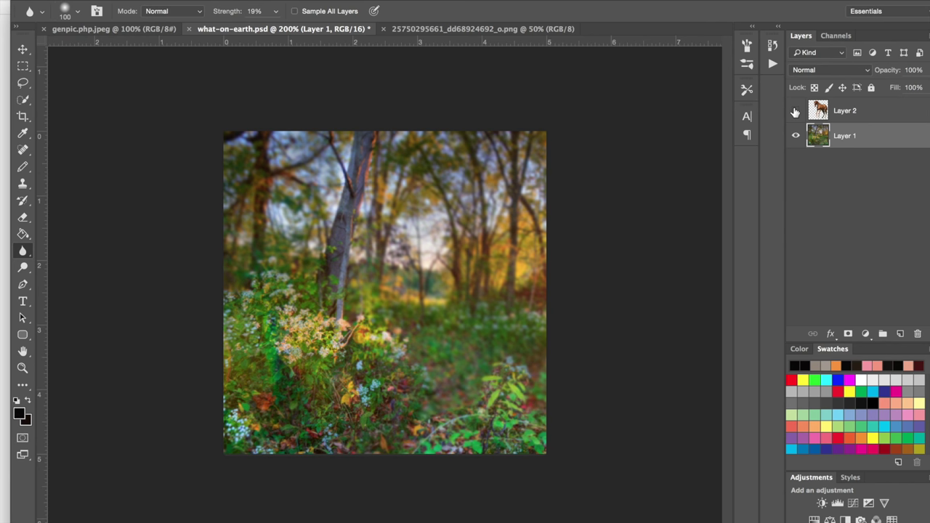
click(795, 112)
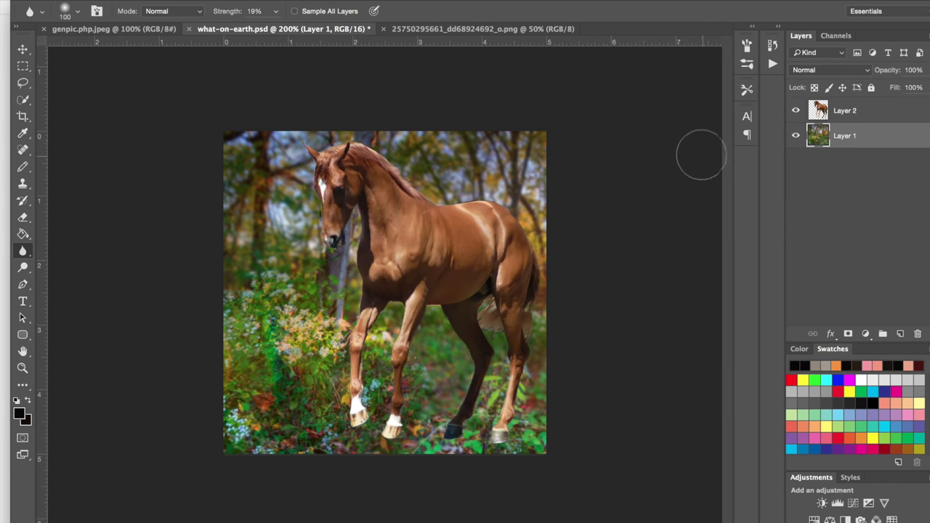
click(23, 49)
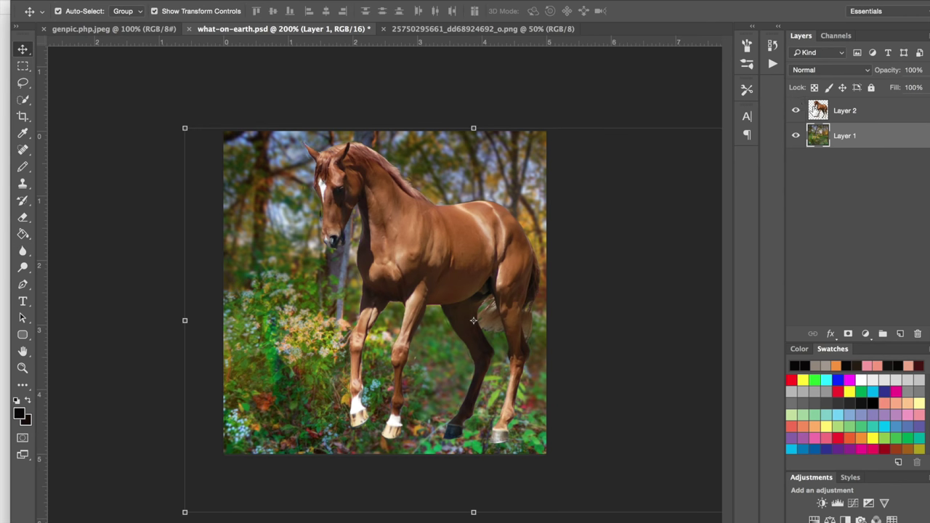
click(843, 111)
click(795, 111)
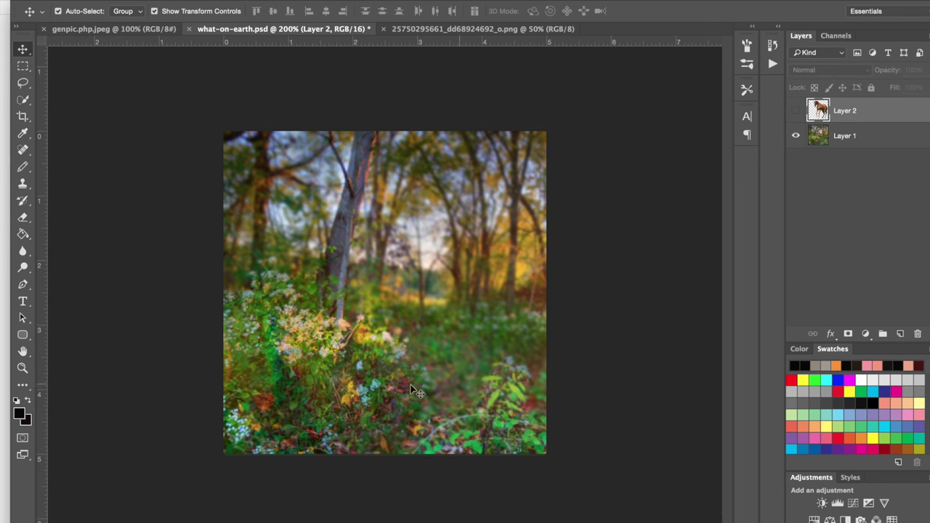
click(795, 111)
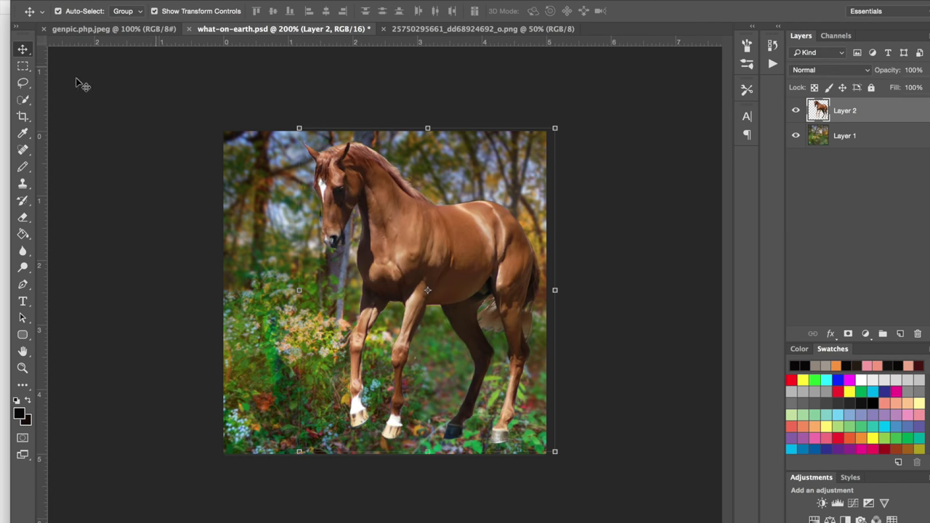
Move the horse left so that its whole body stands inside the forest image.
drag(391, 228, 339, 239)
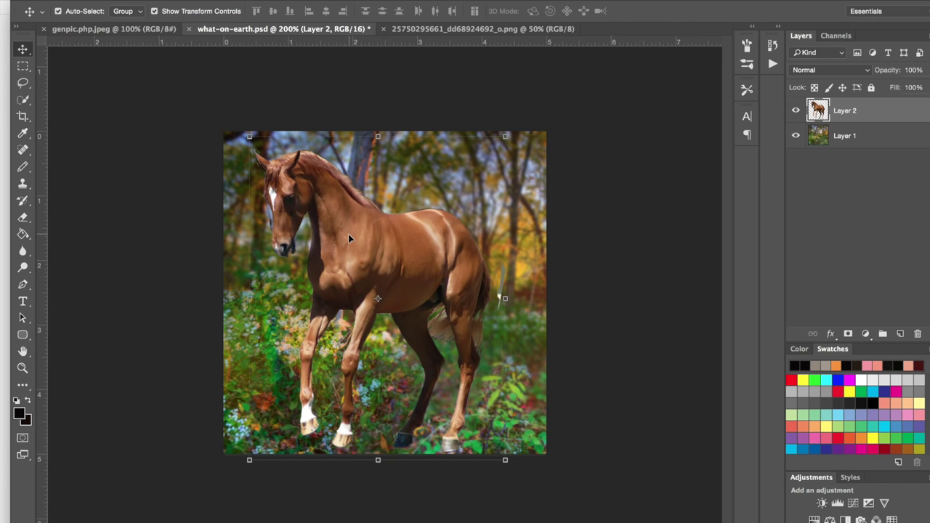
key(Up)
key(Up)
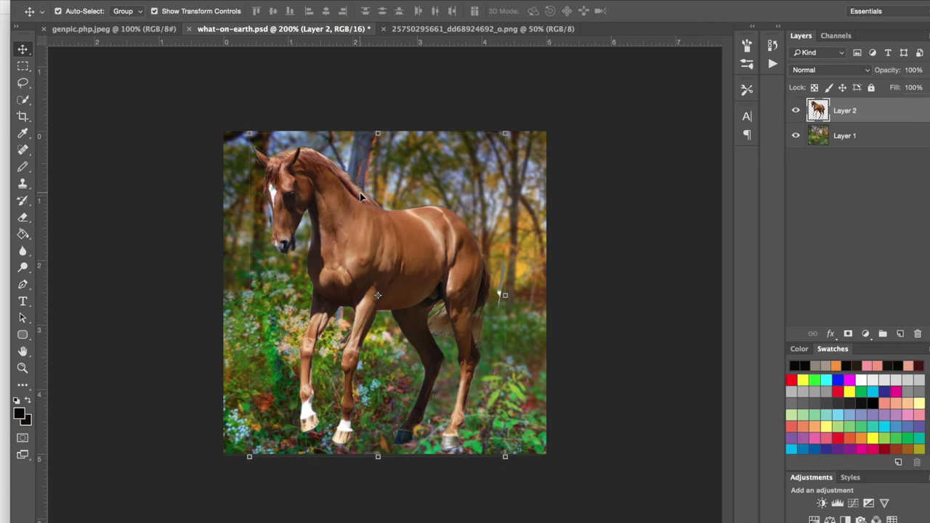
Shrink the horse to 97.73% width and 97.61% height, and nudge it slightly left and up.
drag(250, 133, 256, 140)
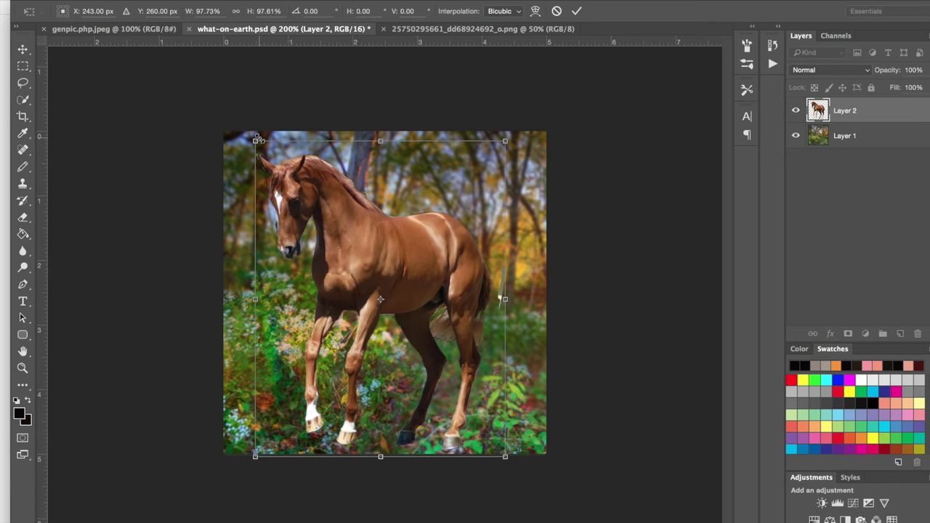
click(22, 52)
click(563, 182)
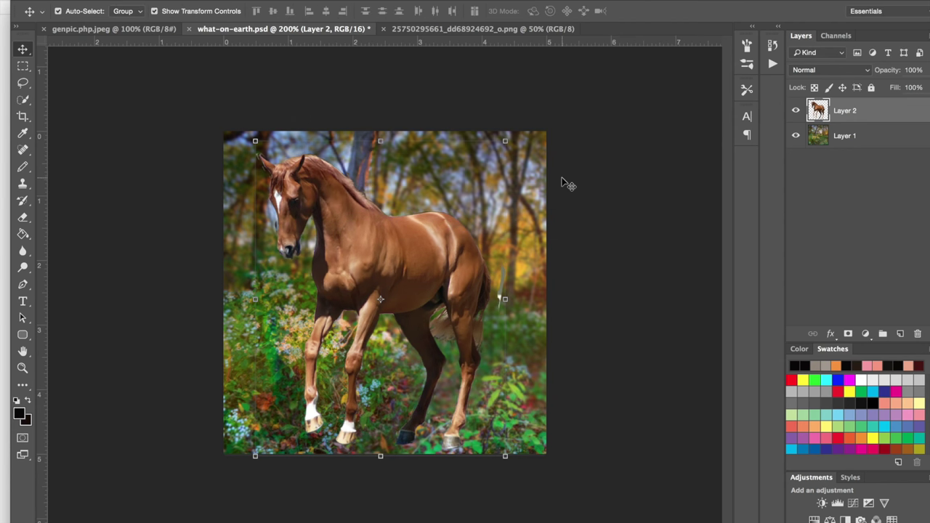
key(Left)
key(Left)
key(Left)
key(Left)
key(Up)
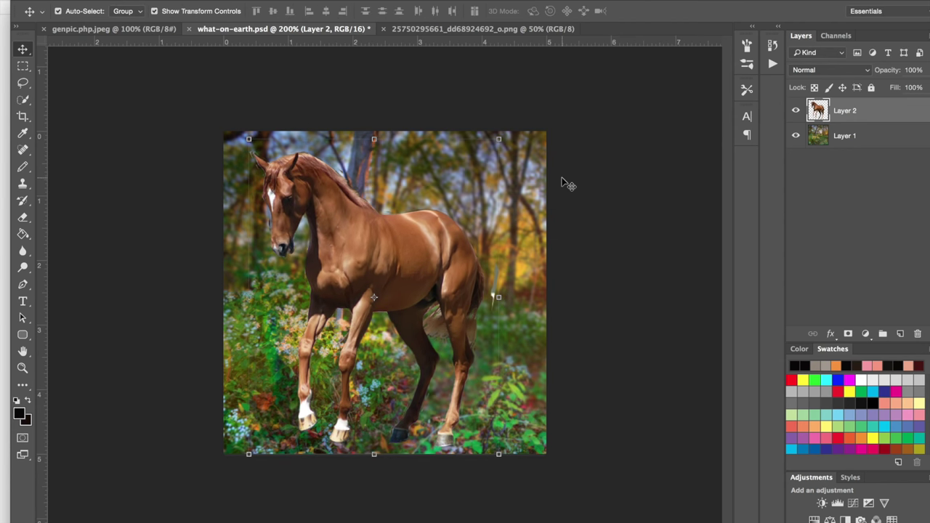
Erase the white scrap behind the horse's tail and the leftover fringe around its legs with the size 5 Eraser.
key(super+equal)
key(super+equal)
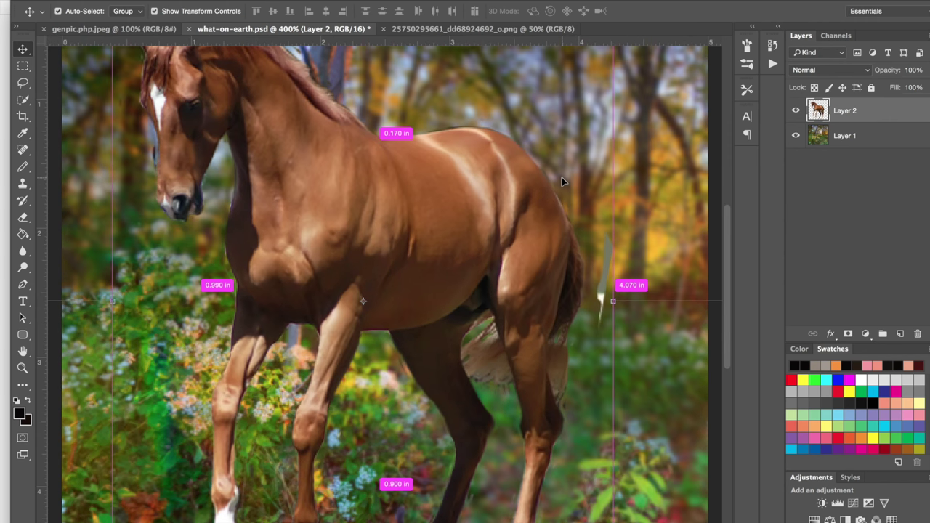
scroll(563, 182, right, 5)
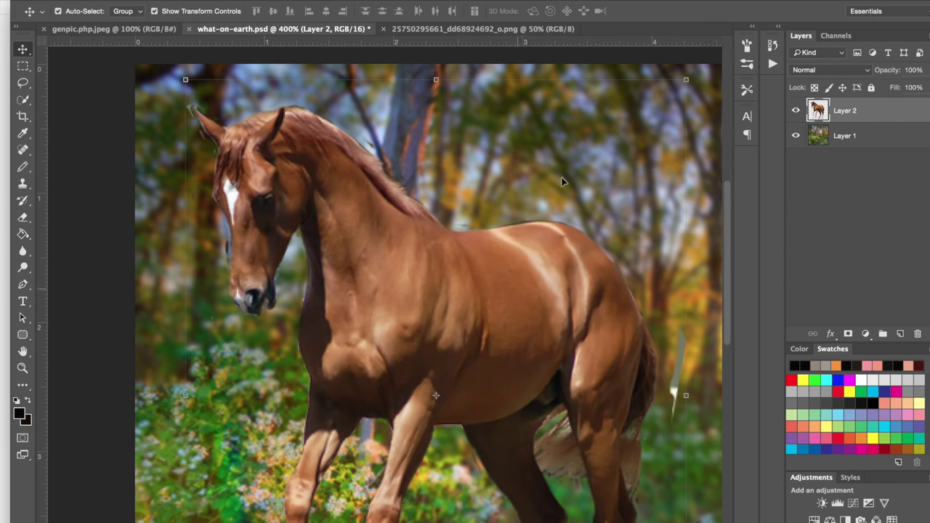
scroll(563, 182, down, 5)
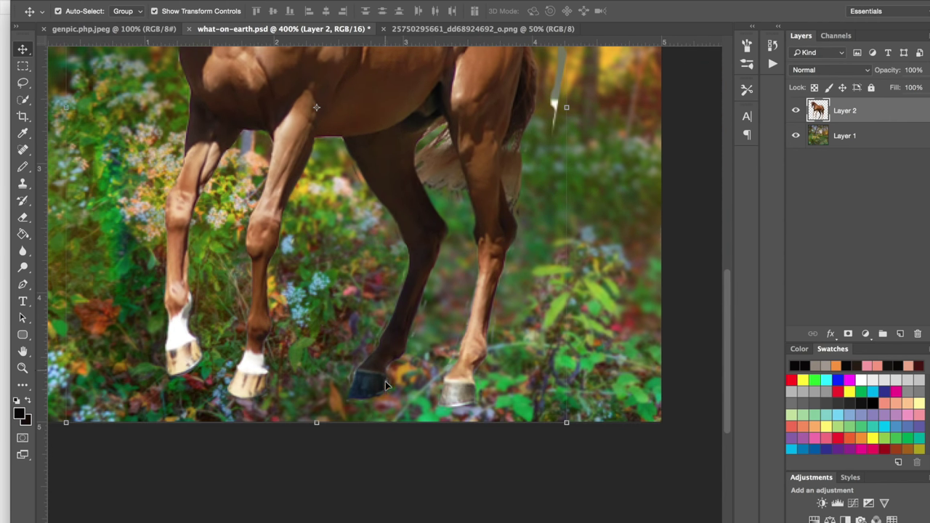
click(23, 218)
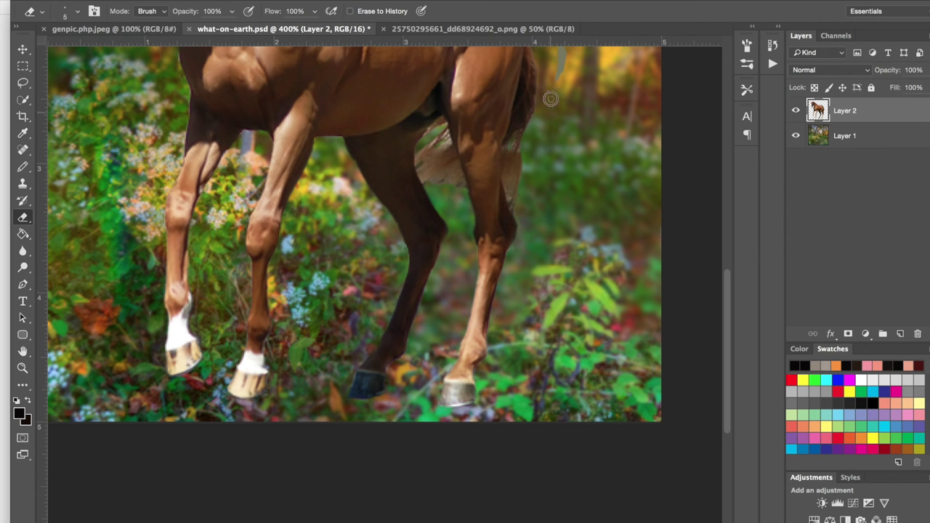
Erase the remaining cut-out fringe around the horse's head, ears, neck and back.
scroll(510, 256, up, 5)
scroll(511, 256, left, 5)
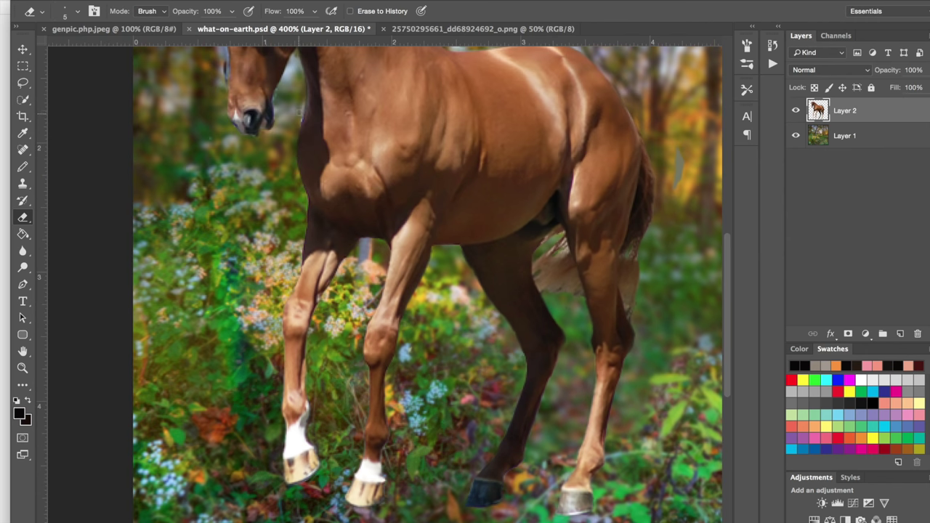
scroll(254, 189, up, 5)
scroll(254, 189, left, 2)
mouse_move(272, 225)
mouse_down()
mouse_move(251, 186)
mouse_move(245, 109)
mouse_move(273, 96)
mouse_up()
drag(419, 124, 320, 78)
drag(457, 167, 609, 192)
mouse_move(685, 267)
mouse_down()
mouse_move(660, 233)
mouse_move(688, 283)
mouse_up()
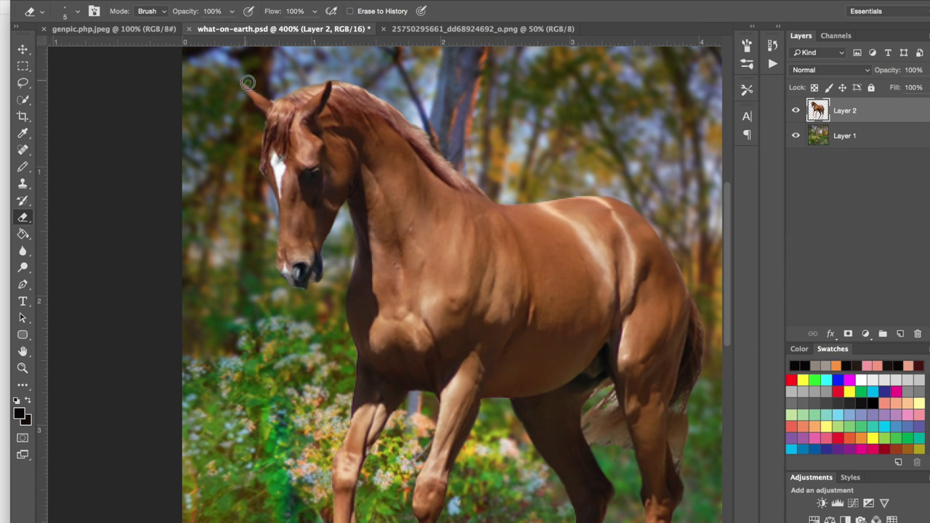
Save the document with the whole composition in view.
scroll(289, 292, down, 5)
key(super+minus)
key(super+minus)
key(super+s)
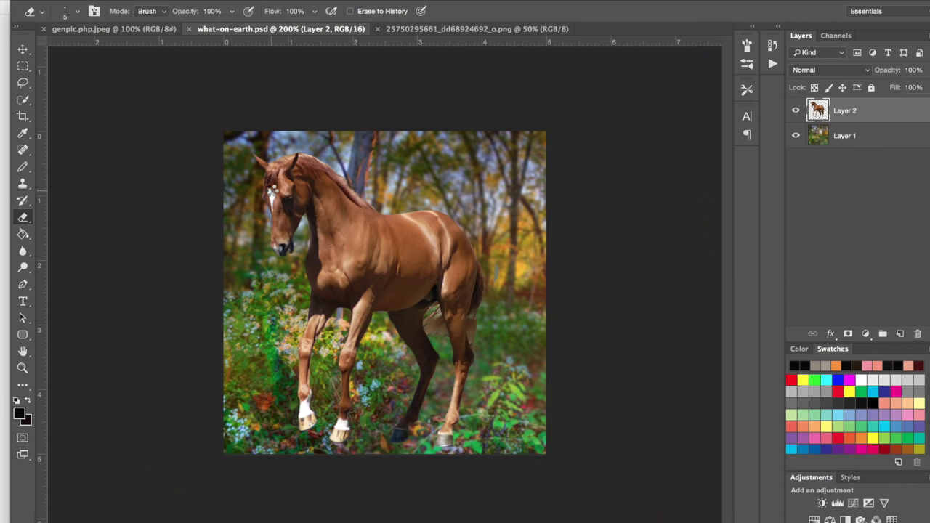
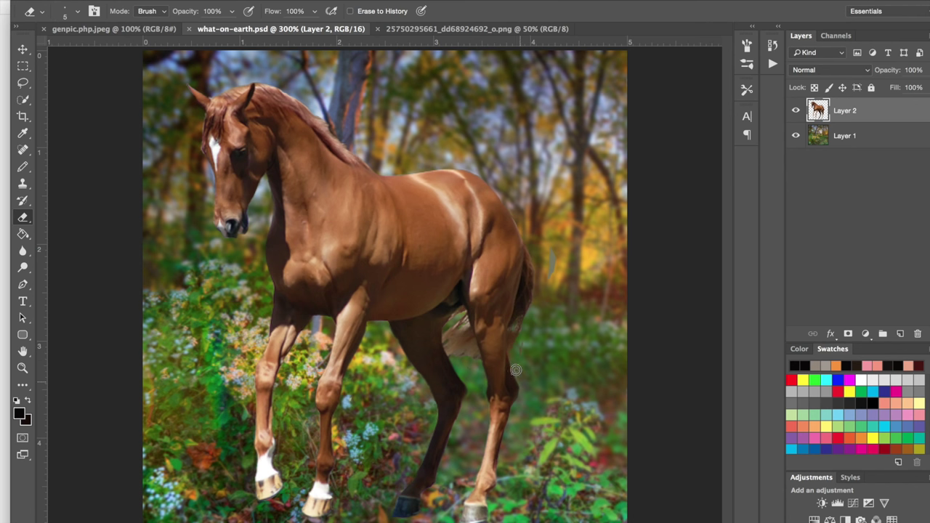
Erase the remaining cut-out fringe along the horse's tail beside the hind leg.
drag(520, 346, 522, 298)
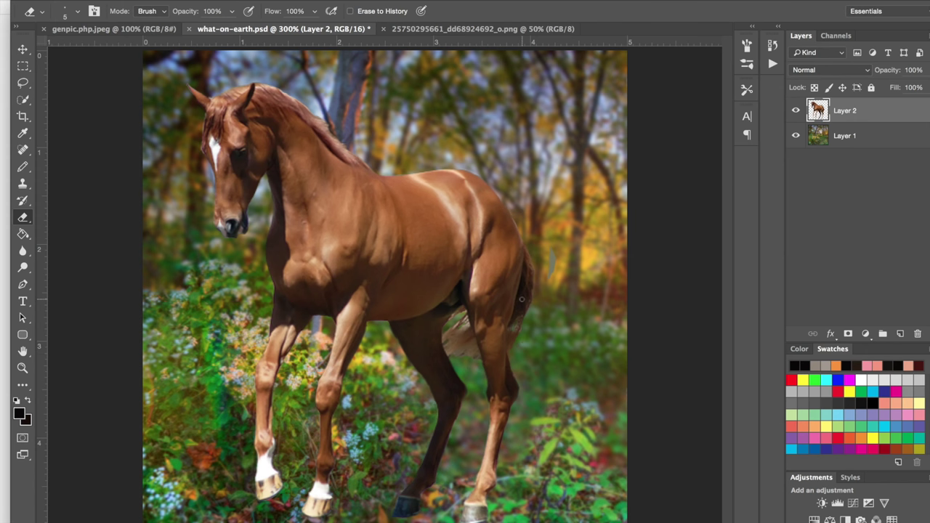
key(super+plus)
key(super+plus)
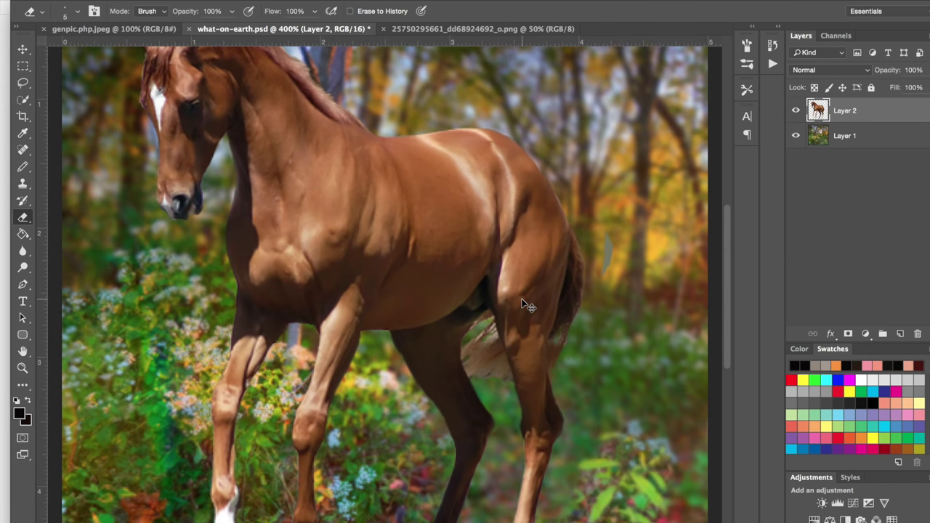
scroll(522, 299, left, 5)
scroll(521, 300, up, 3)
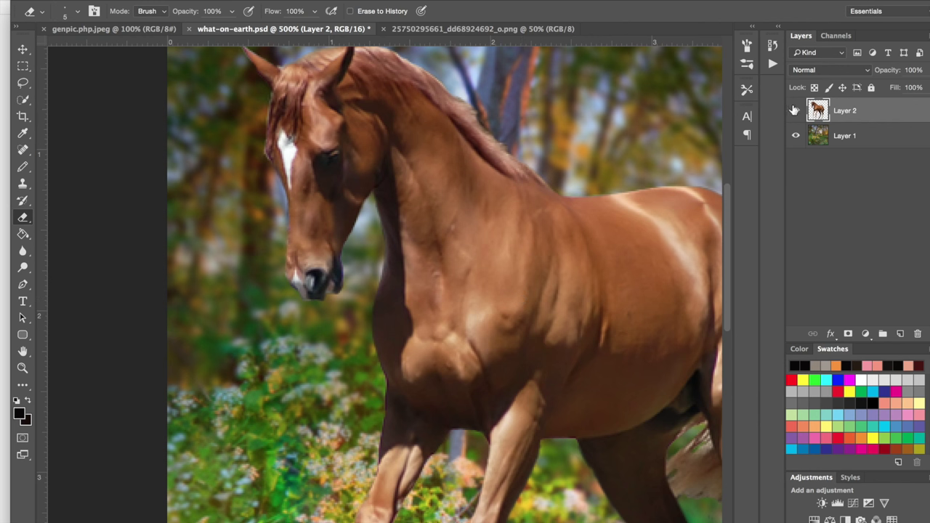
Outline the horse's muzzle, including nostril and mouth, as a freehand Lasso selection in add-to-selection mode.
click(22, 99)
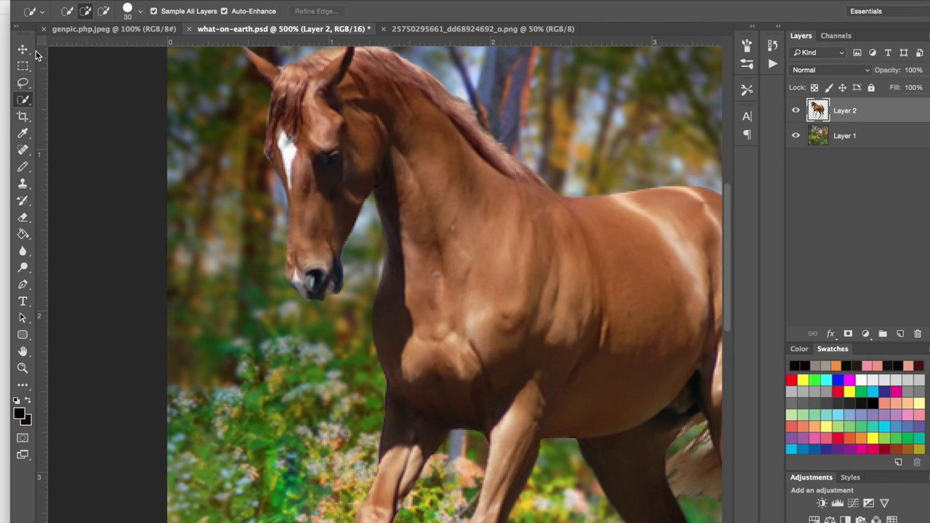
click(23, 83)
click(73, 79)
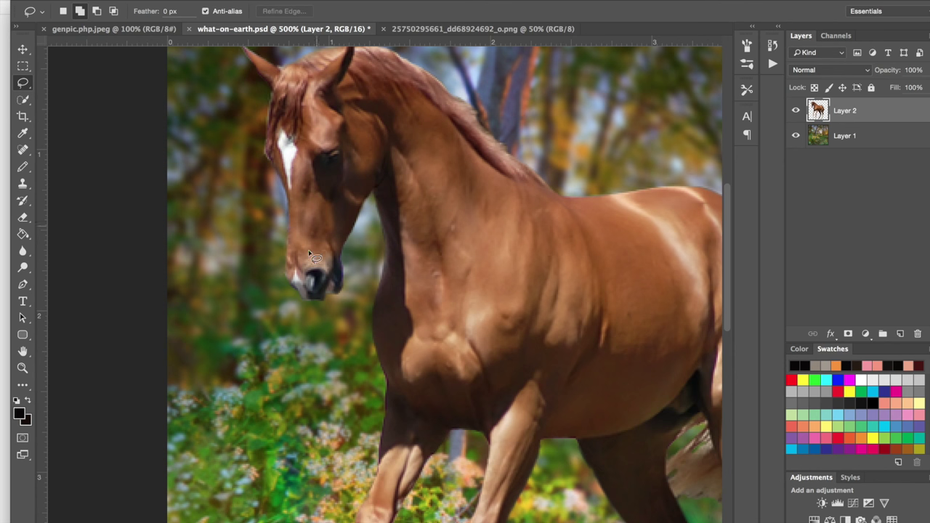
mouse_move(286, 279)
mouse_down()
mouse_move(291, 270)
mouse_move(349, 255)
mouse_move(348, 296)
mouse_move(302, 307)
mouse_move(276, 274)
mouse_up()
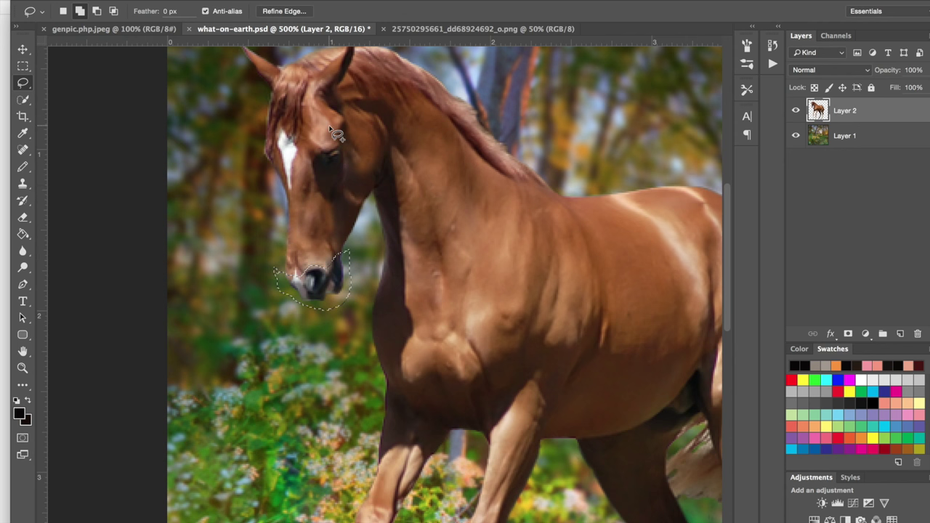
Add the horse's eye to the Lasso selection.
key(super+plus)
key(super+plus)
key(super+plus)
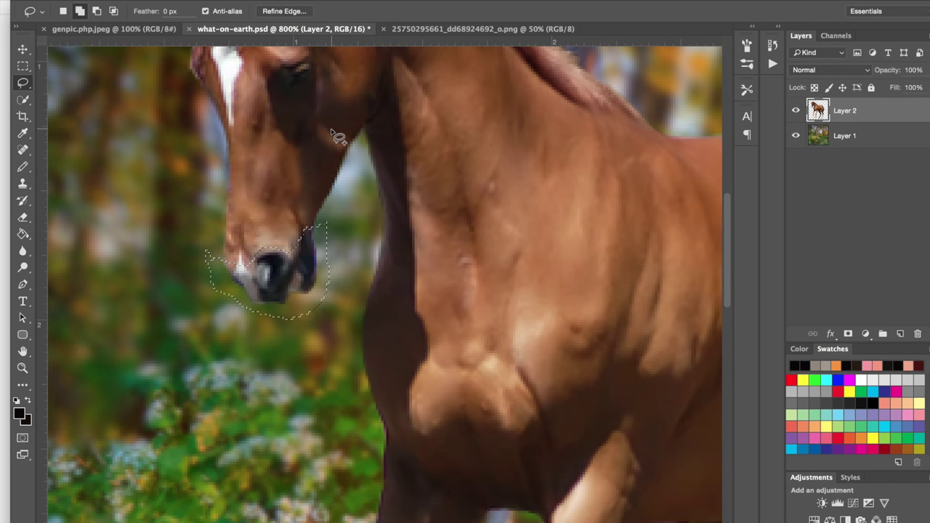
scroll(332, 132, up, 3)
scroll(332, 133, left, 2)
scroll(336, 133, up, 3)
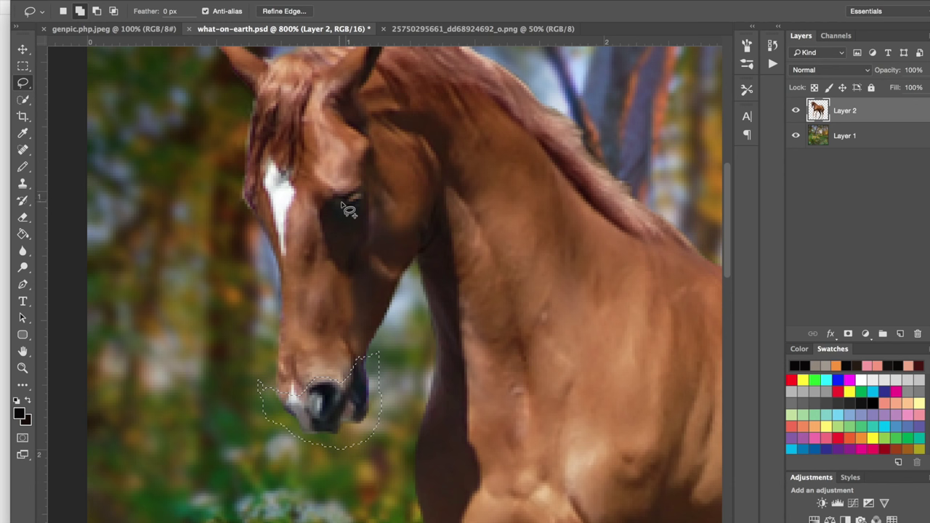
mouse_move(364, 200)
mouse_down()
mouse_move(344, 215)
mouse_move(358, 198)
mouse_up()
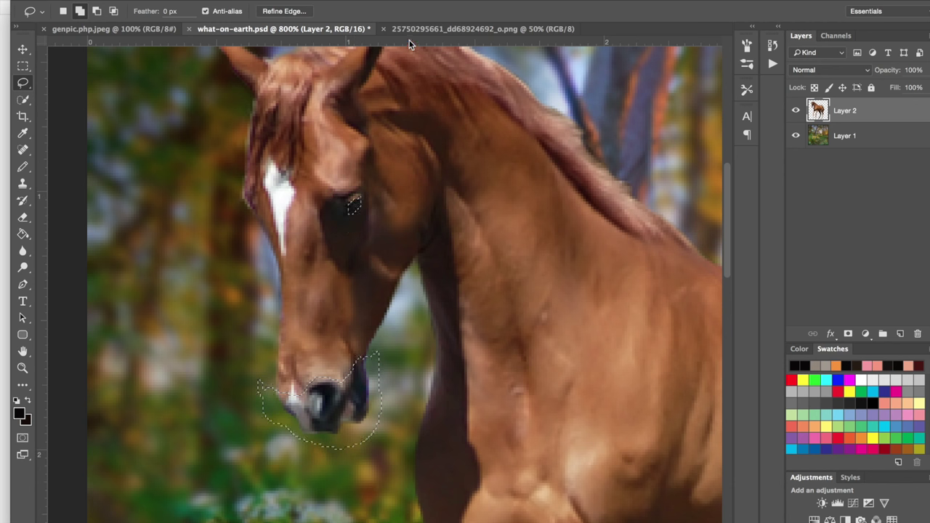
Add the dark patch between the horse's belly and hind leg to the Lasso selection.
scroll(469, 353, right, 1)
scroll(469, 352, right, 10)
scroll(469, 352, down, 8)
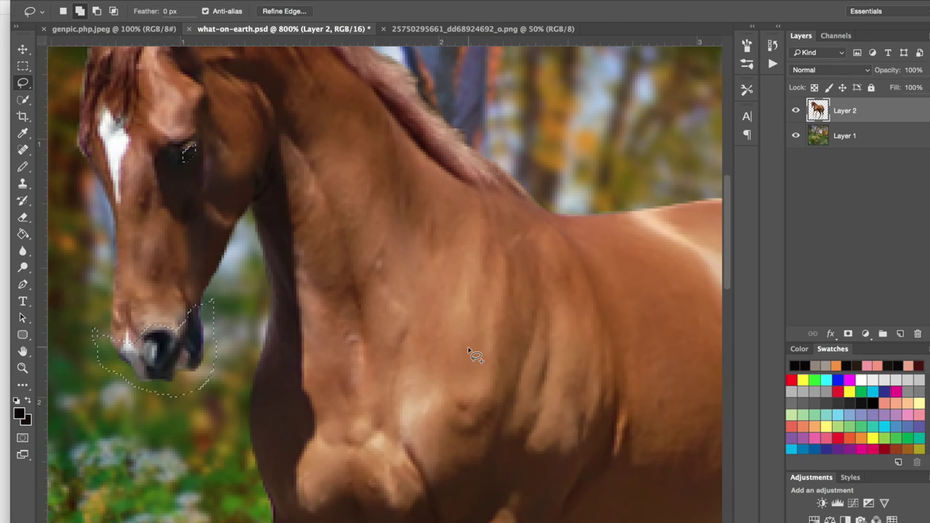
scroll(469, 352, down, 6)
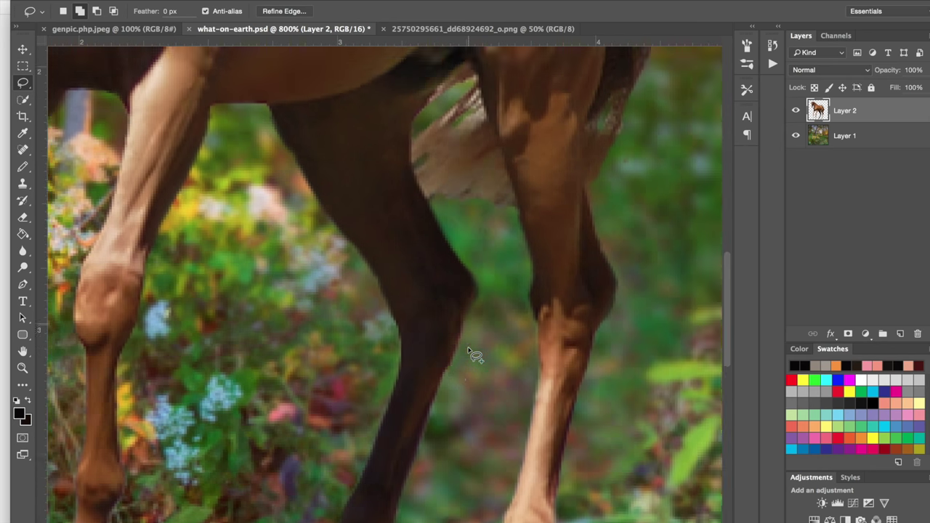
scroll(469, 352, up, 6)
scroll(468, 352, left, 3)
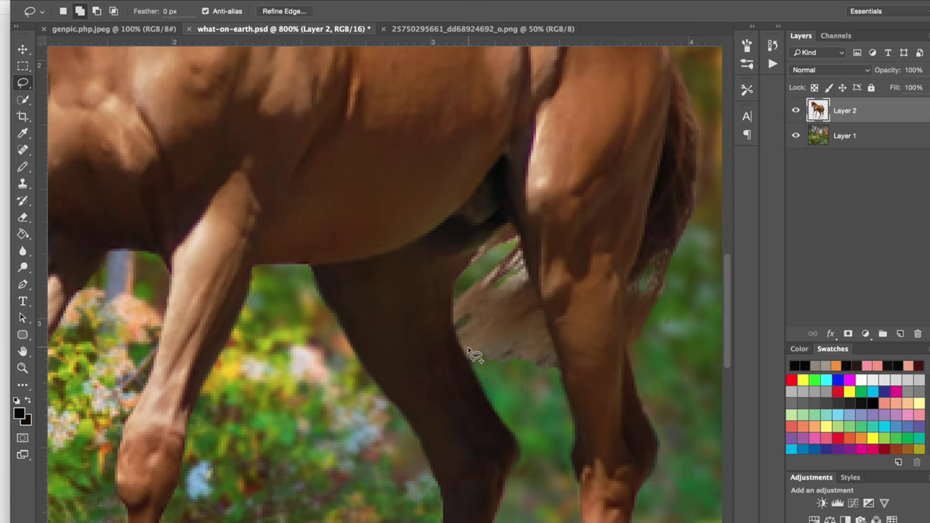
mouse_move(438, 233)
mouse_down()
mouse_move(469, 237)
mouse_move(498, 218)
mouse_move(497, 176)
mouse_move(440, 231)
mouse_up()
Add both front hooves with their white socks to the Lasso selection.
scroll(447, 227, down, 8)
scroll(447, 227, left, 3)
scroll(448, 231, up, 3)
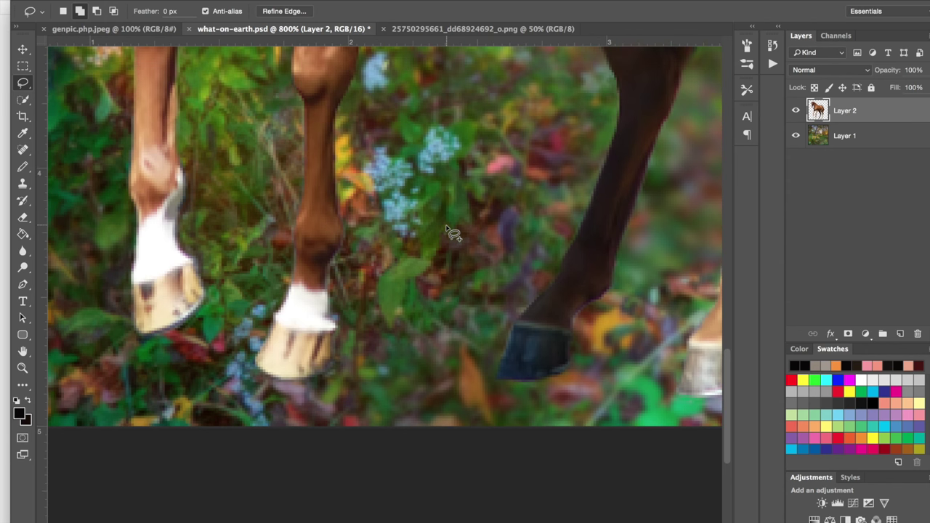
mouse_move(276, 323)
mouse_down()
mouse_move(304, 277)
mouse_move(325, 292)
mouse_move(342, 324)
mouse_move(329, 385)
mouse_move(258, 338)
mouse_move(297, 293)
mouse_up()
mouse_move(132, 219)
mouse_down()
mouse_move(174, 190)
mouse_move(191, 158)
mouse_move(229, 275)
mouse_move(206, 335)
mouse_move(134, 355)
mouse_move(115, 284)
mouse_move(120, 218)
mouse_up()
Add both hind hooves to the Lasso selection.
scroll(124, 225, right, 6)
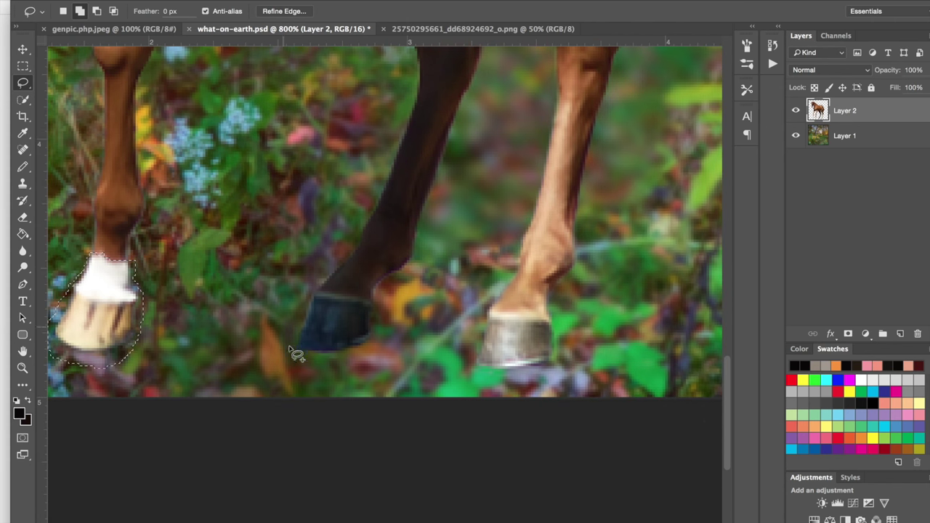
mouse_move(305, 297)
mouse_down()
mouse_move(381, 307)
mouse_move(377, 349)
mouse_move(339, 369)
mouse_move(284, 362)
mouse_move(304, 304)
mouse_up()
mouse_move(534, 325)
mouse_down()
mouse_move(563, 364)
mouse_move(514, 376)
mouse_move(463, 372)
mouse_move(472, 308)
mouse_up()
key(ctrl+minus)
key(ctrl+minus)
key(ctrl+minus)
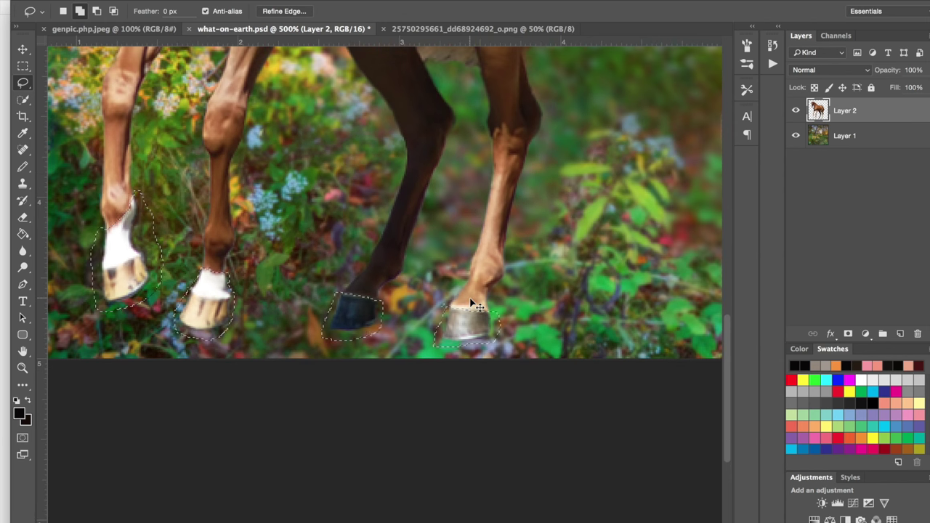
key(ctrl+minus)
key(ctrl+minus)
key(ctrl+minus)
key(ctrl+plus)
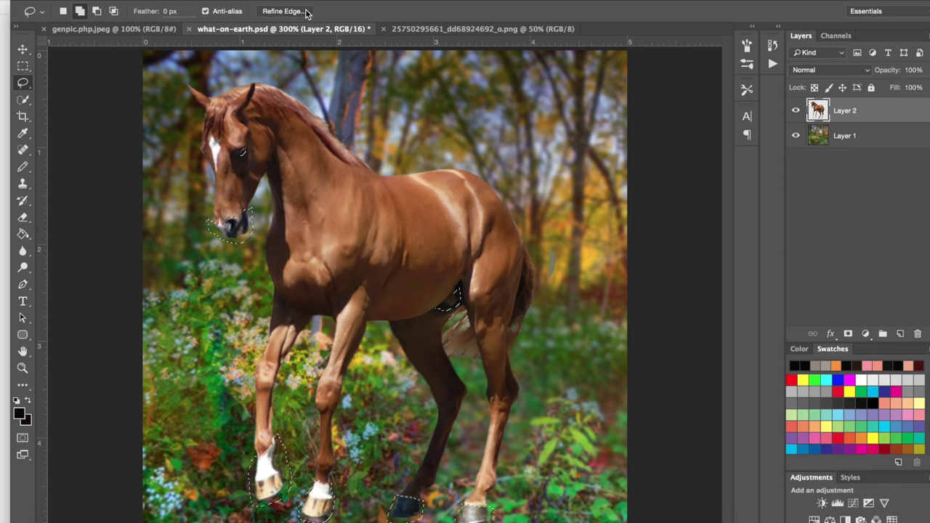
Feather the selection by 3.4 px with Refine Edge and invert it.
click(284, 11)
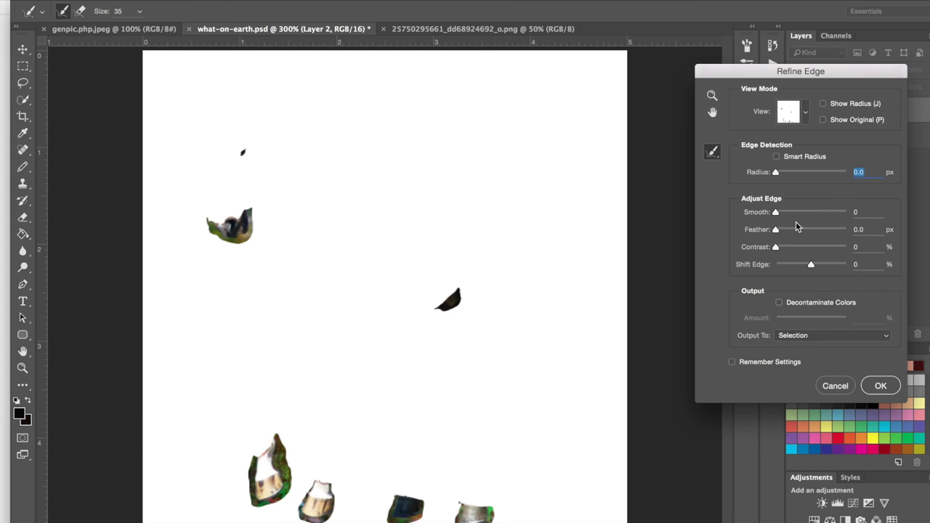
click(789, 231)
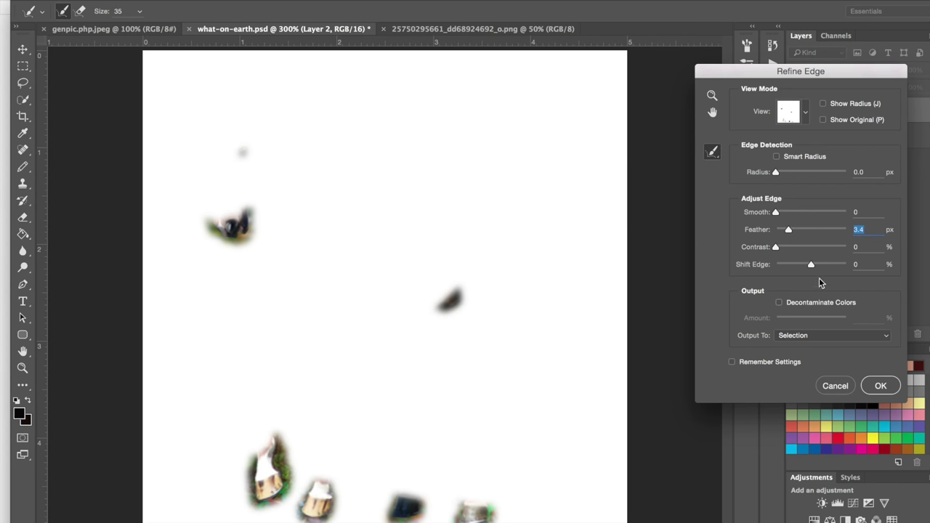
click(880, 385)
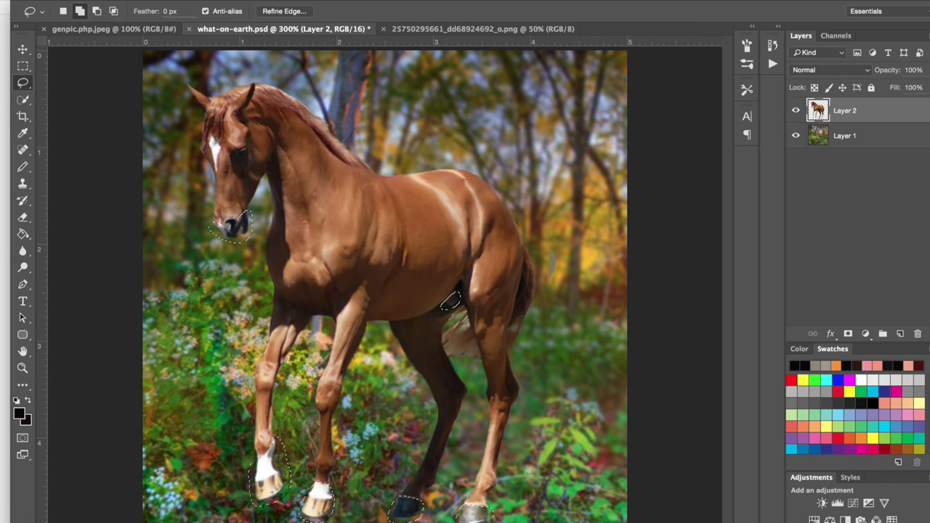
click(282, 0)
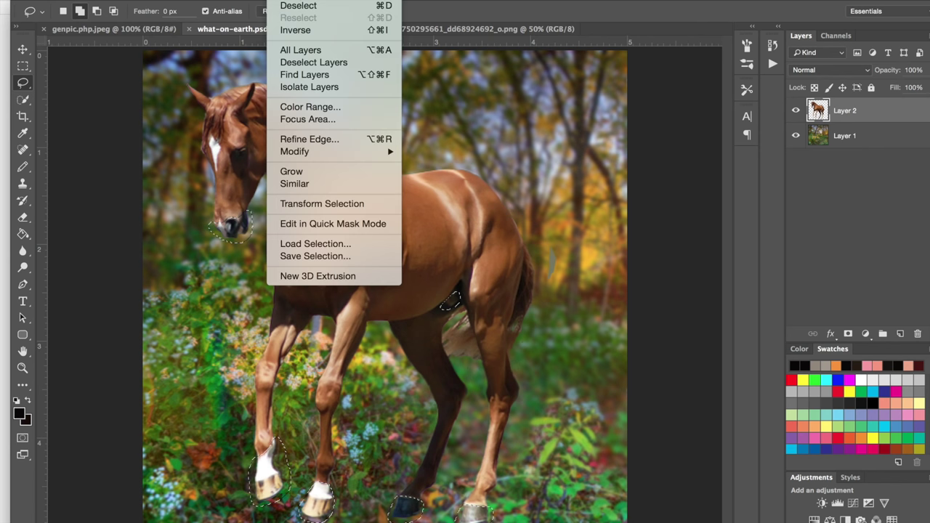
click(287, 32)
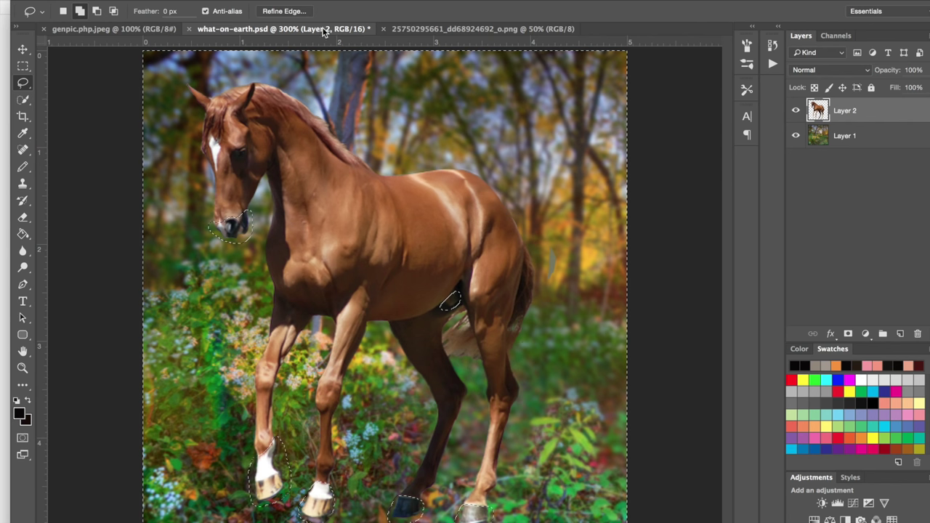
click(178, 1)
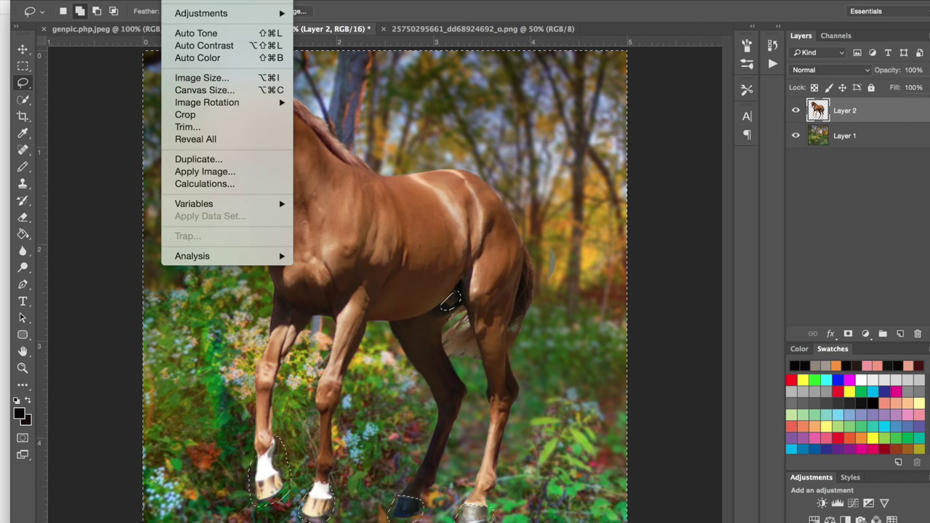
mouse_move(200, 12)
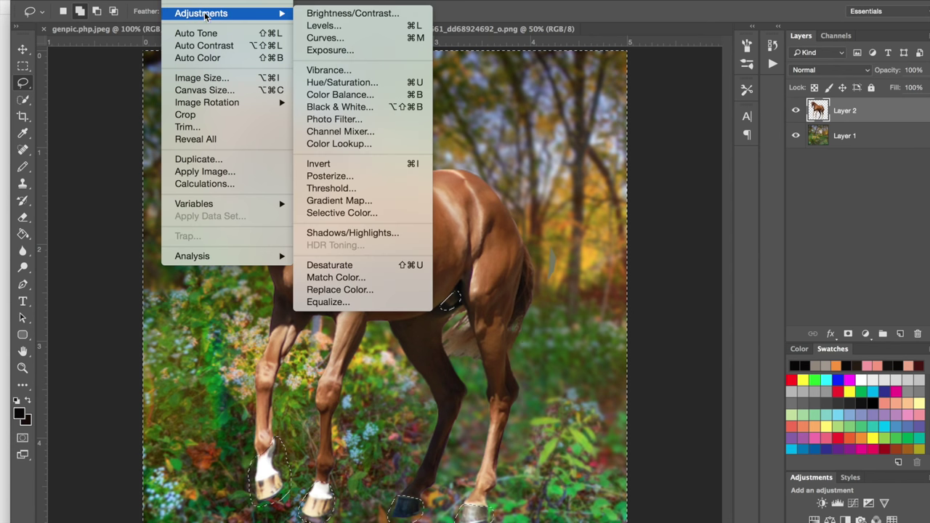
click(319, 11)
drag(754, 45, 774, 42)
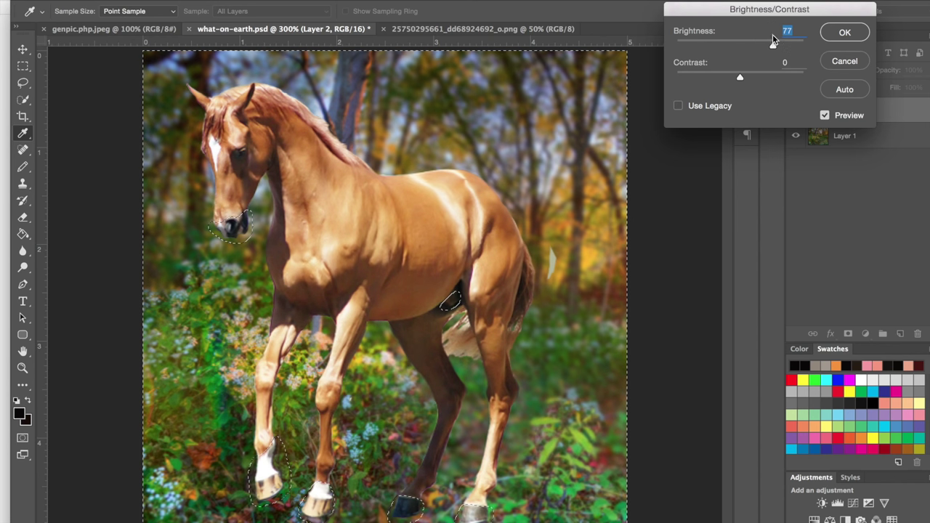
mouse_move(715, 72)
mouse_down()
mouse_move(699, 74)
mouse_move(728, 73)
mouse_up()
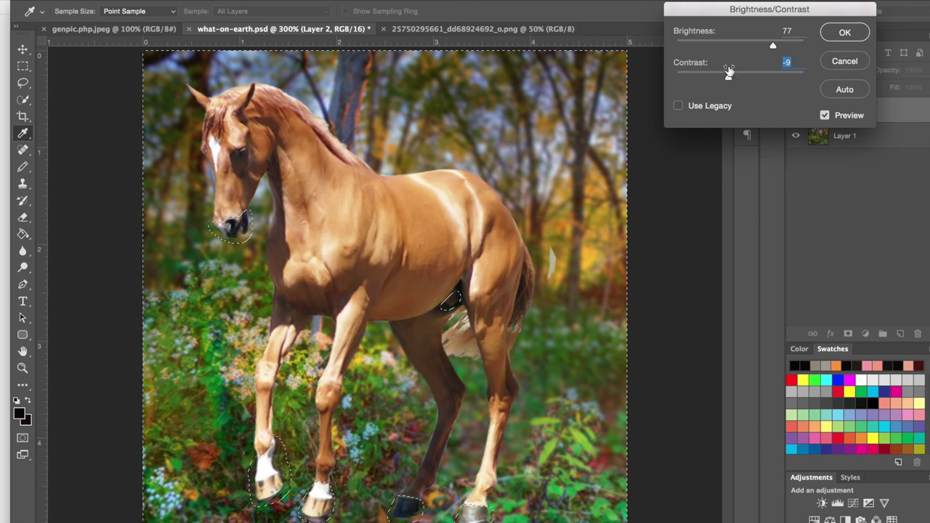
click(838, 62)
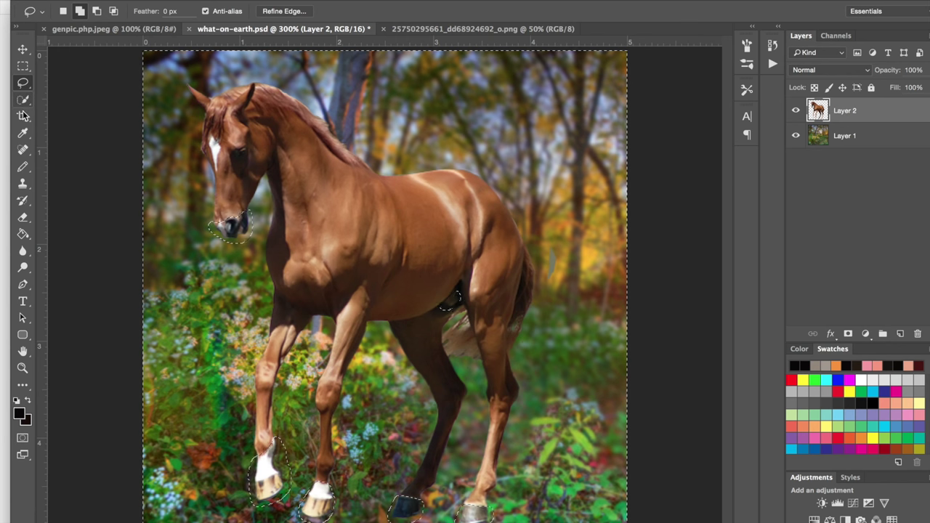
Subtract the horse's eye from the inverted selection with the Lasso.
click(192, 69)
key(super+plus)
key(super+plus)
key(super+plus)
scroll(193, 68, left, 5)
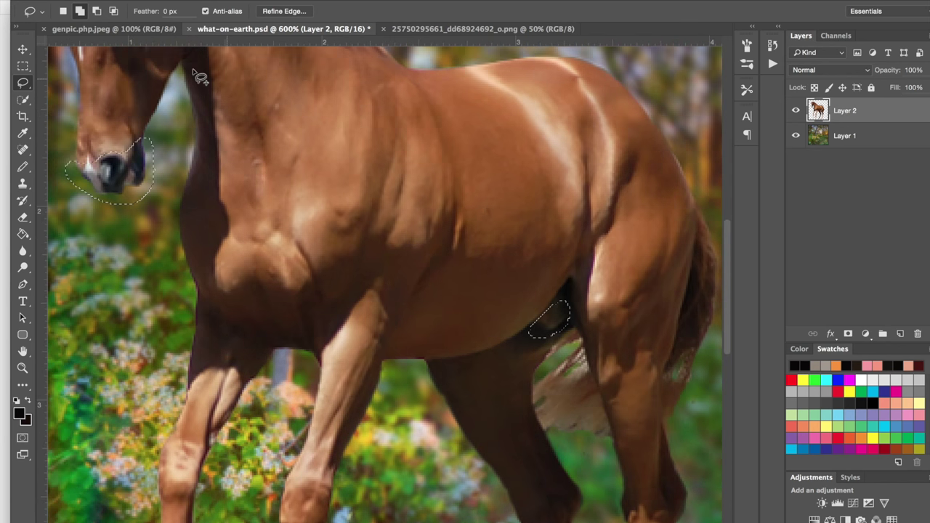
scroll(193, 68, up, 5)
click(96, 11)
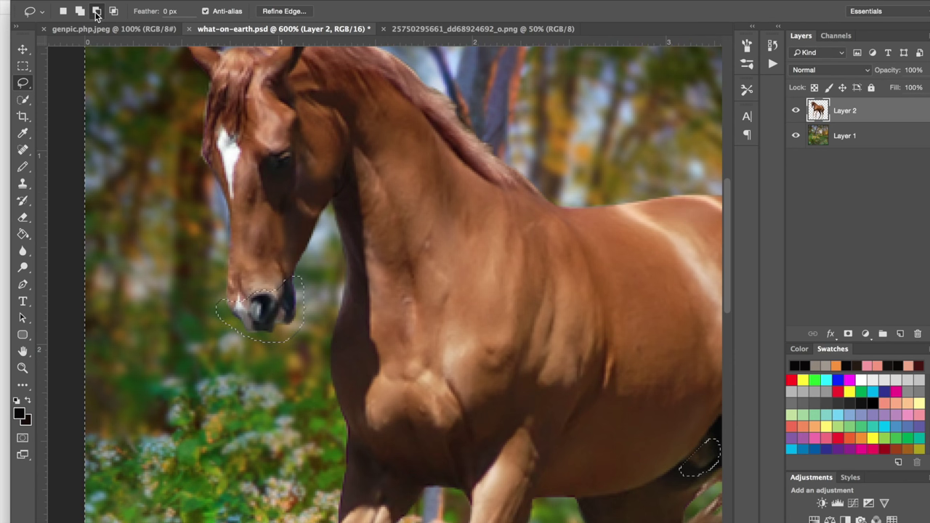
mouse_move(275, 172)
mouse_down()
mouse_move(291, 152)
mouse_move(282, 181)
mouse_up()
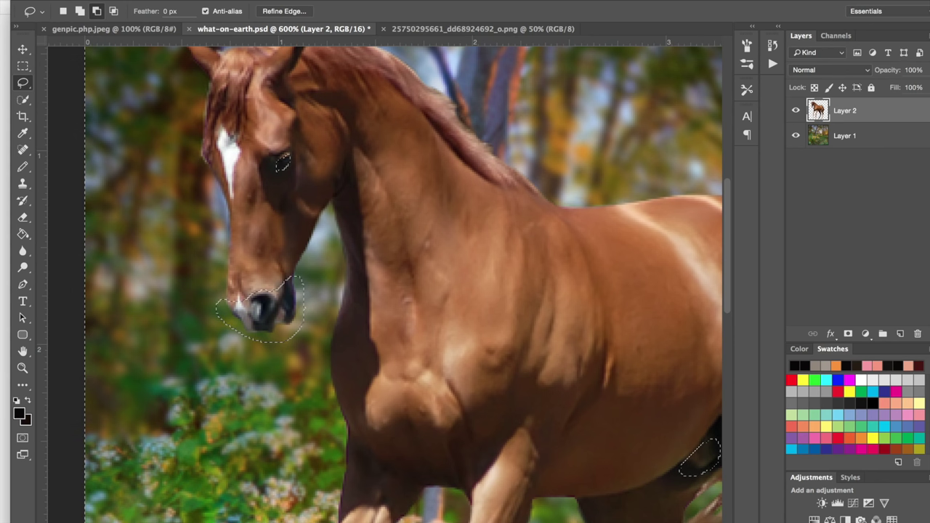
Apply Brightness/Contrast to the selected part of the horse layer with brightness 47 and contrast 10.
click(177, 0)
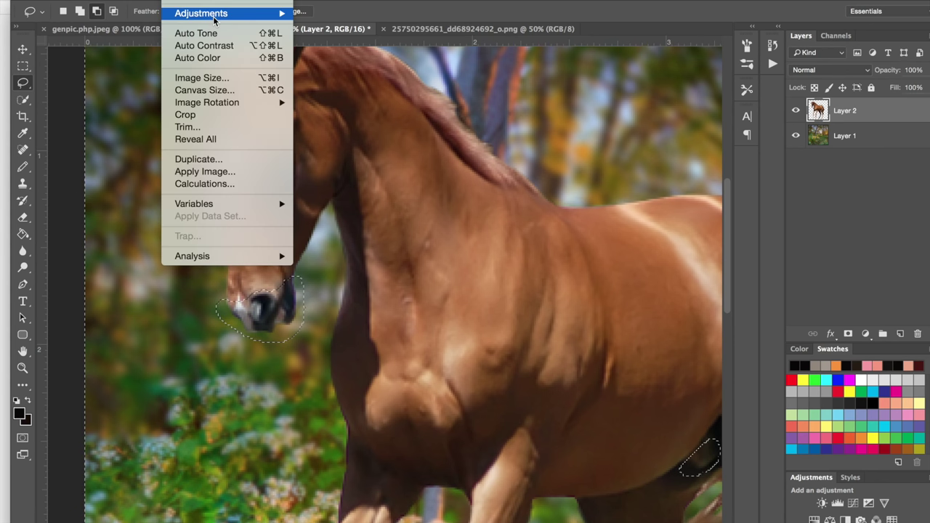
mouse_move(243, 13)
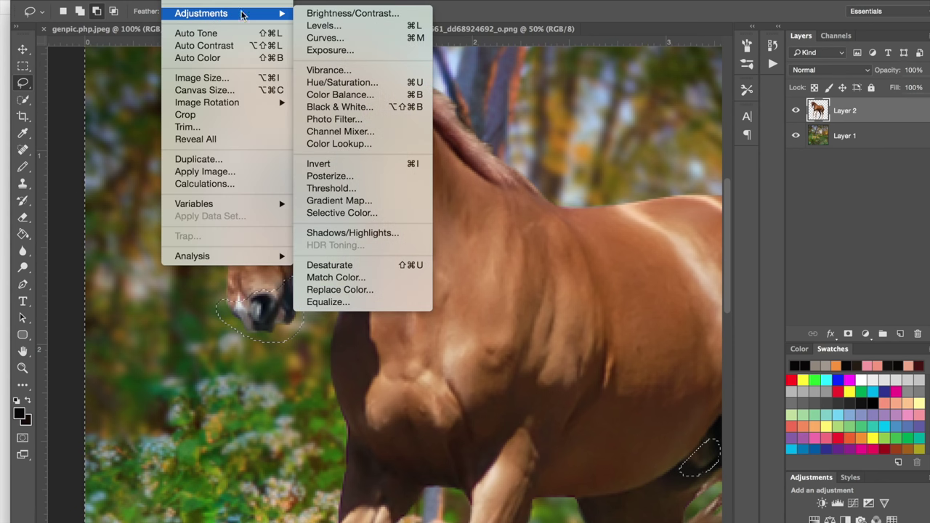
click(334, 14)
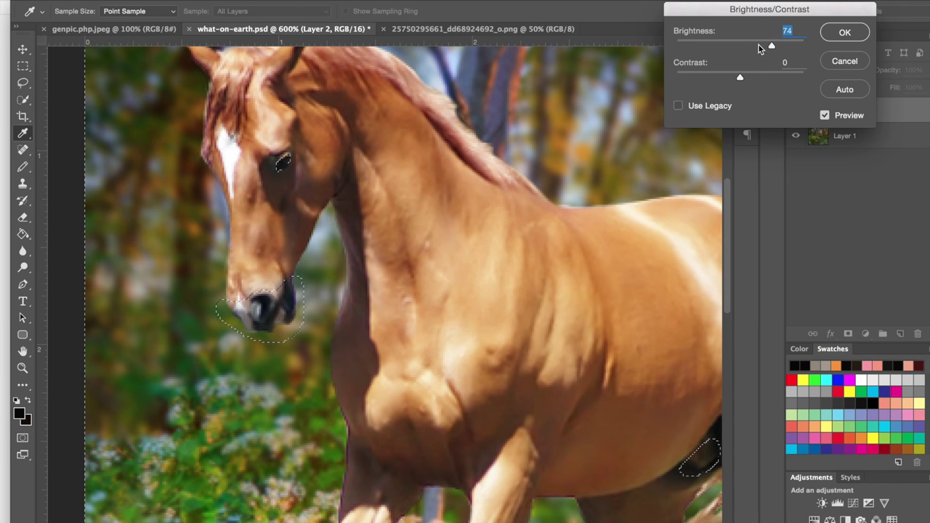
click(757, 45)
click(761, 45)
key(super+minus)
key(super+minus)
key(super+minus)
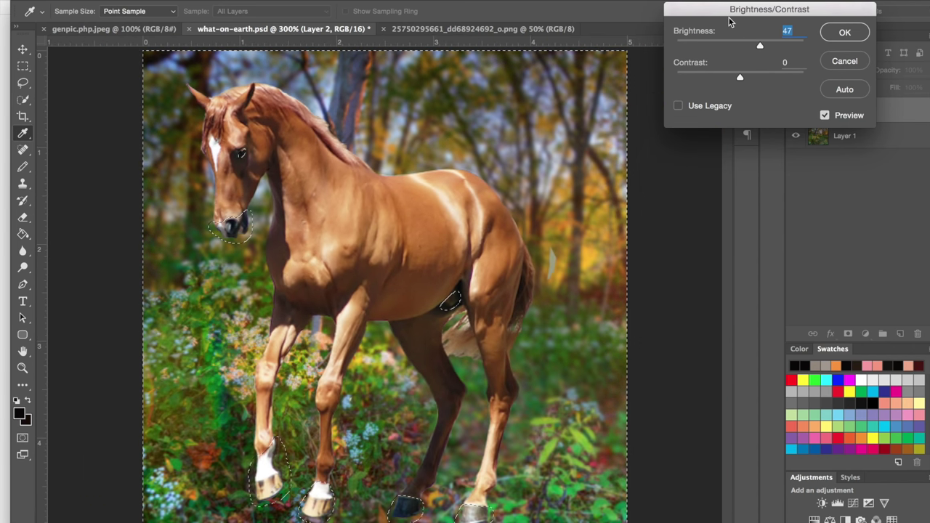
click(747, 77)
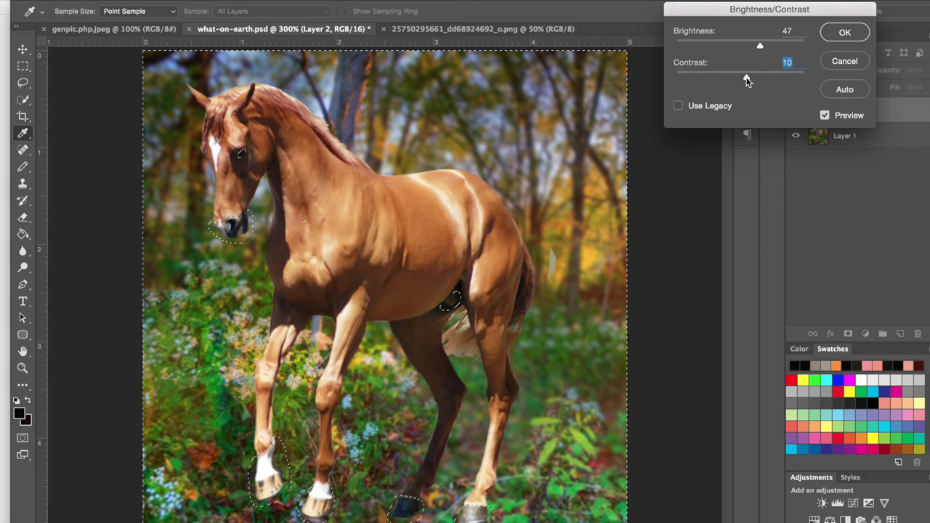
click(843, 34)
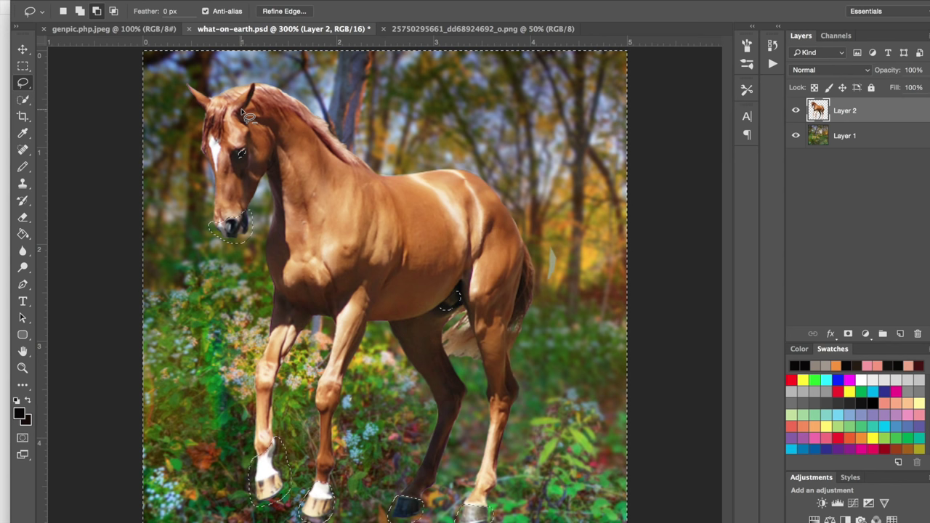
click(178, 1)
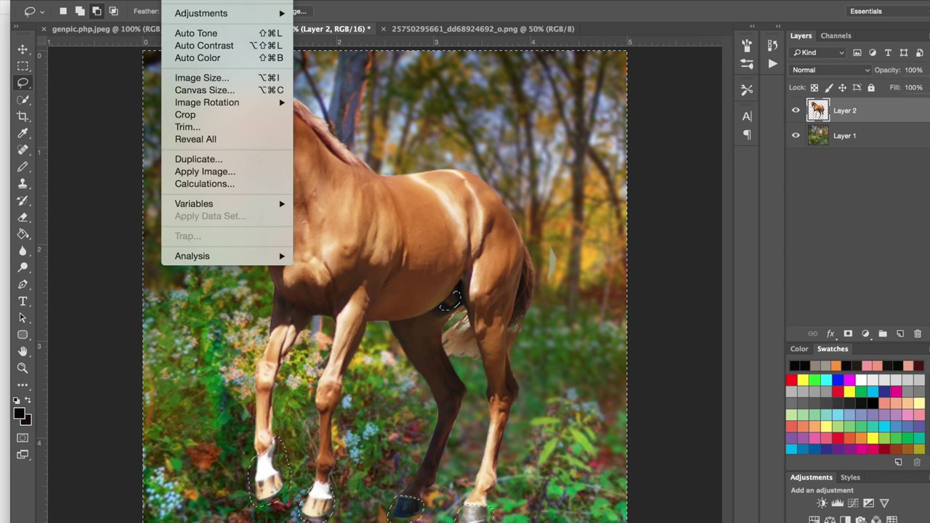
mouse_move(186, 12)
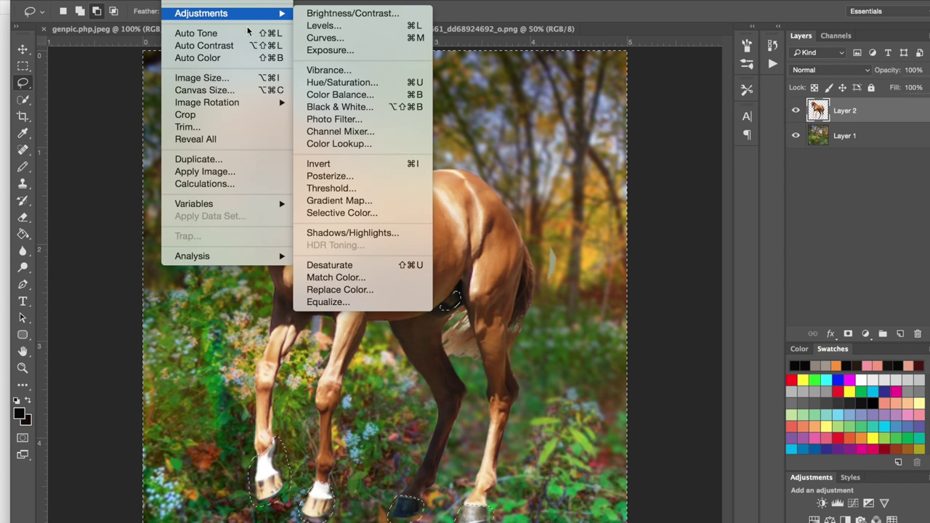
click(360, 71)
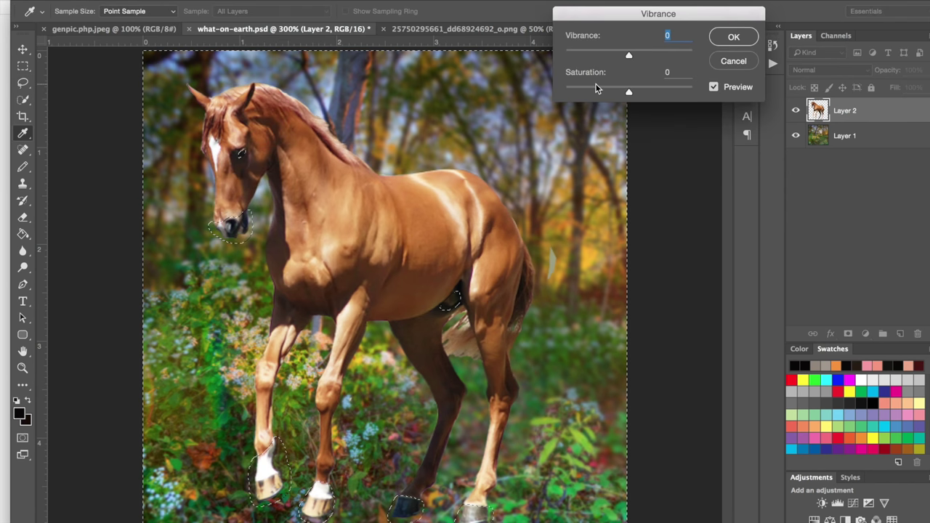
click(600, 93)
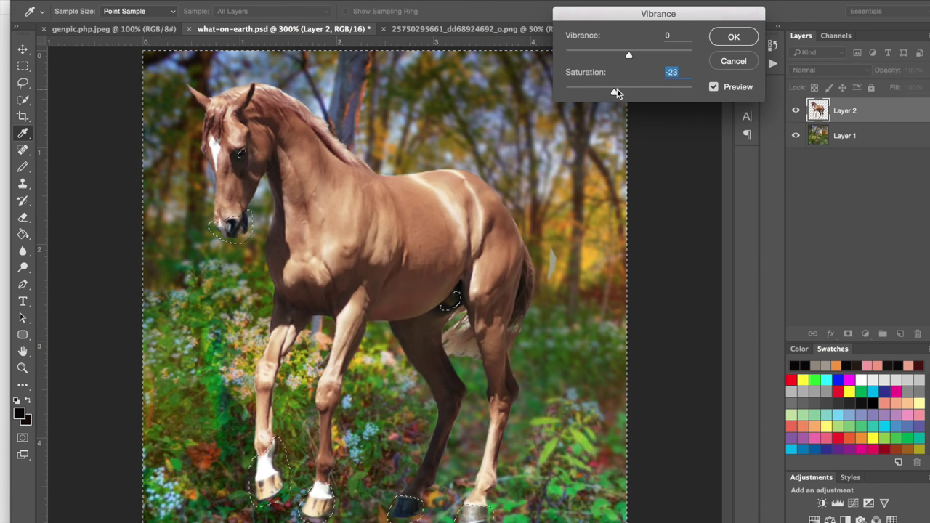
drag(617, 89, 618, 90)
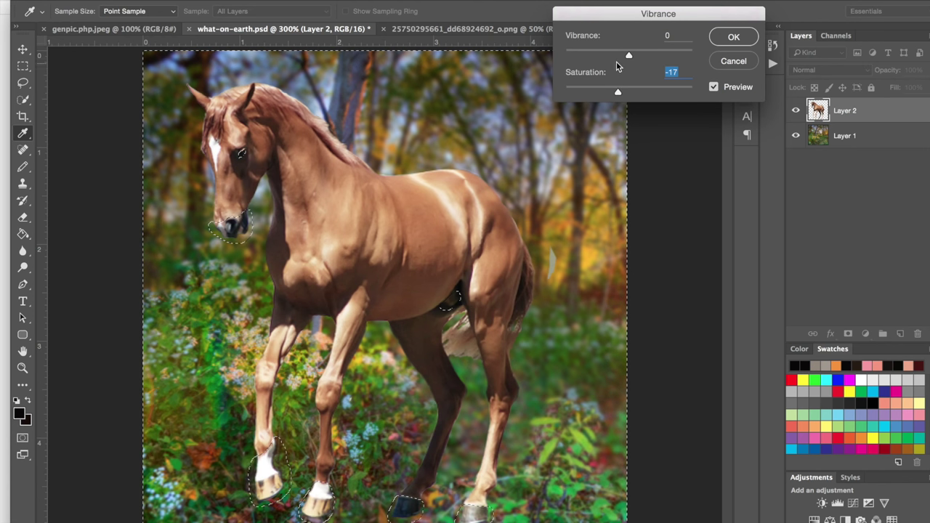
drag(622, 56, 666, 57)
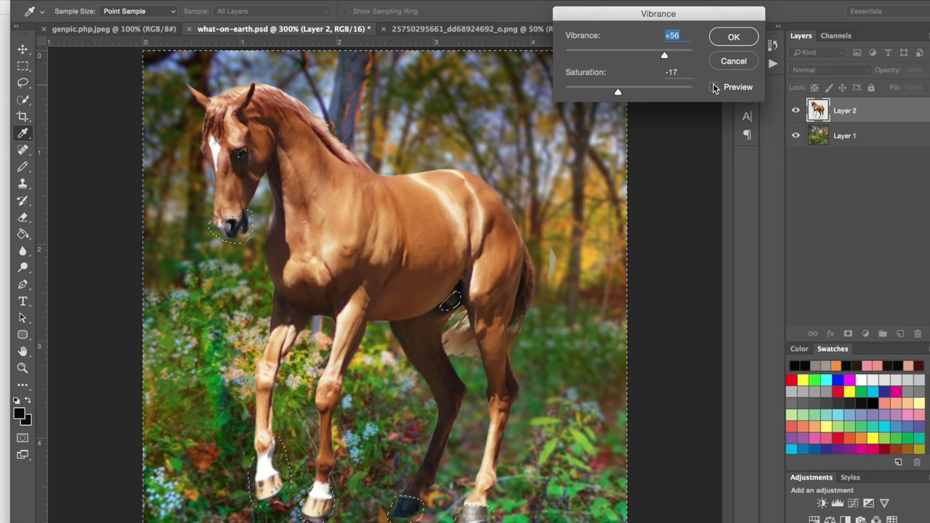
click(714, 87)
click(731, 58)
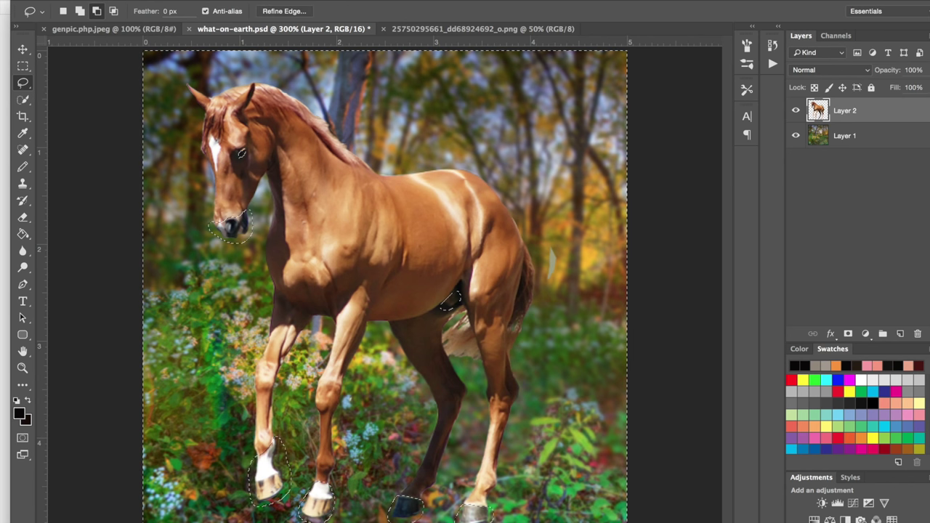
Start a Color Balance adjustment on the selected horse coat, set midtones yellow-blue to -39 and compare the preview on and off.
click(176, 0)
mouse_move(193, 14)
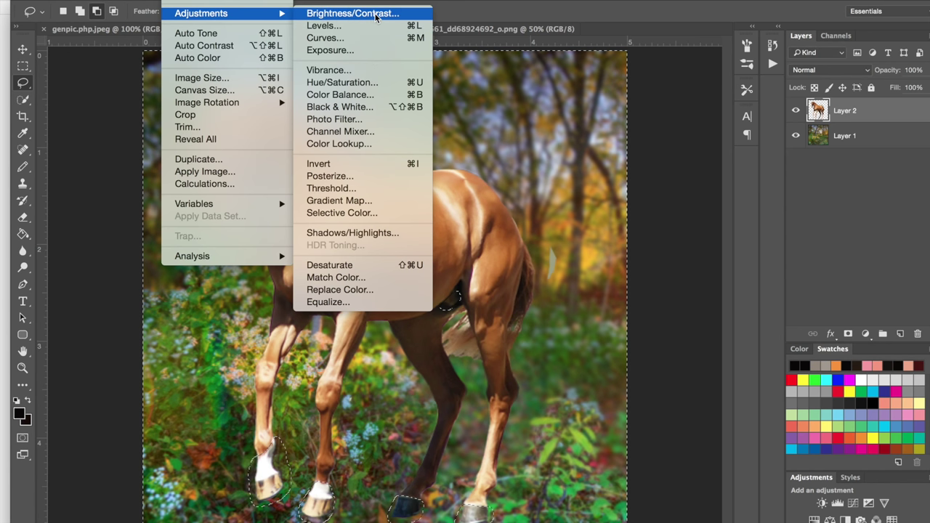
click(357, 97)
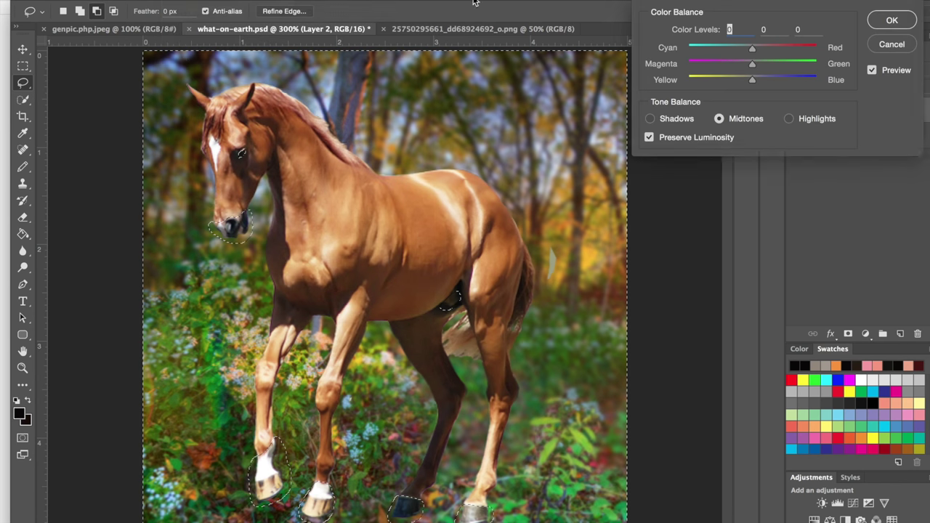
click(732, 80)
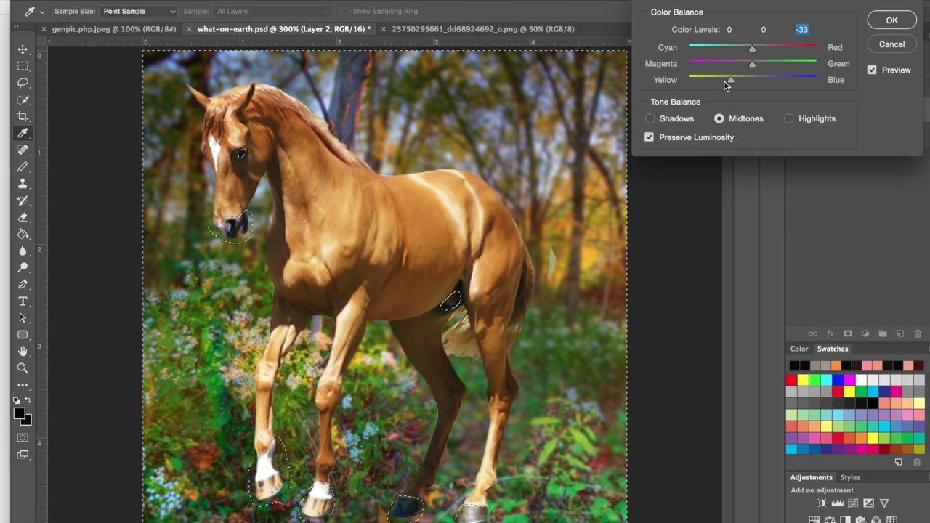
drag(729, 81, 727, 82)
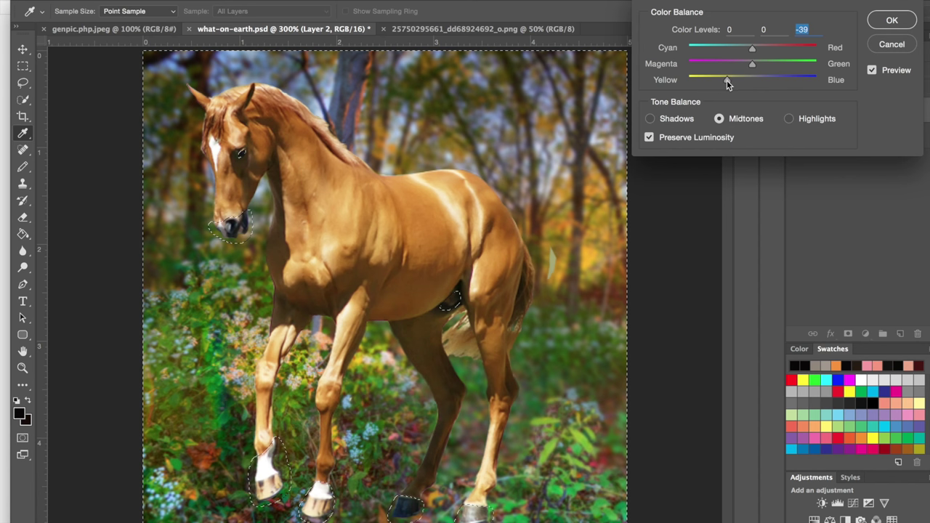
click(872, 71)
click(871, 72)
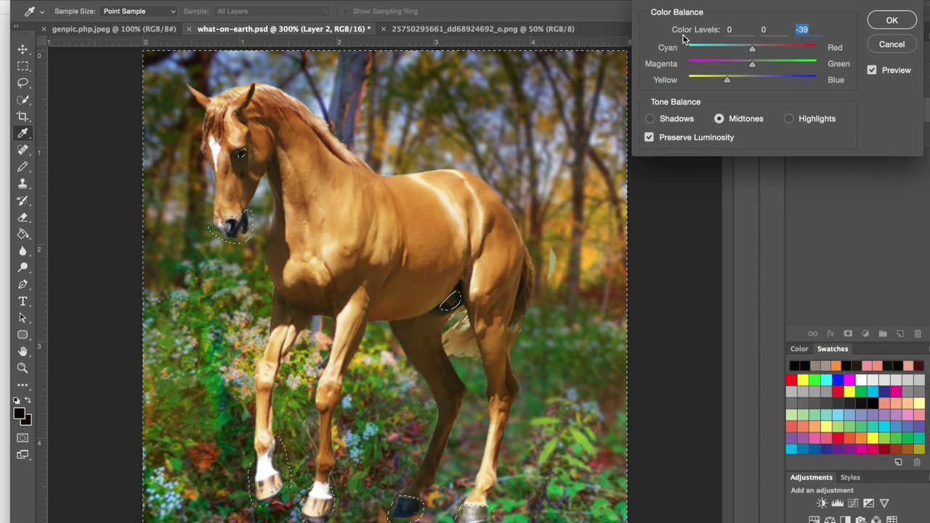
click(871, 70)
click(872, 70)
click(882, 72)
click(885, 71)
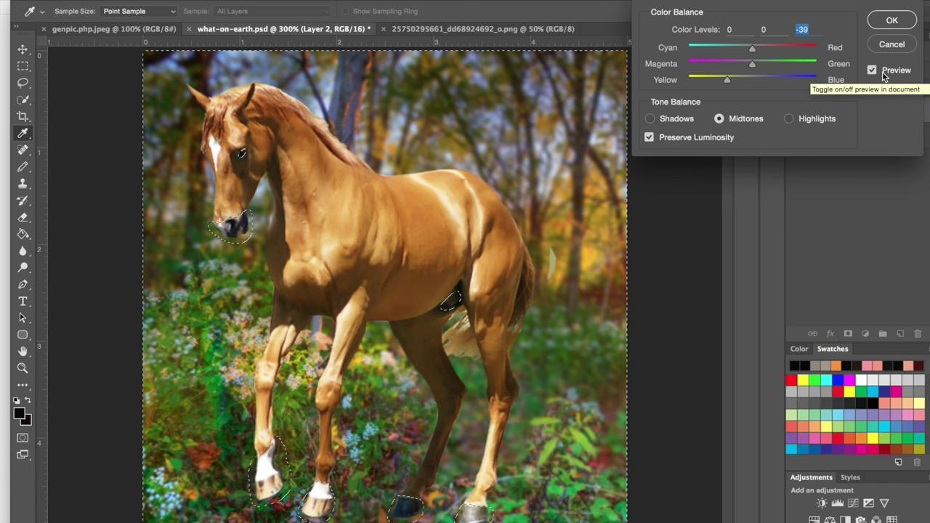
click(882, 72)
click(882, 72)
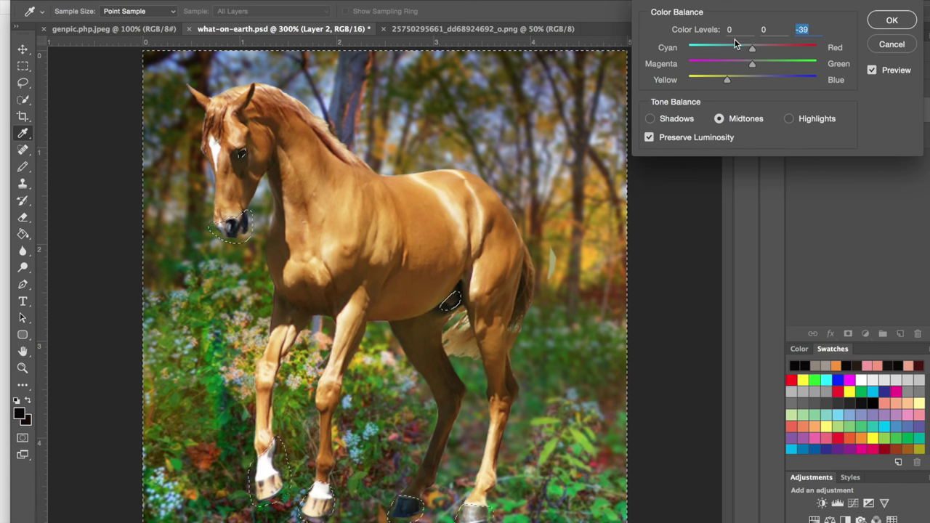
Set cyan-red to +11 and magenta-green to +4, apply the Color Balance adjustment and clear the selection.
drag(743, 48, 740, 49)
click(761, 63)
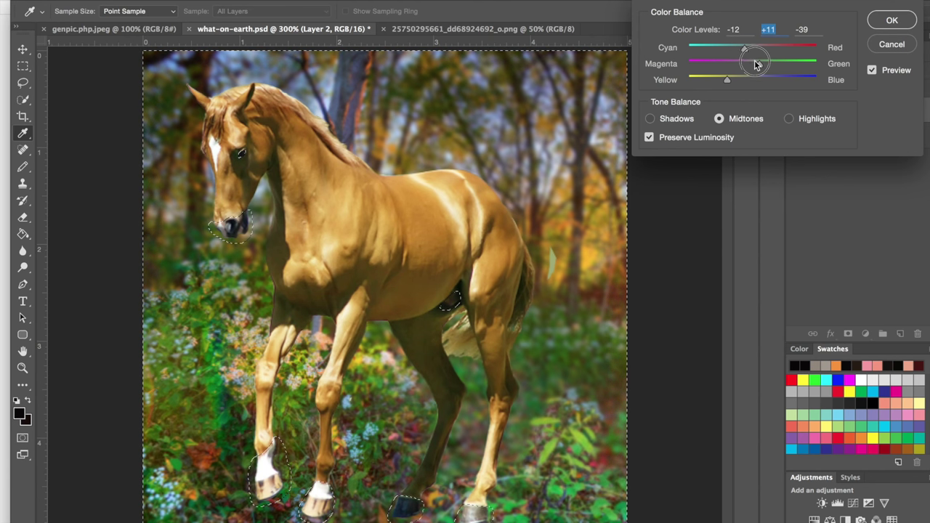
click(760, 48)
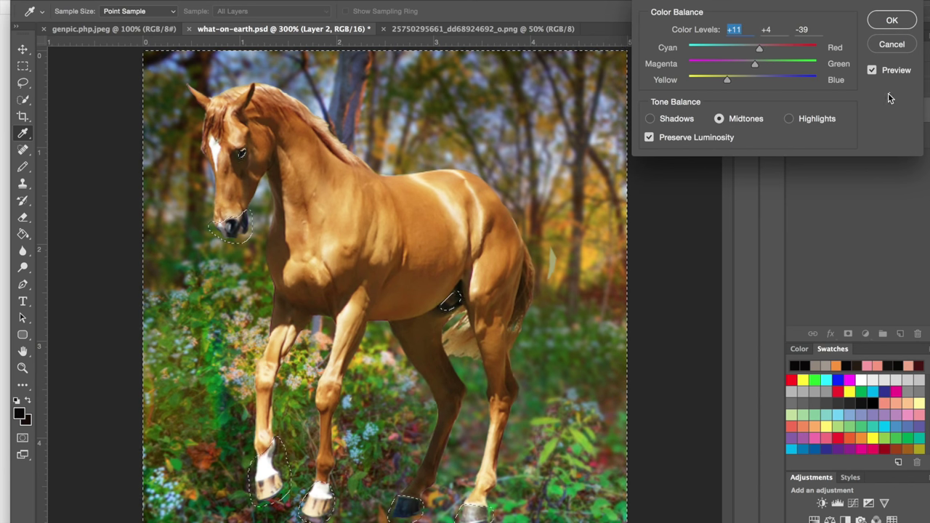
click(873, 71)
click(872, 71)
click(872, 71)
click(872, 70)
click(892, 21)
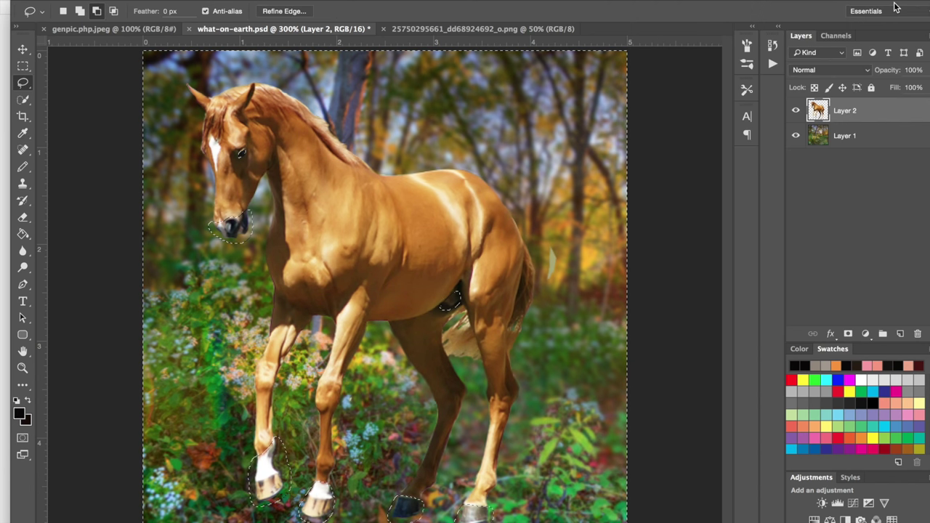
key(super+d)
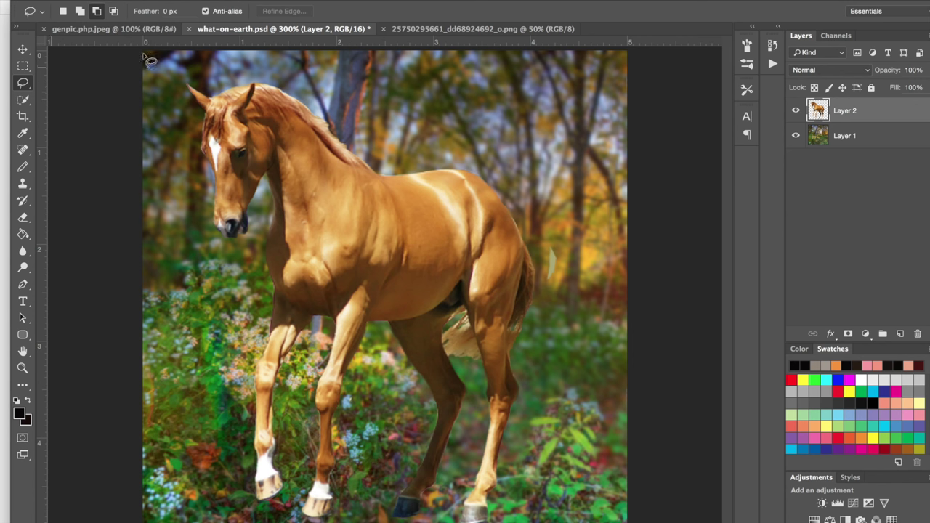
Select the forelock, mane and both visible parts of the tail with the Lasso in add-to-selection mode.
mouse_move(211, 94)
mouse_down()
mouse_move(200, 157)
mouse_move(212, 124)
mouse_move(219, 143)
mouse_move(227, 109)
mouse_move(255, 83)
mouse_move(265, 103)
mouse_move(299, 114)
mouse_move(362, 171)
mouse_move(308, 91)
mouse_move(259, 67)
mouse_move(231, 68)
mouse_move(210, 99)
mouse_up()
key(super+d)
click(80, 11)
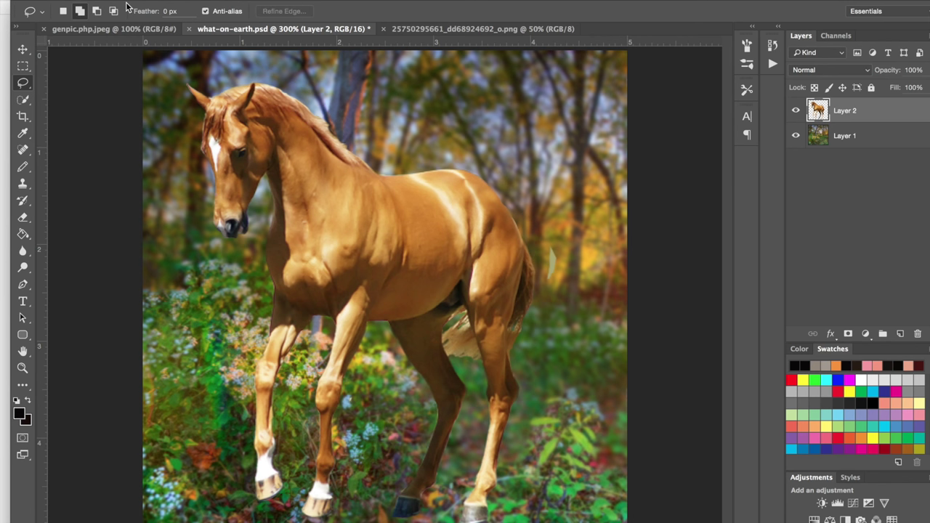
mouse_move(208, 107)
mouse_down()
mouse_move(207, 154)
mouse_move(198, 128)
mouse_up()
key(super+d)
mouse_move(202, 109)
mouse_down()
mouse_move(199, 151)
mouse_move(212, 127)
mouse_move(221, 139)
mouse_move(225, 117)
mouse_move(253, 87)
mouse_move(255, 104)
mouse_move(305, 119)
mouse_move(356, 165)
mouse_move(317, 92)
mouse_move(280, 69)
mouse_move(230, 68)
mouse_move(222, 102)
mouse_up()
mouse_move(524, 237)
mouse_down()
mouse_move(526, 280)
mouse_move(506, 317)
mouse_move(513, 364)
mouse_move(536, 327)
mouse_move(543, 266)
mouse_move(524, 237)
mouse_up()
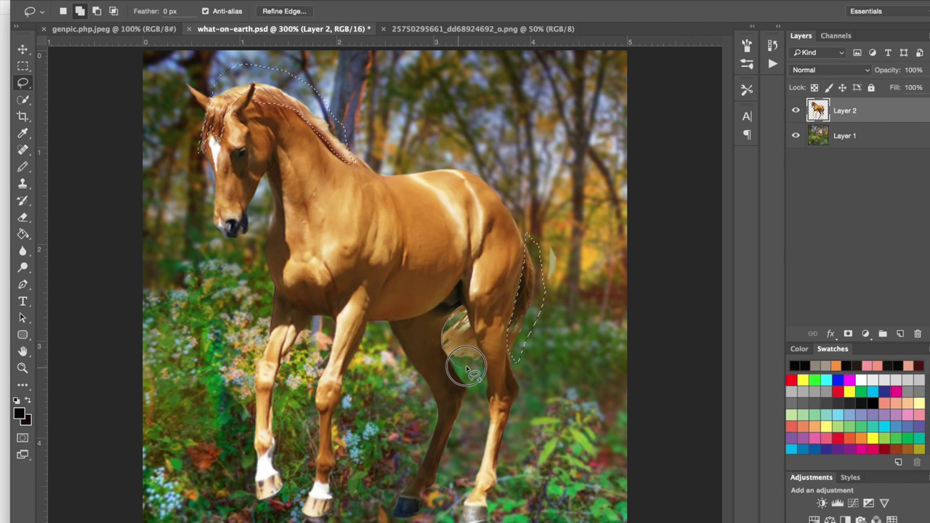
drag(471, 327, 464, 306)
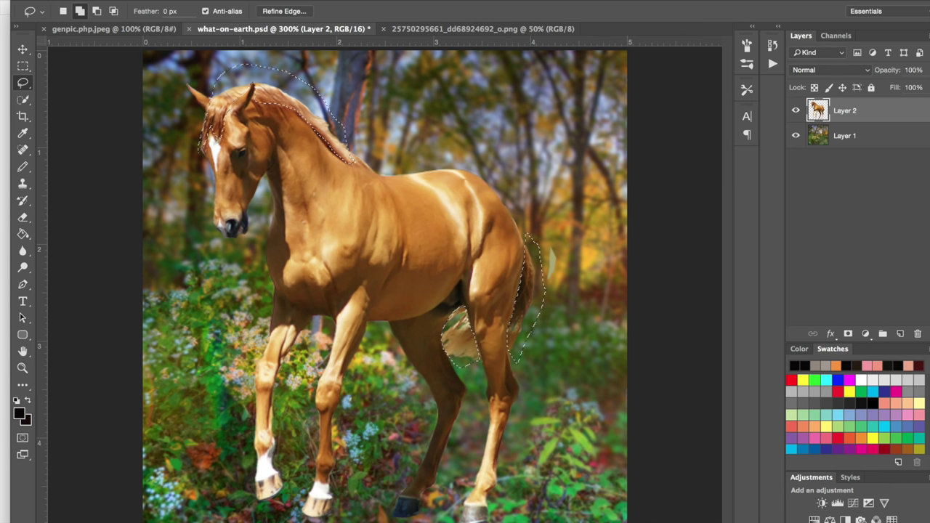
Apply Brightness/Contrast to the selected mane and tail with brightness 67 and contrast -50.
click(179, 1)
mouse_move(207, 14)
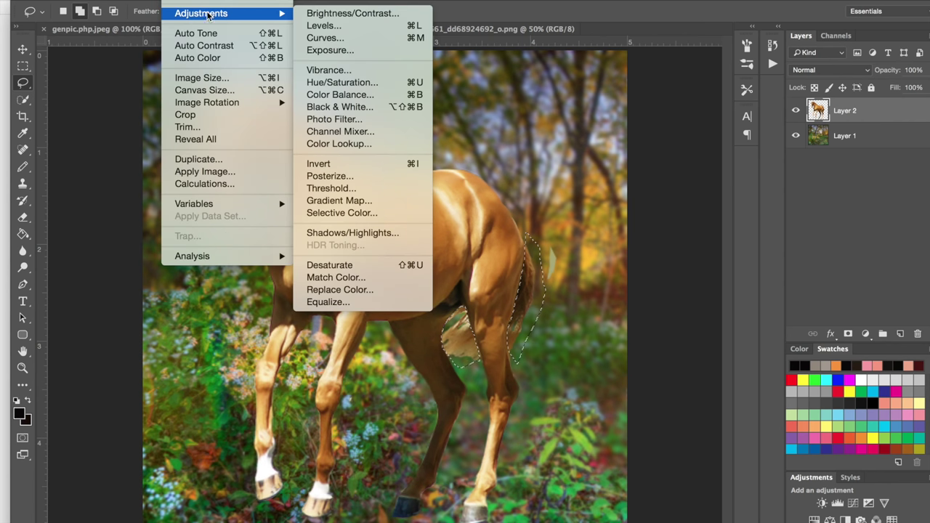
click(320, 13)
drag(741, 46, 769, 46)
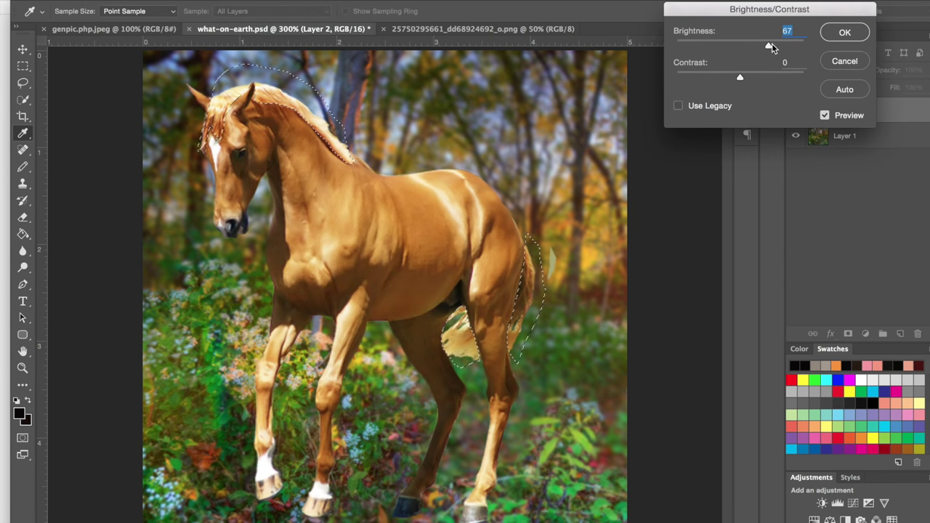
drag(739, 77, 656, 75)
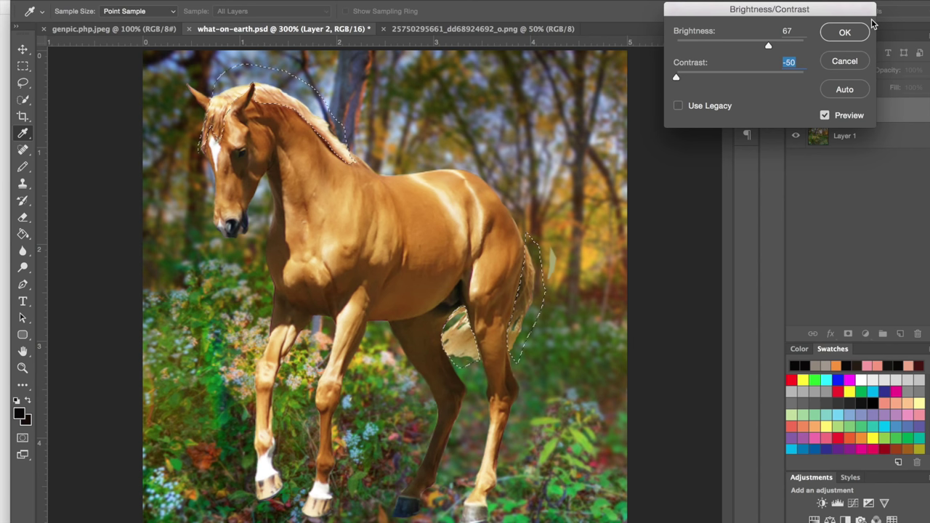
click(843, 32)
click(178, 2)
mouse_move(218, 13)
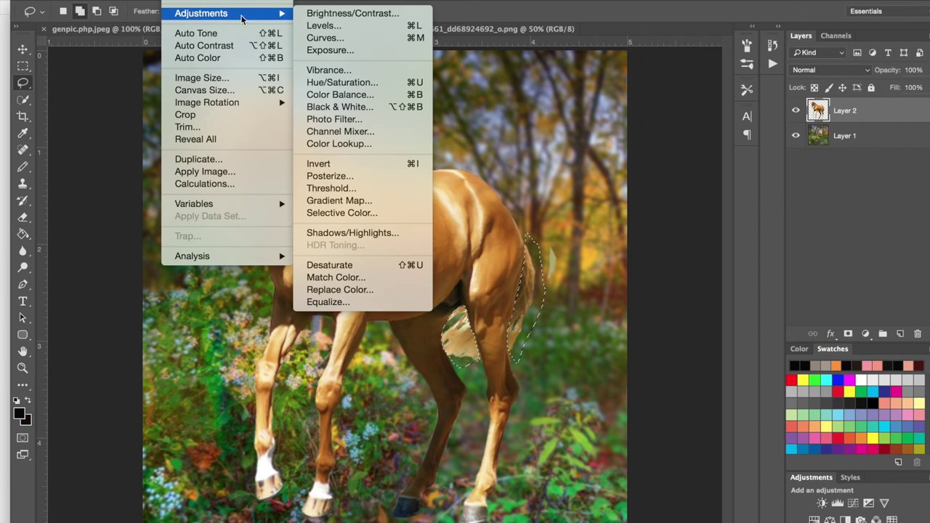
click(362, 85)
mouse_move(465, 102)
mouse_down()
mouse_move(615, 22)
mouse_move(717, 56)
mouse_up()
click(814, 105)
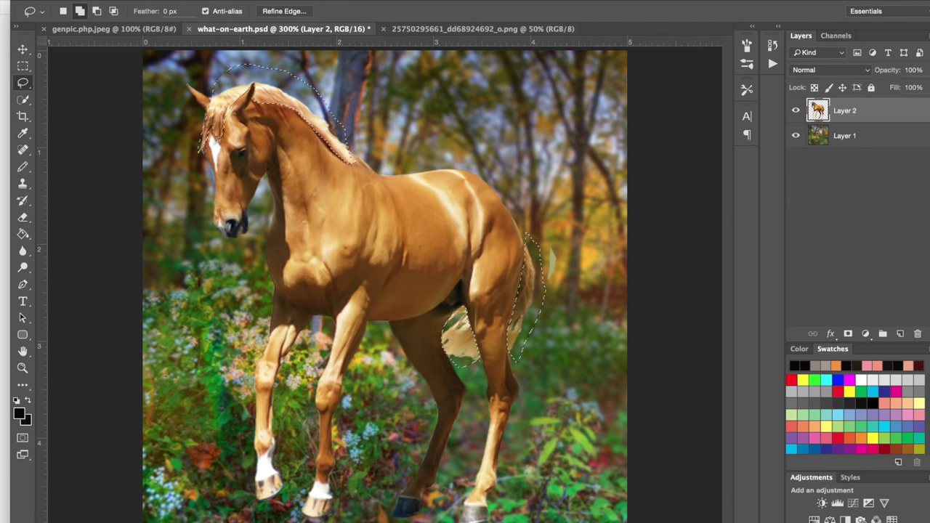
click(178, 1)
mouse_move(204, 13)
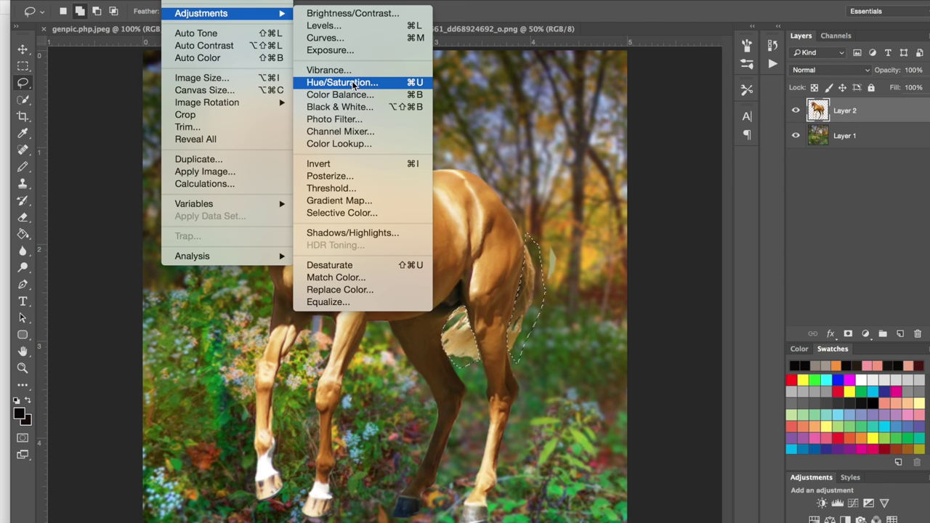
click(354, 85)
click(820, 106)
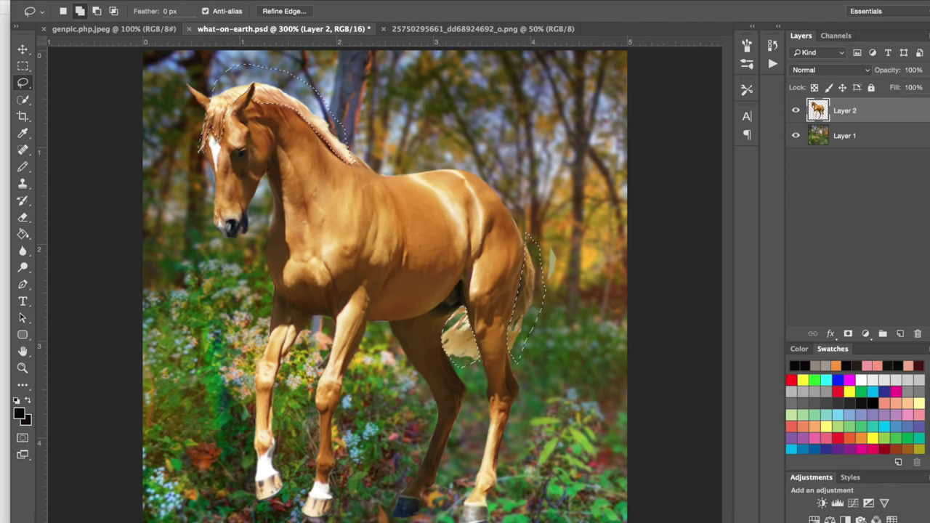
Apply a Vibrance adjustment with reduced saturation and vibrance +80 to the selected mane and tail, and clear the selection.
click(178, 2)
mouse_move(204, 14)
click(399, 74)
drag(631, 26, 699, 17)
drag(696, 86, 667, 86)
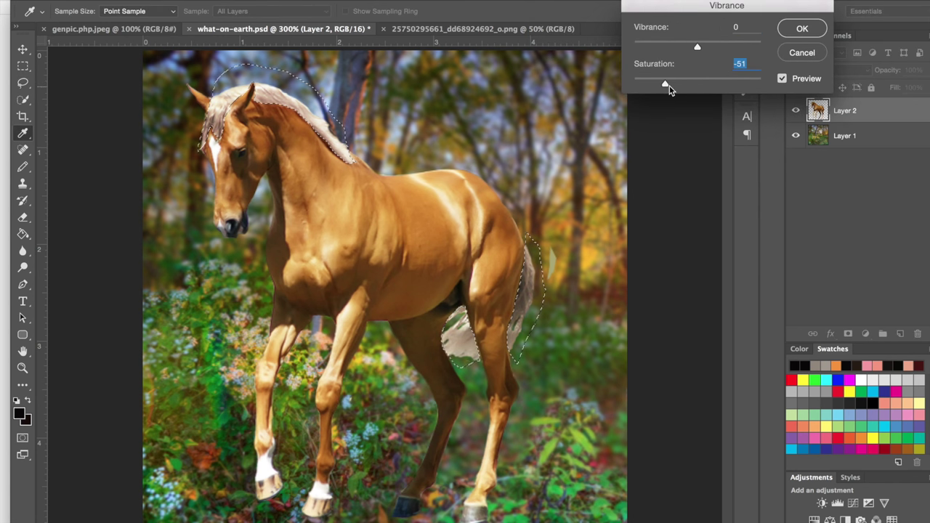
click(712, 47)
drag(712, 48, 749, 47)
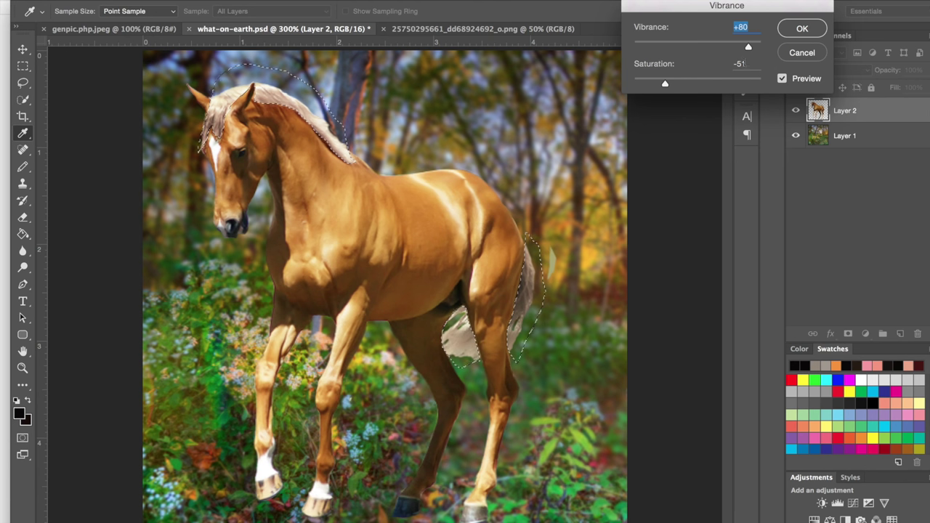
click(672, 85)
click(799, 29)
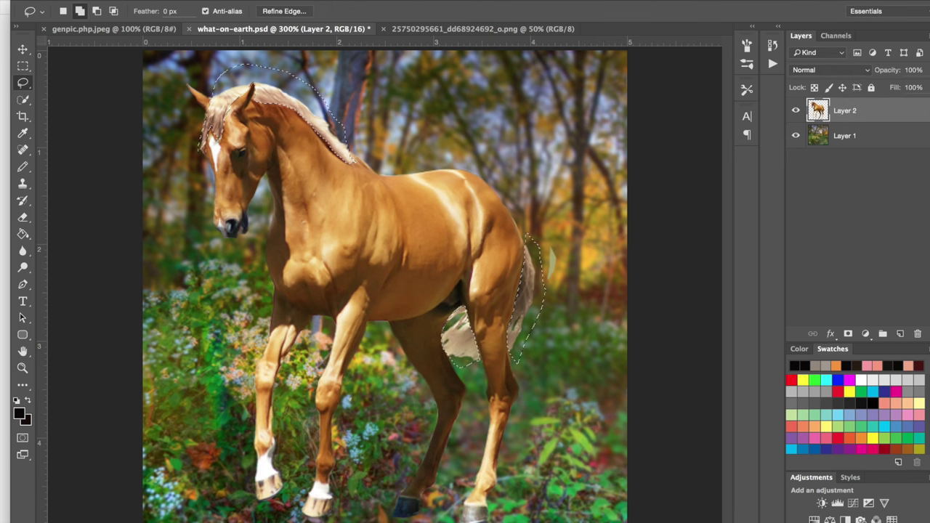
key(ctrl+d)
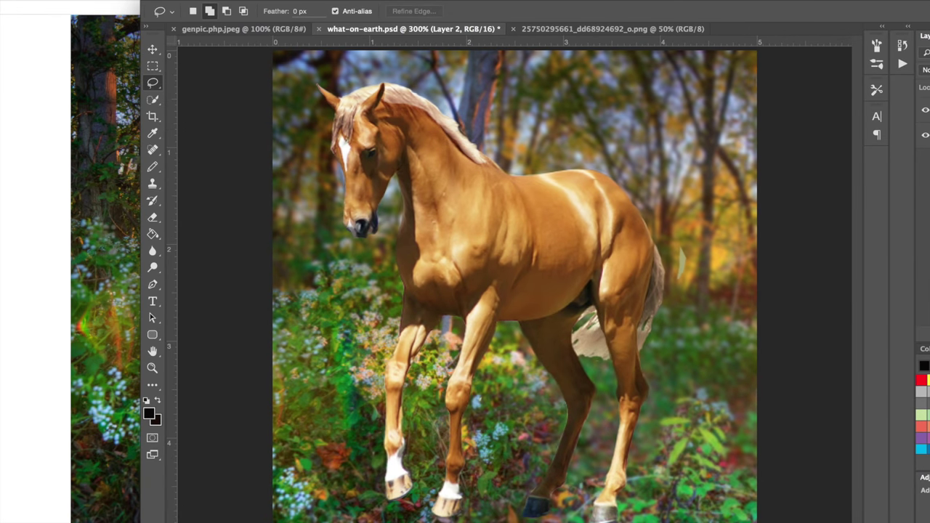
Switch to the browser, view the original Flickr horse photo and move its window aside to uncover the DeviantArt background page.
click(101, 115)
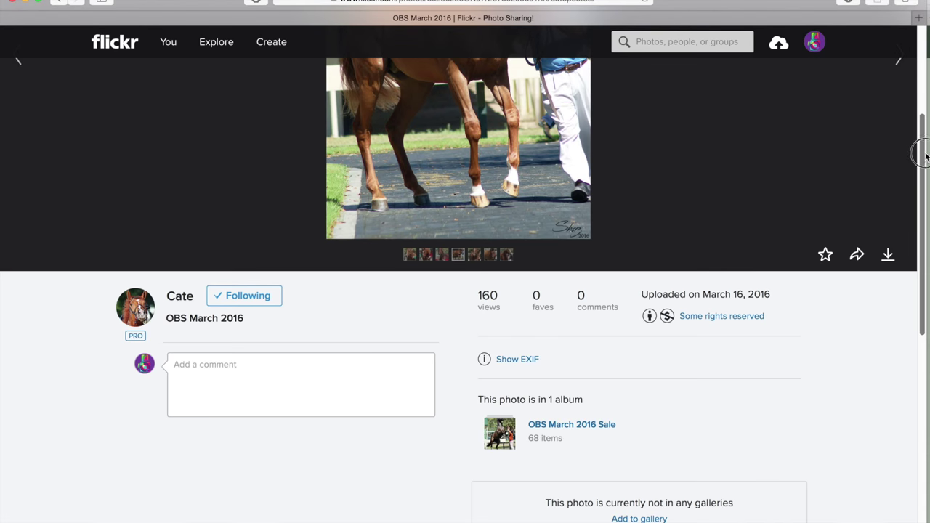
scroll(922, 130, up, 5)
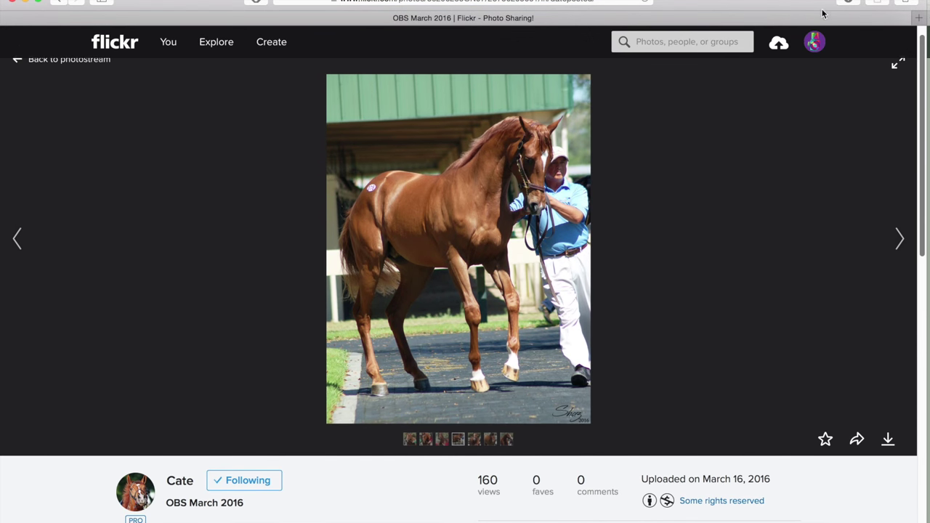
drag(919, 2, 628, 3)
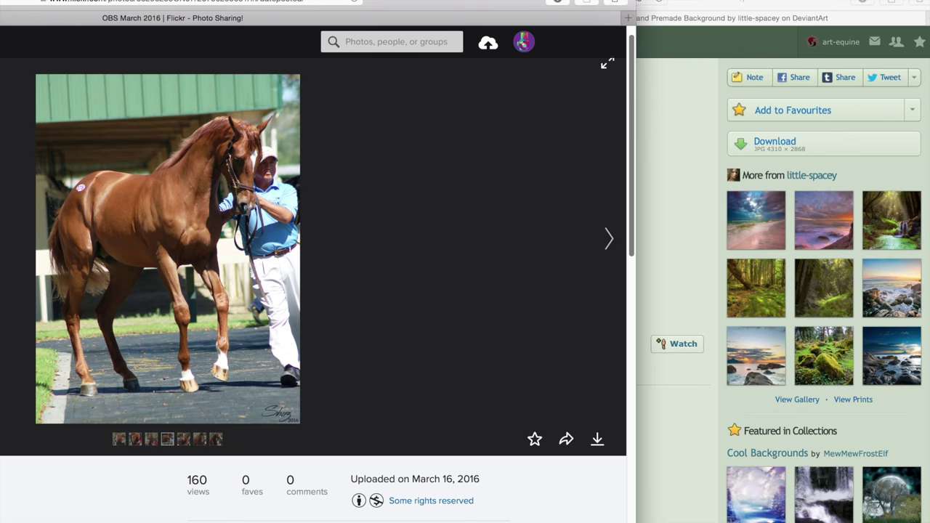
Bring the what-on-earth.psd window back beside the Flickr photo and compare the recoloured horse with the original.
drag(742, 0, 850, 92)
click(148, 92)
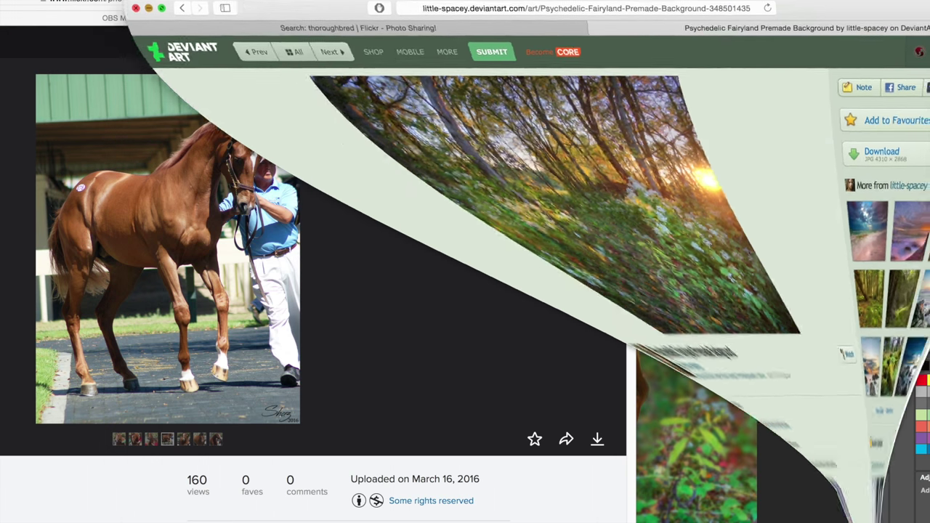
click(677, 22)
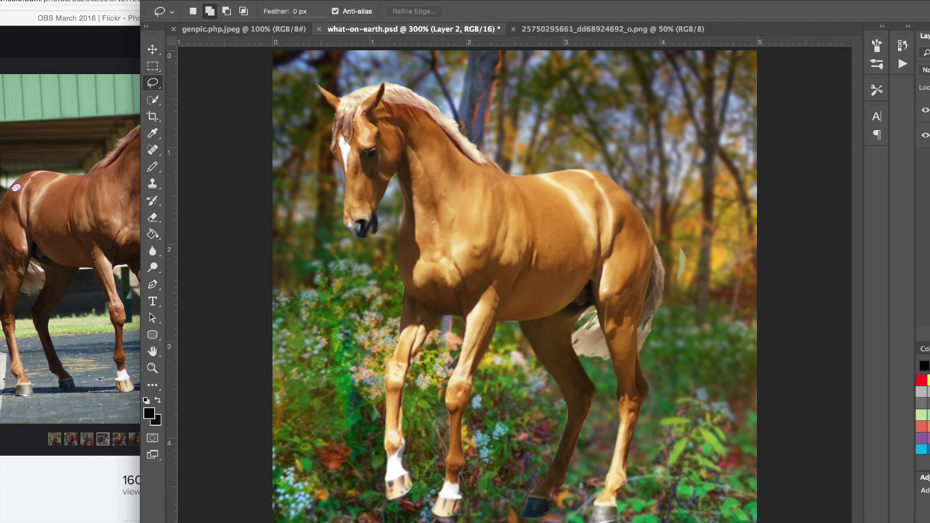
drag(352, 4, 498, 5)
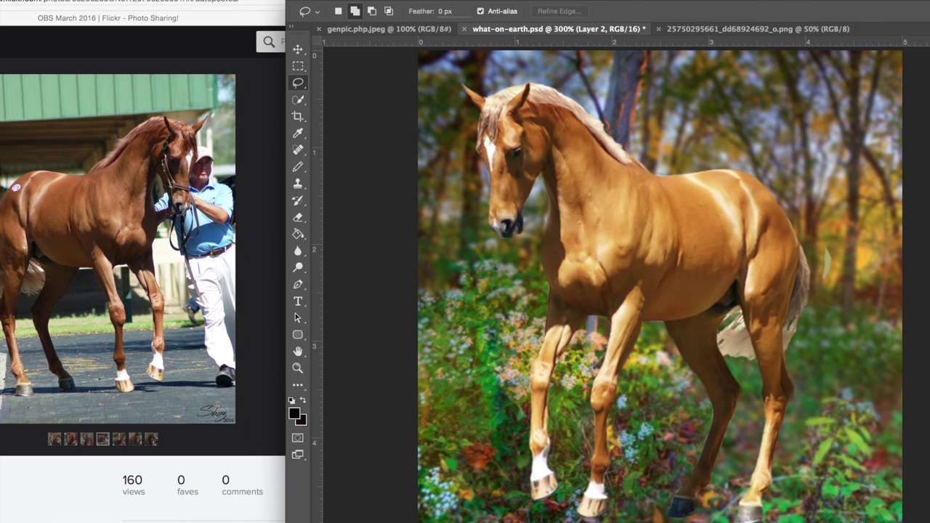
drag(548, 3, 306, 2)
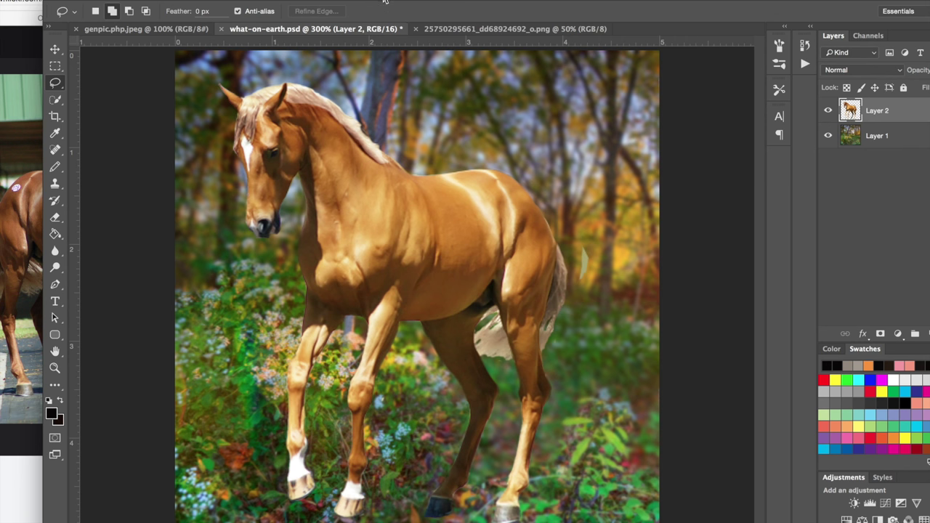
drag(385, 2, 408, 2)
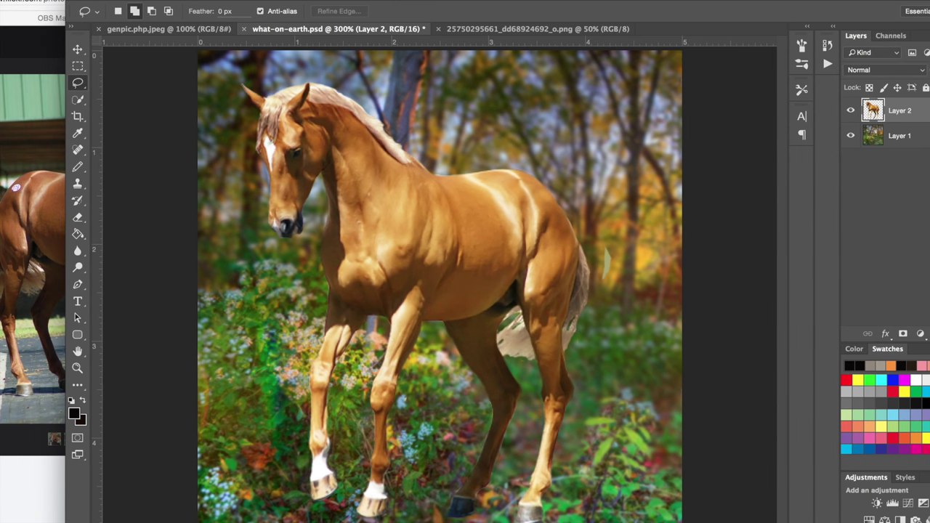
click(40, 226)
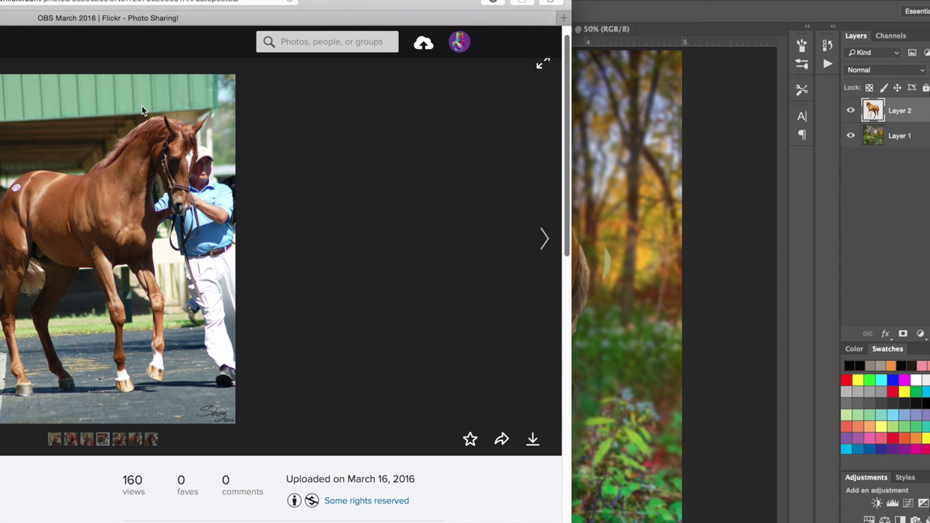
click(600, 5)
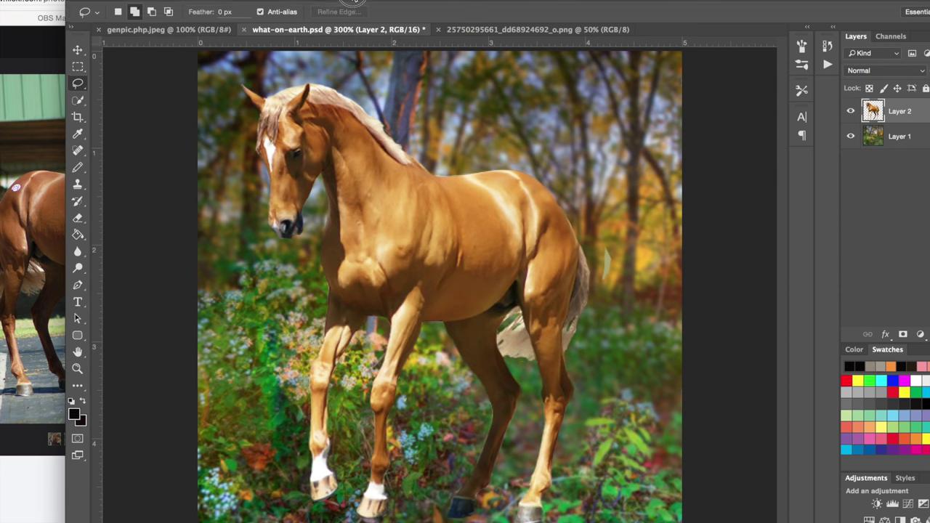
drag(353, 4, 431, 3)
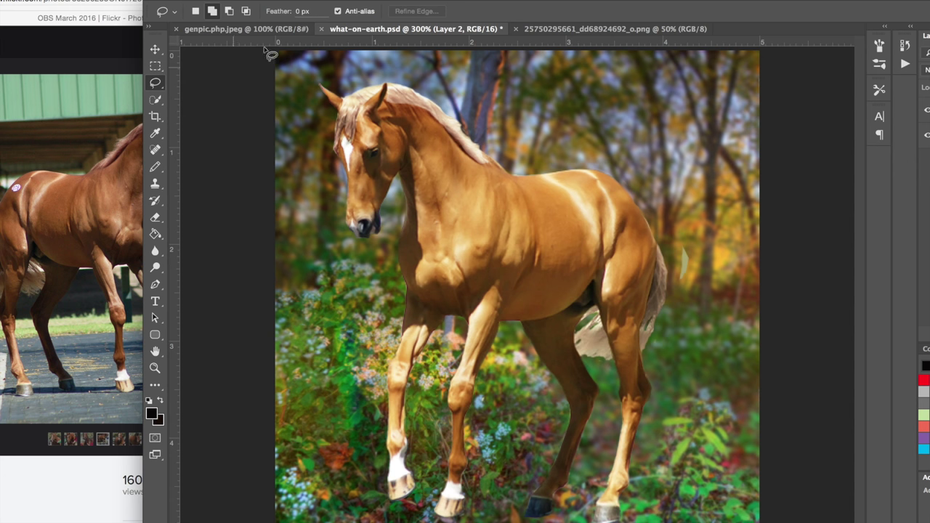
drag(291, 4, 338, 4)
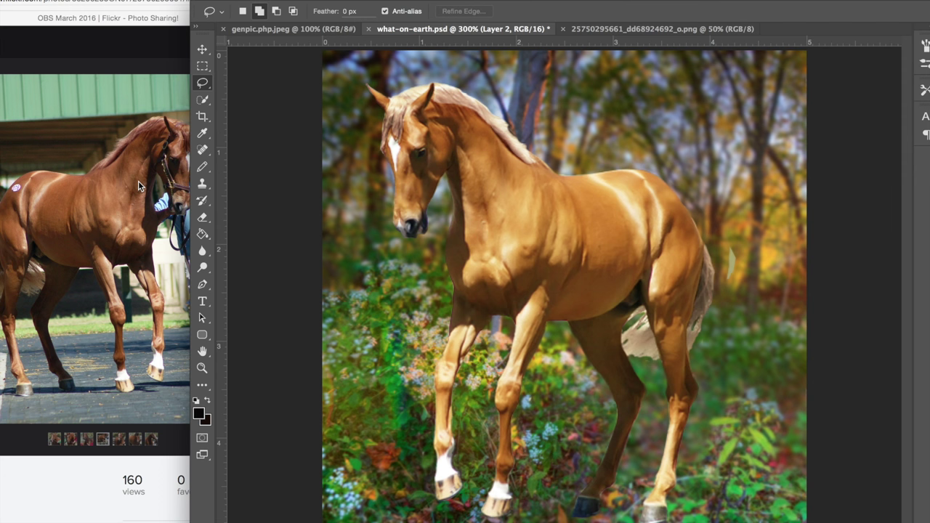
drag(320, 2, 210, 2)
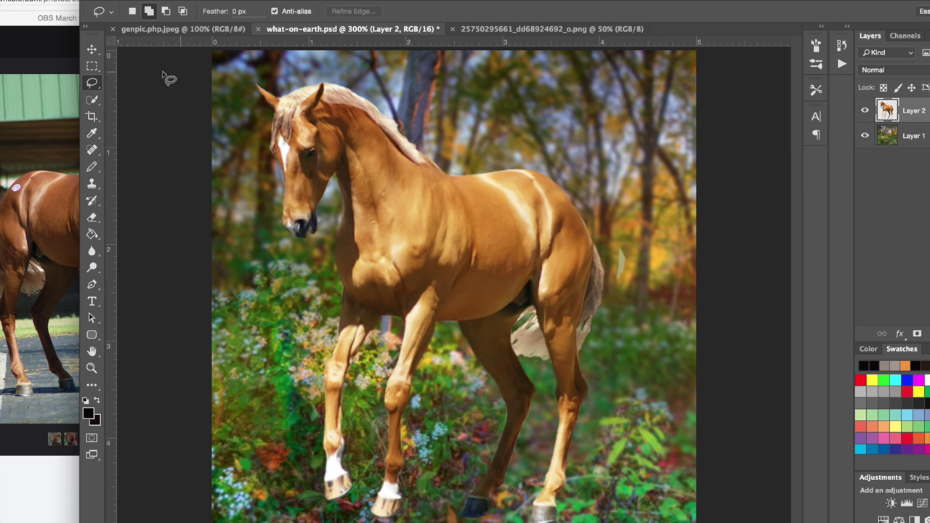
drag(223, 18, 203, 17)
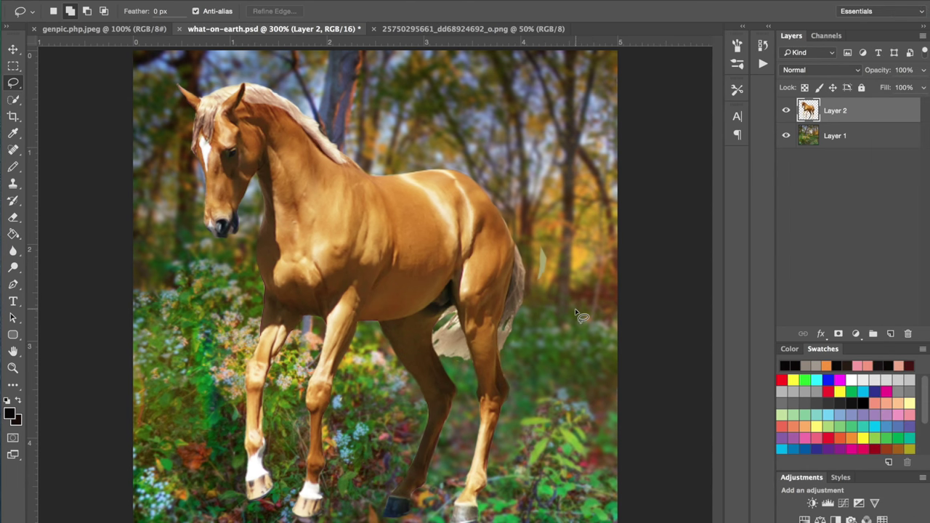
Erase the dark fringe along the horse's chest and upper foreleg with a small Eraser brush.
click(12, 217)
click(51, 214)
key(super+plus)
key(super+plus)
key(super+plus)
scroll(284, 241, left, 8)
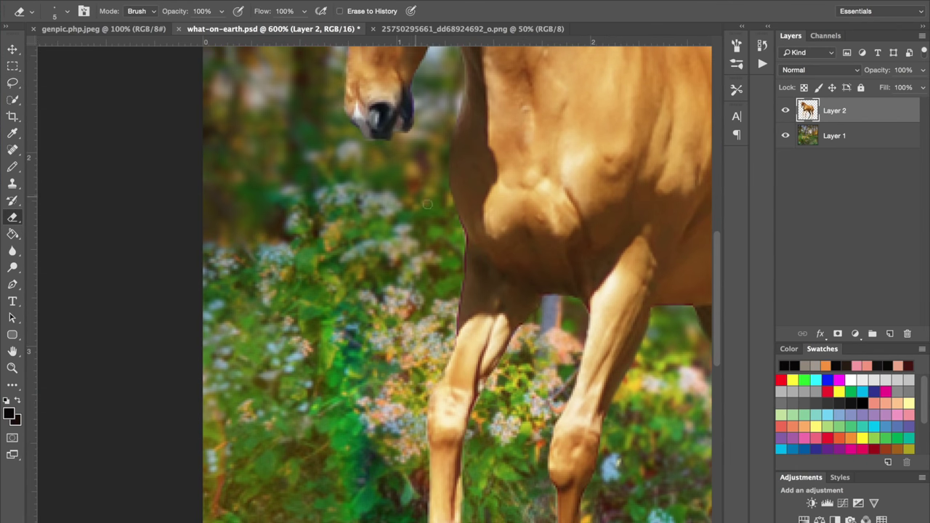
drag(461, 261, 459, 284)
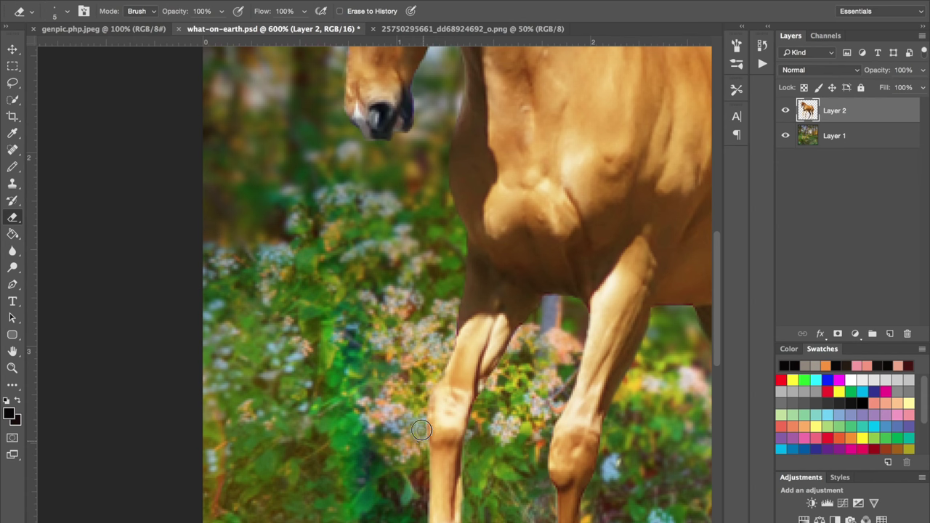
scroll(422, 432, up, 5)
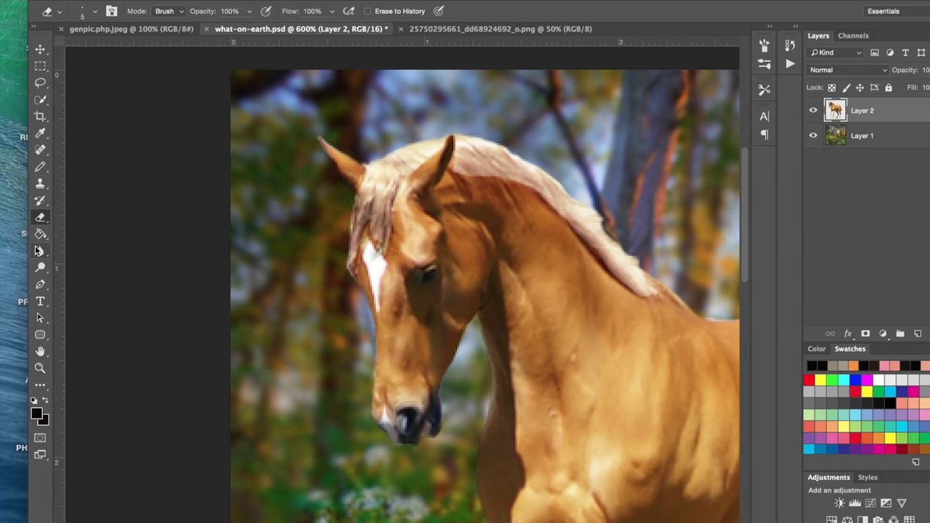
Set up the Smudge tool with a hard round 2 px brush at 90% strength.
click(122, 510)
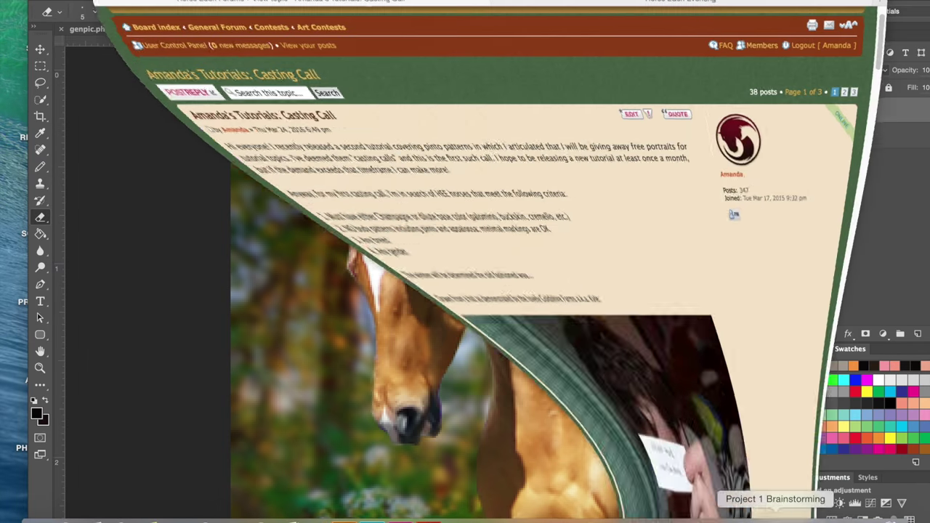
click(676, 19)
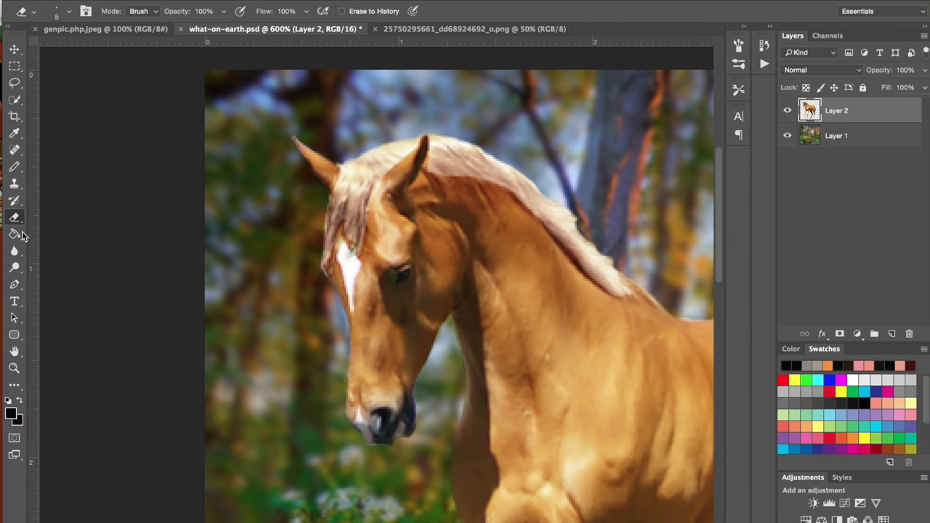
right_click(133, 219)
right_click(134, 201)
click(14, 251)
click(80, 275)
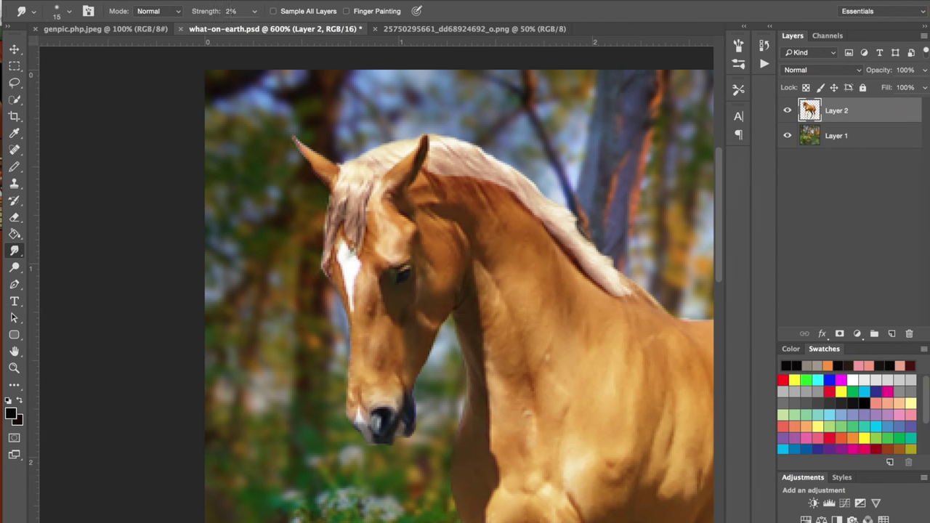
click(69, 12)
click(133, 135)
drag(130, 35, 108, 36)
text(2)
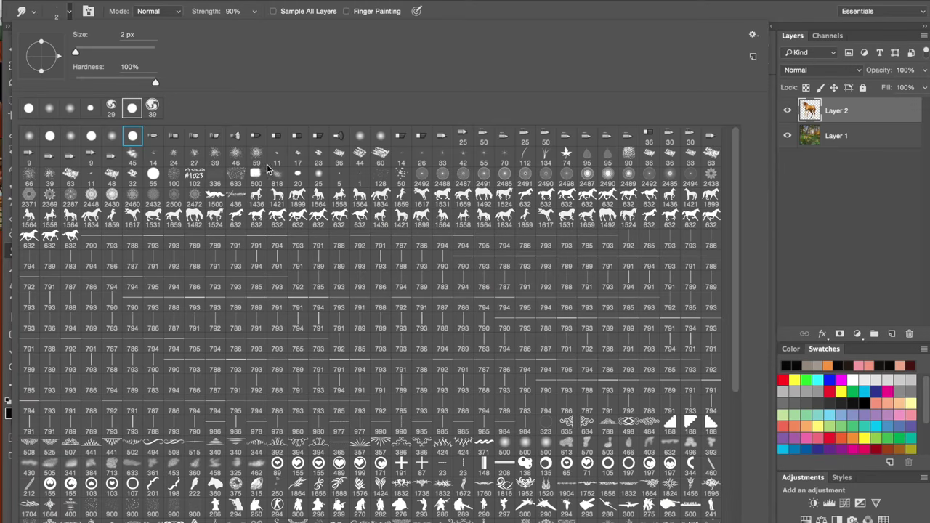
click(70, 12)
Smudge the forelock outward into fine wispy strands beside the face and in front of the ears.
drag(335, 209, 306, 249)
drag(326, 233, 314, 296)
drag(332, 242, 326, 285)
drag(356, 212, 328, 287)
drag(342, 211, 316, 279)
drag(340, 171, 322, 202)
drag(345, 169, 316, 205)
drag(336, 191, 304, 254)
drag(334, 226, 307, 298)
mouse_move(364, 138)
mouse_down()
mouse_move(330, 166)
mouse_move(357, 162)
mouse_move(302, 205)
mouse_up()
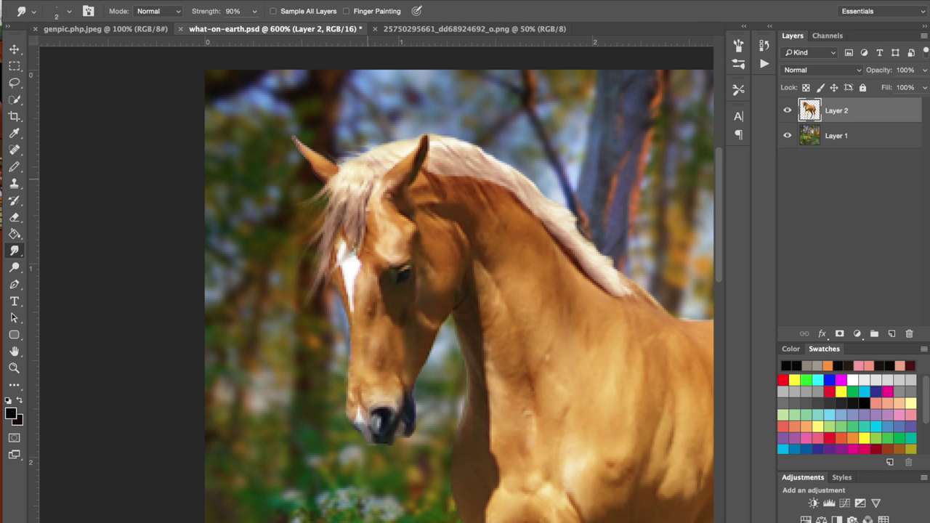
Smudge loose hair strands out of the lower mane along the crest toward the withers.
mouse_move(514, 172)
mouse_down()
mouse_move(605, 236)
mouse_move(596, 253)
mouse_move(634, 282)
mouse_move(640, 303)
mouse_up()
drag(617, 288, 635, 306)
drag(567, 242, 584, 269)
drag(555, 225, 591, 282)
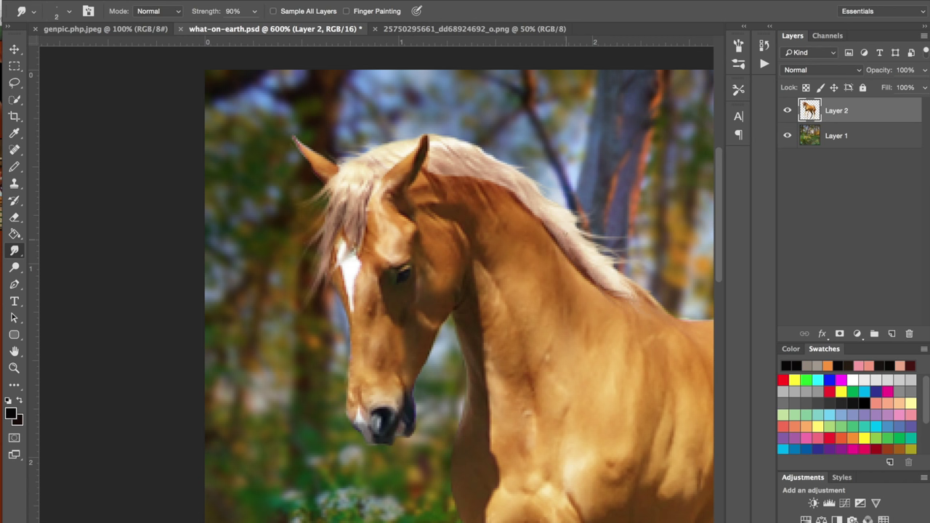
Smudge strands of the upper mane down over the neck and off the crest behind the ear.
drag(448, 157, 484, 212)
drag(477, 178, 513, 205)
drag(443, 154, 480, 222)
drag(456, 176, 460, 220)
drag(430, 171, 439, 205)
mouse_move(435, 141)
mouse_down()
mouse_move(462, 135)
mouse_move(517, 155)
mouse_up()
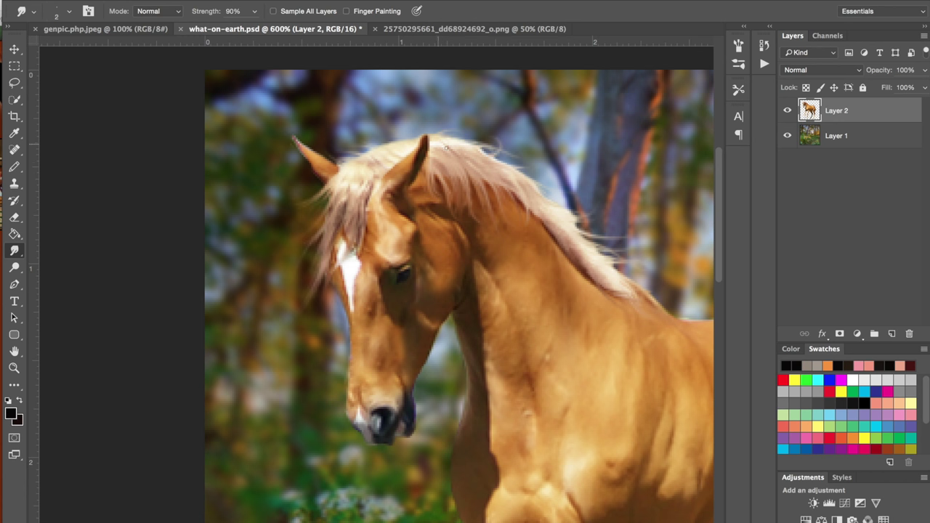
mouse_move(402, 145)
mouse_down()
mouse_move(421, 134)
mouse_move(480, 136)
mouse_up()
drag(505, 179, 531, 215)
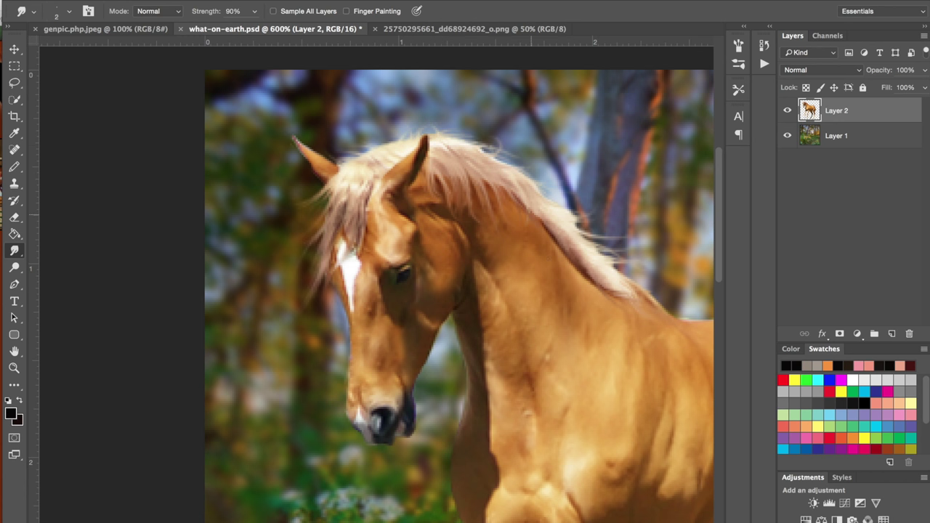
Pull more flyaway strands off the mane's outer edge between the withers and mid-neck.
mouse_move(567, 250)
mouse_down()
mouse_move(610, 289)
mouse_move(658, 289)
mouse_up()
drag(610, 264, 654, 261)
mouse_move(574, 225)
mouse_down()
mouse_move(606, 242)
mouse_move(597, 230)
mouse_up()
drag(567, 208, 605, 217)
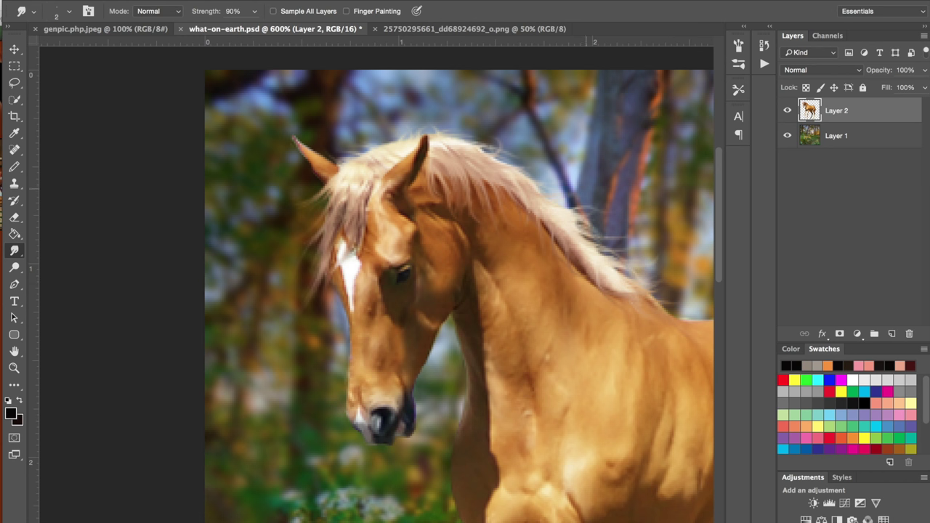
drag(527, 162, 488, 145)
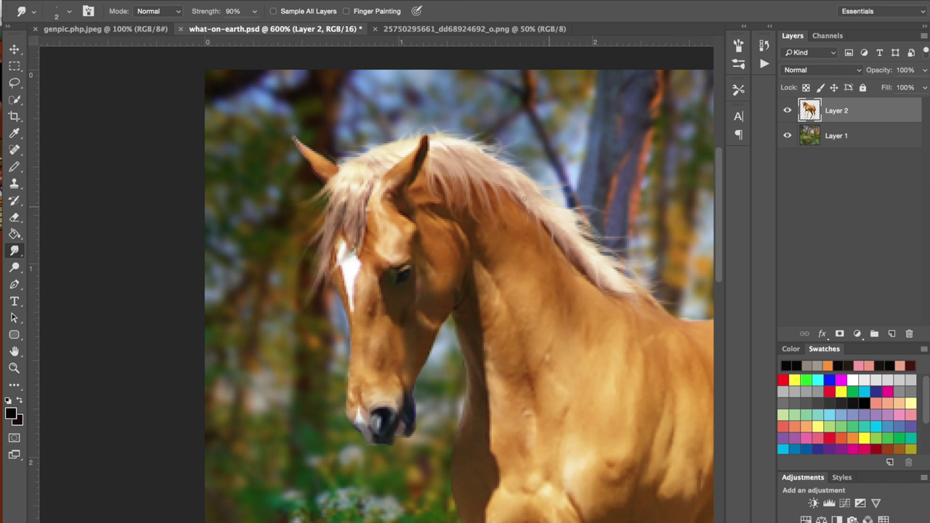
Smudge short flyaway hairs off the poll between the ears and at the top of the forelock.
drag(378, 149, 363, 140)
mouse_move(371, 150)
mouse_down()
mouse_move(333, 137)
mouse_move(348, 145)
mouse_up()
drag(358, 157, 328, 143)
drag(335, 180, 318, 189)
Smudge the outer part of the tail behind the hind leg into long, tapering strands.
key(super+minus)
key(super+minus)
key(super+minus)
key(super+plus)
key(super+plus)
key(super+plus)
key(super+plus)
mouse_move(519, 134)
mouse_down()
mouse_move(556, 178)
mouse_move(544, 133)
mouse_up()
drag(539, 186, 549, 250)
mouse_move(536, 218)
mouse_down()
mouse_move(539, 270)
mouse_move(495, 331)
mouse_up()
drag(486, 316, 475, 366)
drag(488, 335, 498, 387)
drag(506, 322, 513, 380)
drag(503, 288, 492, 344)
drag(486, 328, 528, 410)
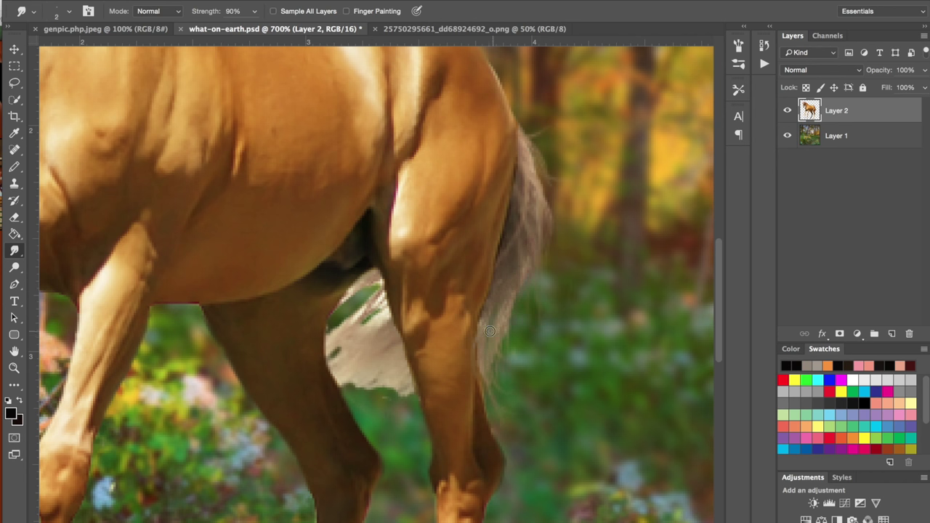
Smudge the tail section between the hind legs to fill its gaps and soften its ragged lower edge.
drag(400, 391, 365, 408)
mouse_move(393, 389)
mouse_down()
mouse_move(353, 403)
mouse_move(355, 416)
mouse_up()
mouse_move(400, 396)
mouse_down()
mouse_move(382, 406)
mouse_move(382, 420)
mouse_up()
drag(367, 329, 329, 358)
drag(359, 304, 335, 325)
drag(382, 281, 338, 335)
drag(383, 299, 326, 366)
mouse_move(336, 323)
mouse_down()
mouse_move(329, 354)
mouse_move(362, 399)
mouse_up()
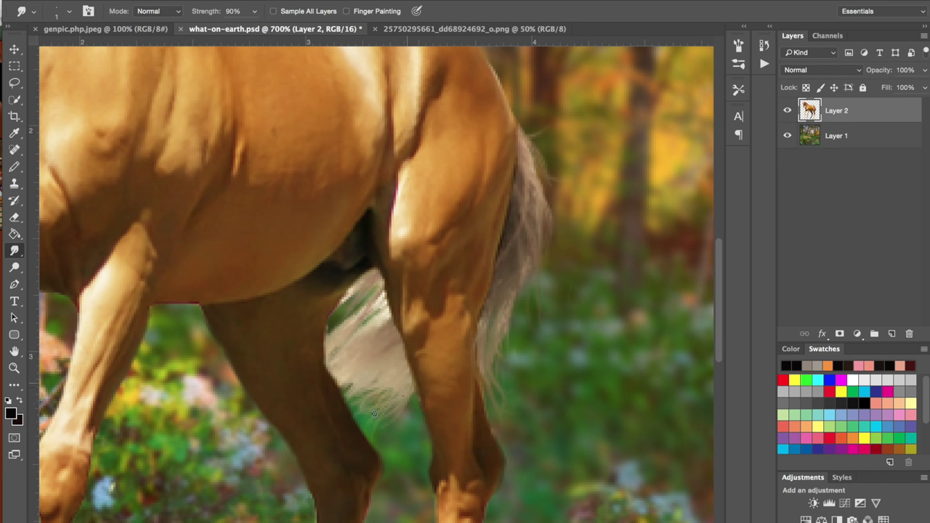
With a 2 px Smudge brush, sweep long tail wisps across the far hind leg and past the tail's lower edge.
key(bracketright)
drag(381, 406, 359, 421)
drag(390, 402, 335, 458)
drag(367, 412, 349, 424)
drag(385, 388, 333, 444)
mouse_move(366, 397)
mouse_down()
mouse_move(334, 453)
mouse_move(329, 434)
mouse_move(333, 454)
mouse_move(311, 438)
mouse_up()
drag(345, 400, 305, 437)
drag(333, 347, 293, 354)
mouse_move(331, 343)
mouse_down()
mouse_move(282, 354)
mouse_move(299, 400)
mouse_up()
drag(329, 360, 306, 408)
mouse_move(338, 381)
mouse_down()
mouse_move(270, 423)
mouse_move(291, 391)
mouse_move(305, 407)
mouse_up()
drag(328, 347, 279, 341)
drag(352, 297, 298, 333)
drag(349, 292, 294, 328)
drag(334, 377, 289, 407)
mouse_move(347, 386)
mouse_down()
mouse_move(306, 413)
mouse_move(293, 410)
mouse_up()
drag(339, 387, 275, 425)
mouse_move(372, 411)
mouse_down()
mouse_move(345, 440)
mouse_move(330, 434)
mouse_up()
drag(356, 409, 306, 427)
drag(390, 317, 352, 366)
drag(385, 301, 320, 359)
Smudge the final strands of the outer tail and save the document.
drag(513, 266, 507, 333)
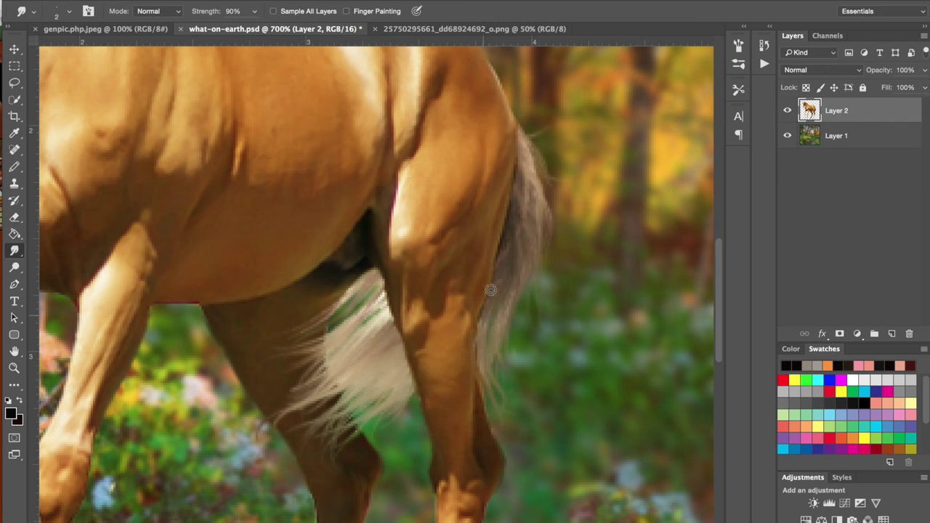
drag(548, 195, 547, 258)
key(super+minus)
key(super+minus)
key(super+minus)
key(super+minus)
key(super+minus)
key(super+s)
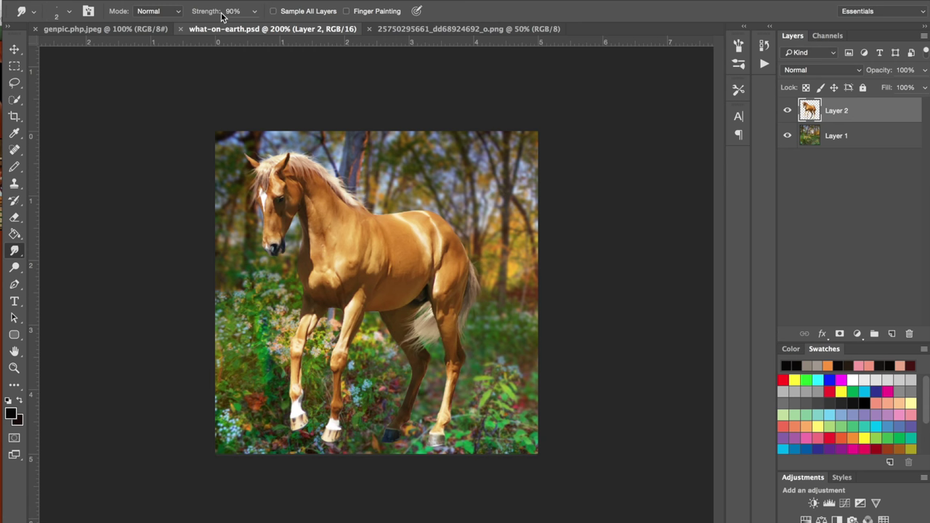
Switch to the browser and check the leg markings on the What On Earth horse page.
click(15, 84)
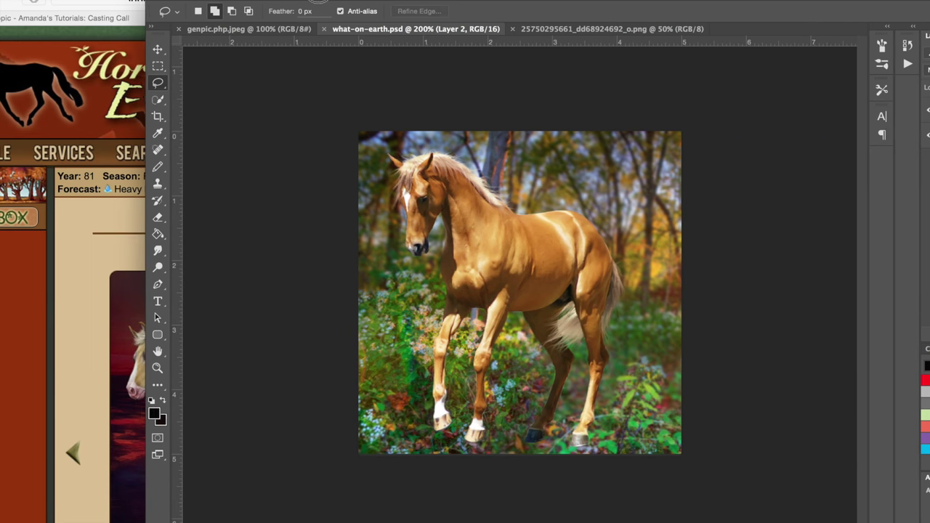
click(106, 287)
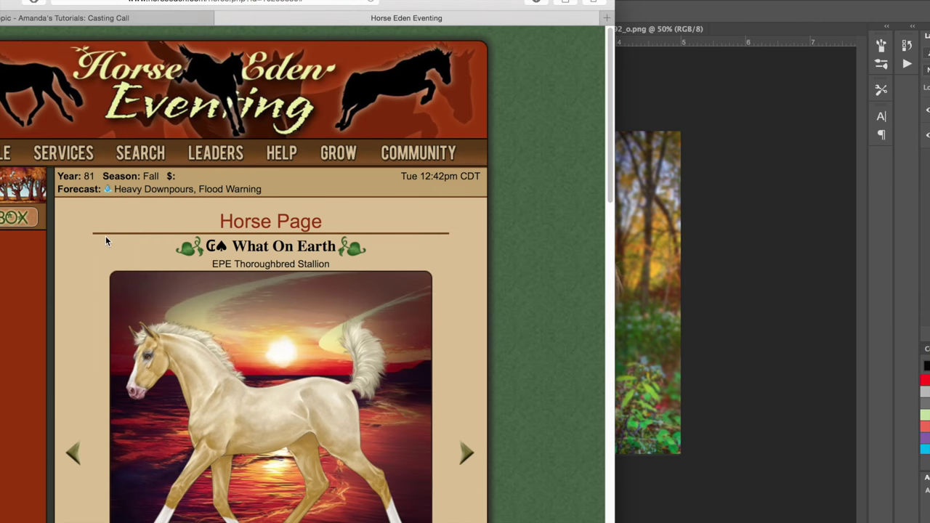
scroll(105, 241, down, 3)
Return to the Photoshop document and lasso the lower parts of both forelegs and the near hind leg.
click(777, 223)
mouse_move(472, 418)
mouse_down()
mouse_move(484, 417)
mouse_move(477, 377)
mouse_move(470, 413)
mouse_up()
drag(339, 27, 435, 28)
drag(532, 360, 533, 363)
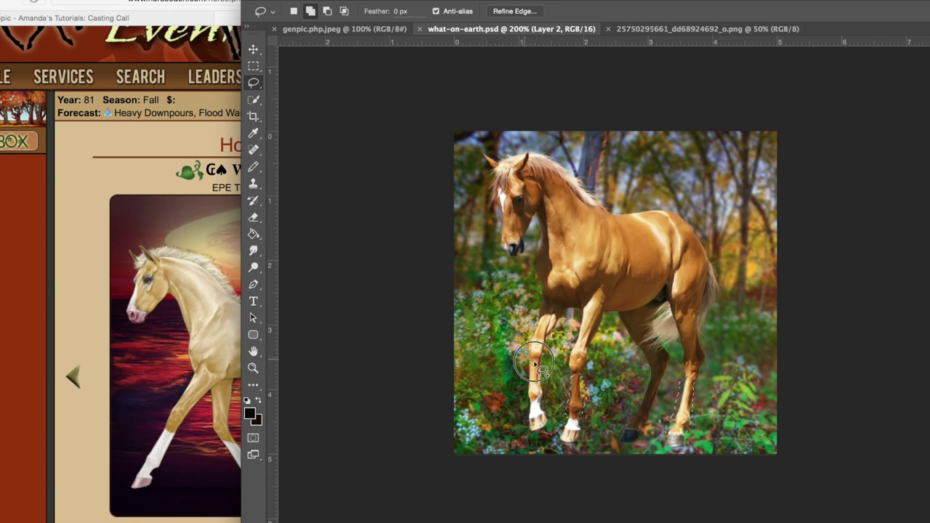
Apply a Vibrance adjustment with vibrance +16 and saturation -100 to the selected lower legs.
drag(506, 1, 381, 1)
click(174, 0)
mouse_move(211, 14)
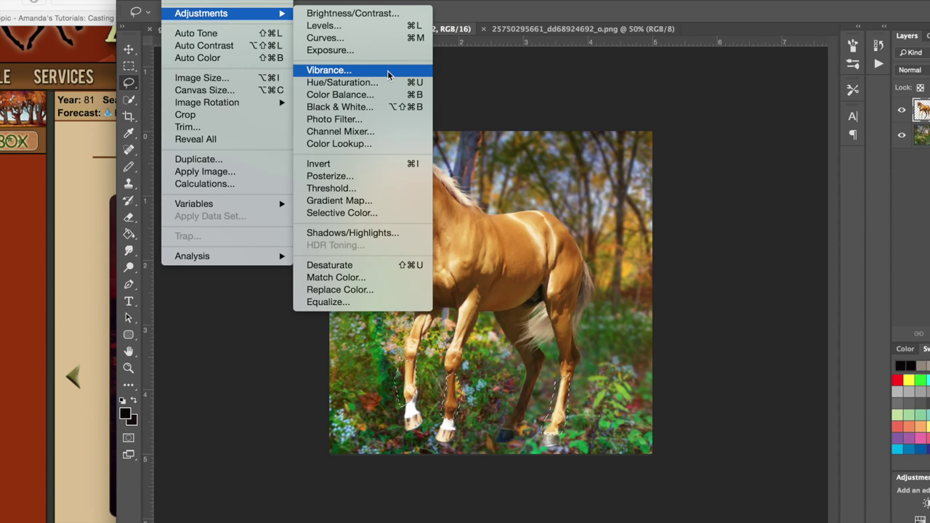
click(388, 72)
drag(697, 46, 624, 44)
click(708, 43)
drag(698, 83, 566, 67)
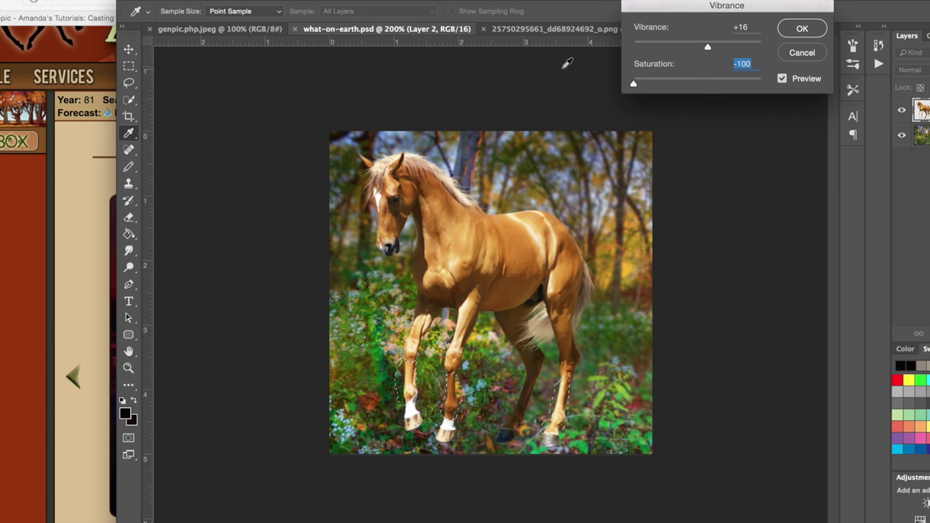
click(788, 32)
Brighten the selected lower legs into white stockings with Brightness/Contrast at brightness 61.
click(174, 0)
click(335, 13)
drag(740, 46, 775, 45)
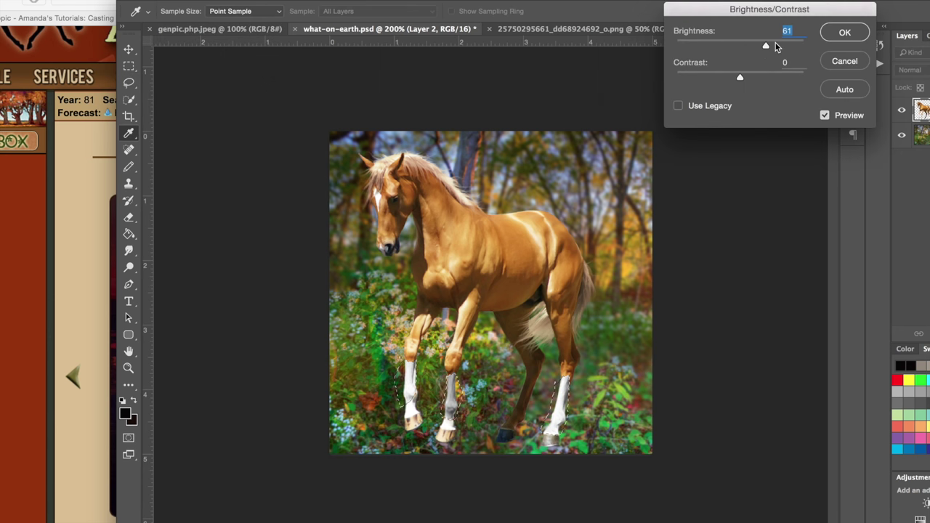
key(Return)
Tint the white stockings a warm cream with Color Balance and clear the selection.
click(190, 1)
mouse_move(218, 10)
click(334, 94)
drag(752, 79, 738, 79)
mouse_move(752, 47)
mouse_down()
mouse_move(787, 48)
mouse_move(731, 80)
mouse_move(744, 79)
mouse_move(763, 52)
mouse_move(756, 51)
mouse_up()
click(789, 119)
click(877, 22)
key(super+d)
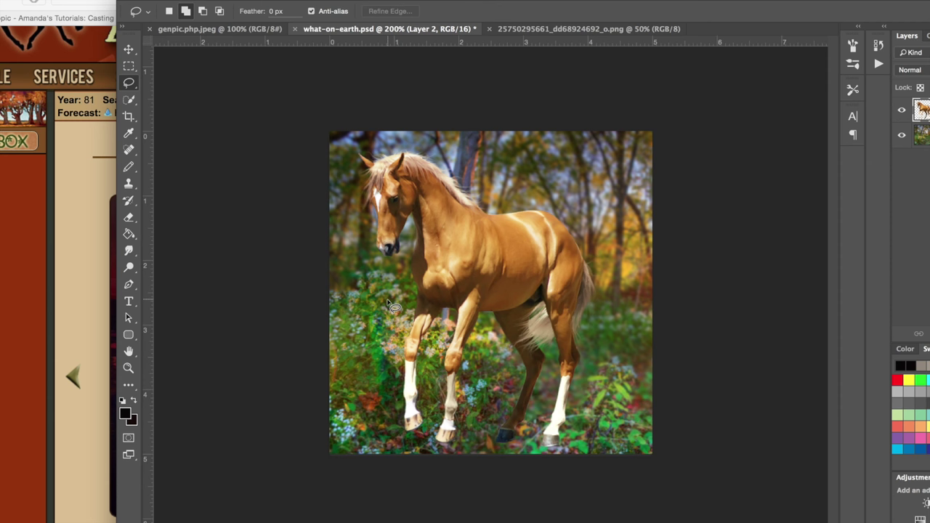
Shift the selected white stockings toward blue with Color Balance.
key(super+plus)
key(super+plus)
key(super+plus)
scroll(387, 302, down, 10)
scroll(388, 302, left, 2)
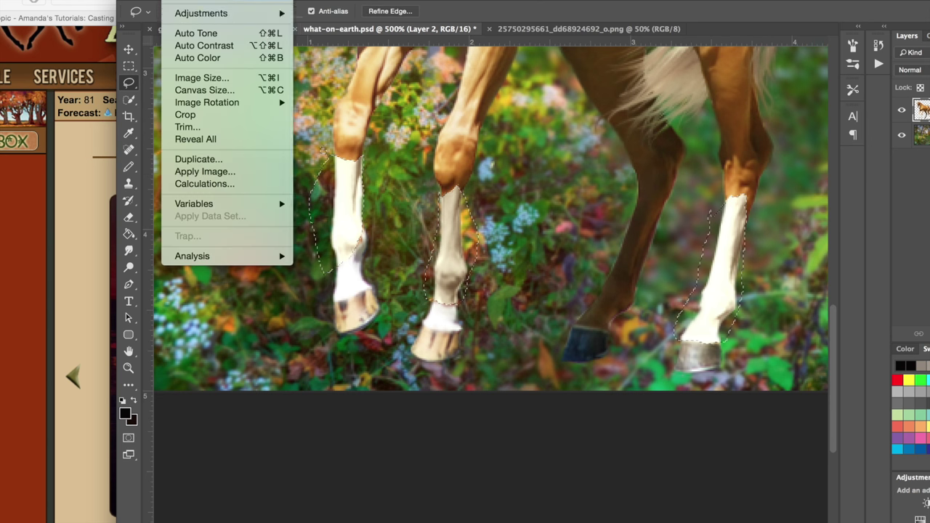
key(super+b)
drag(752, 80, 843, 79)
click(891, 20)
Narrow the selection to the second foreleg's stocking, brighten it with Brightness/Contrast, and clear the selection.
key(l)
mouse_move(346, 122)
mouse_down()
mouse_move(283, 185)
mouse_move(343, 125)
mouse_up()
click(181, 0)
mouse_move(218, 12)
click(353, 12)
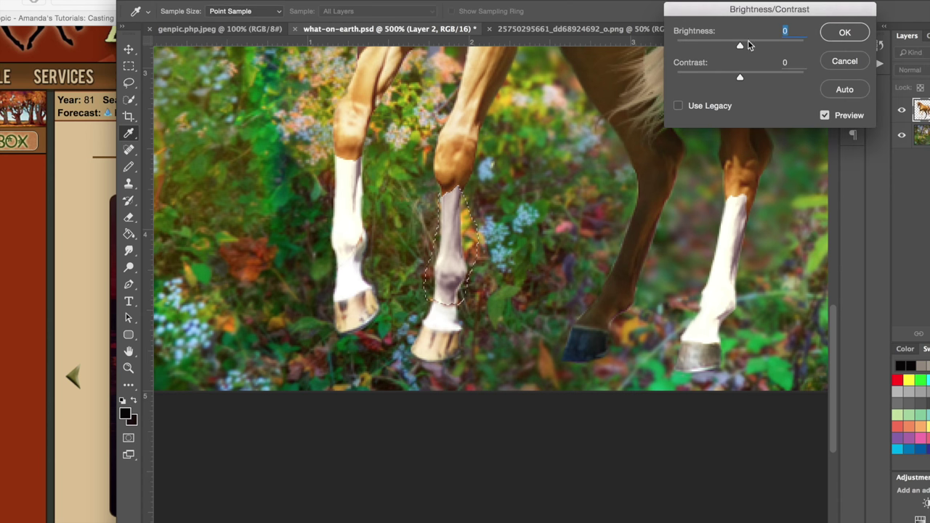
drag(740, 46, 762, 46)
click(844, 33)
key(super+d)
key(super+minus)
key(super+minus)
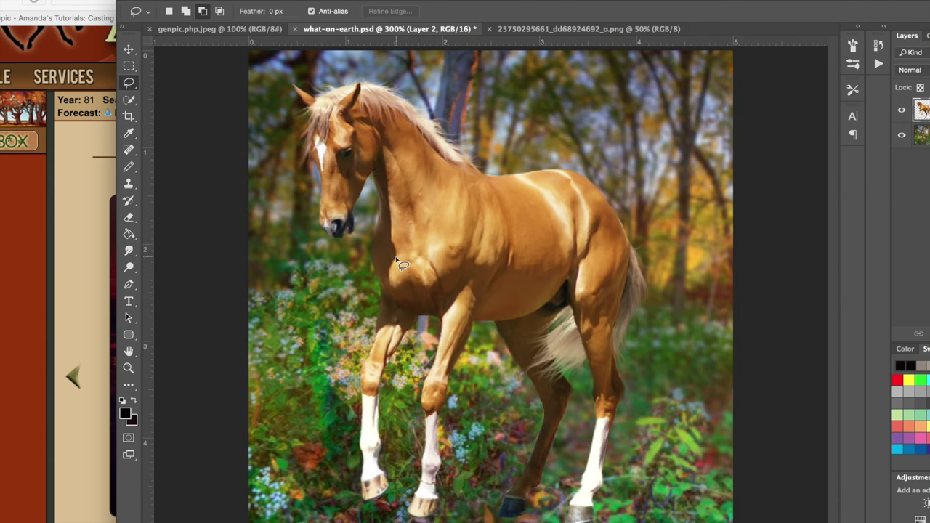
Blend the upper edges of the foreleg stockings into the coat with a soft 1 px Smudge brush at 40% strength.
key(super+plus)
key(super+plus)
key(super+plus)
scroll(397, 262, down, 5)
click(129, 251)
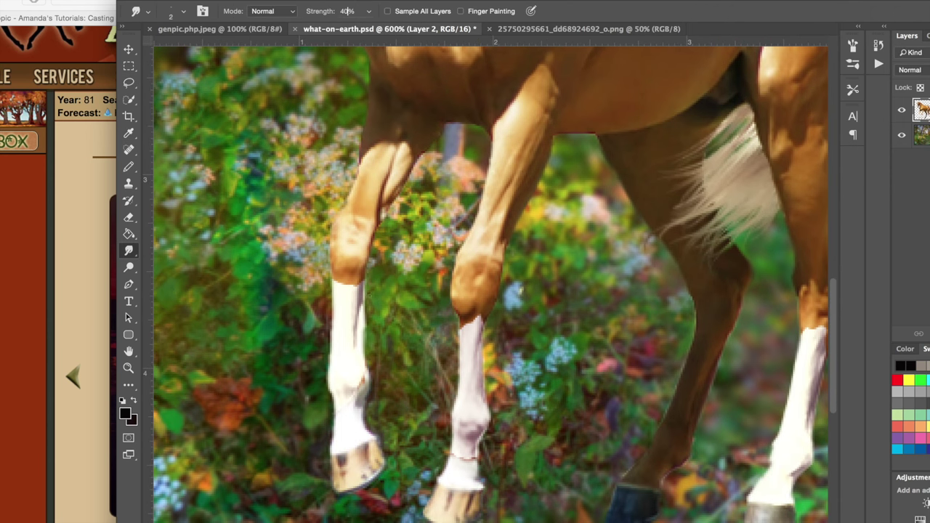
click(183, 12)
click(206, 107)
drag(254, 35, 232, 36)
text(1)
key(Return)
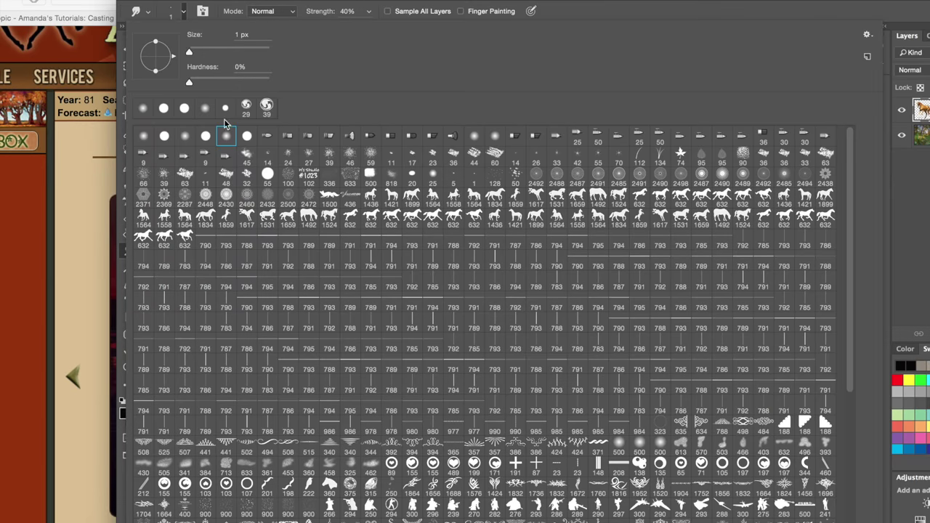
double_click(226, 132)
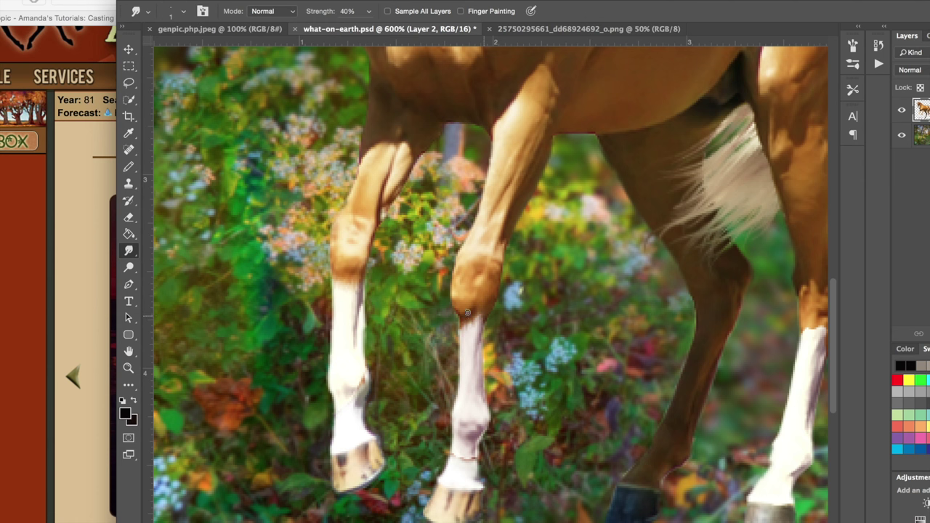
Smudge away the seam above the second foreleg's hoof at 80% strength, then restore the strength to 40%.
scroll(490, 283, down, 3)
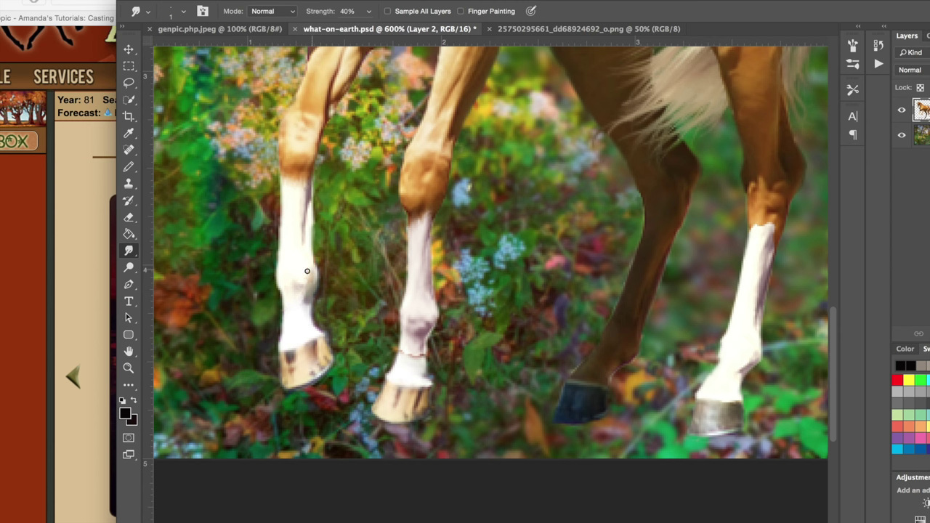
key(8)
scroll(311, 290, right, 10)
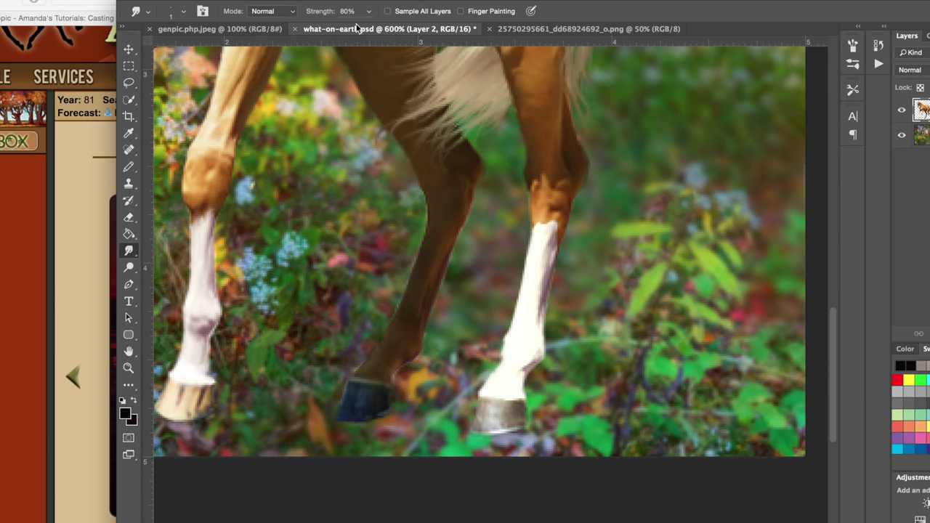
key(4)
Lasso a blaze running from the forehead down over the muzzle and brighten it with Brightness/Contrast.
scroll(556, 254, up, 12)
scroll(556, 254, left, 10)
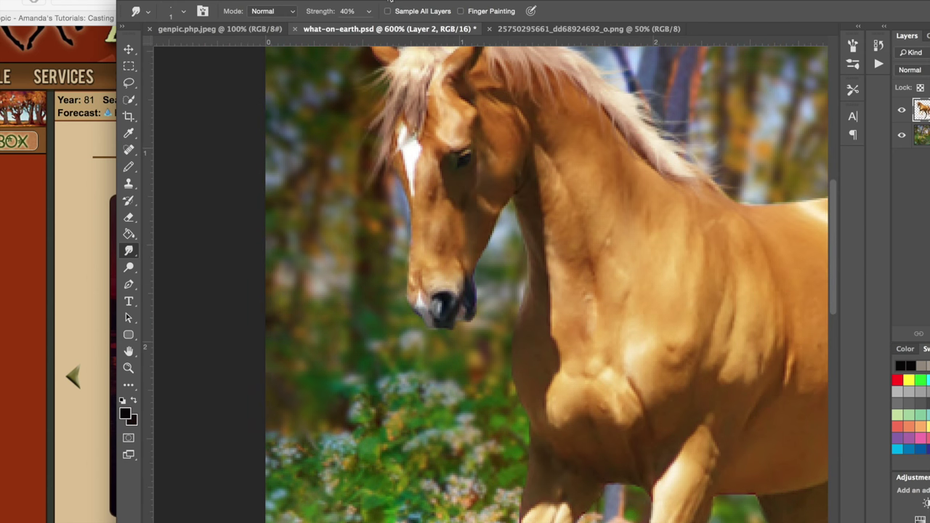
drag(114, 119, 256, 119)
click(271, 83)
mouse_move(555, 193)
mouse_down()
mouse_move(569, 256)
mouse_move(603, 290)
mouse_move(617, 329)
mouse_move(574, 317)
mouse_move(552, 211)
mouse_move(557, 187)
mouse_up()
click(174, 0)
mouse_move(218, 13)
click(316, 16)
drag(739, 45, 773, 44)
click(845, 31)
Whiten the selected blaze and muzzle by lowering saturation and raising vibrance in a Vibrance adjustment.
click(174, 0)
click(328, 70)
drag(697, 82, 645, 82)
drag(697, 47, 808, 49)
click(802, 28)
Brighten the desaturated blaze and muzzle further with a second Brightness/Contrast adjustment.
click(178, 4)
mouse_move(218, 13)
click(315, 13)
drag(740, 46, 764, 45)
click(828, 32)
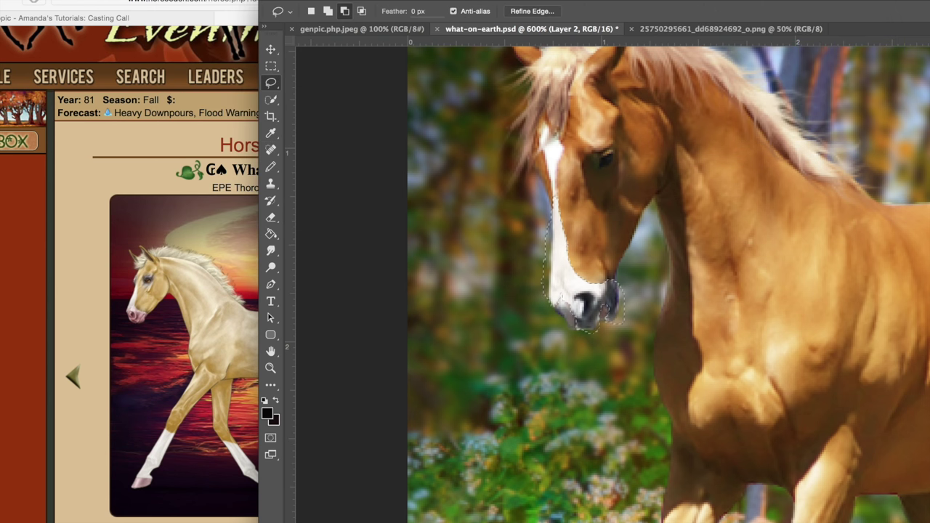
Shift the face marking +13 toward blue with Color Balance, then deselect it and smudge its edges at 40% strength.
click(333, 91)
drag(752, 80, 764, 80)
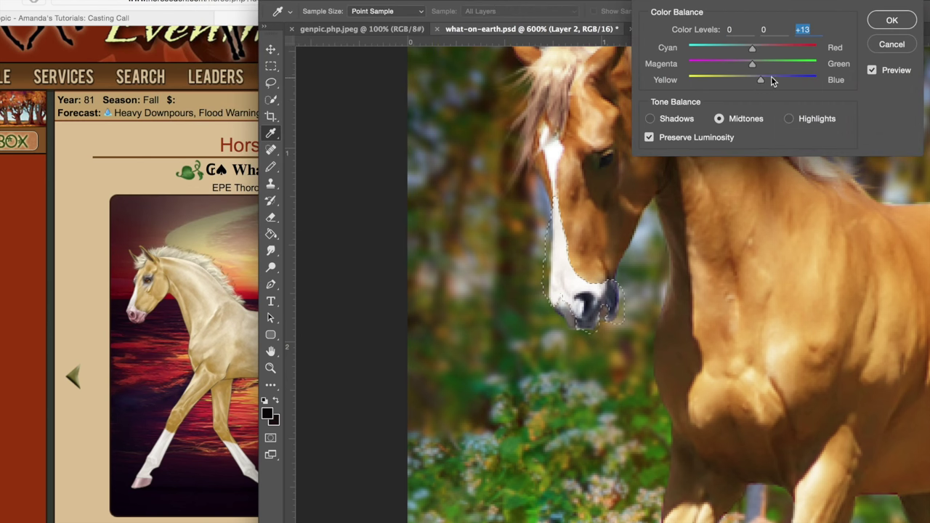
click(891, 20)
key(ctrl+d)
click(271, 251)
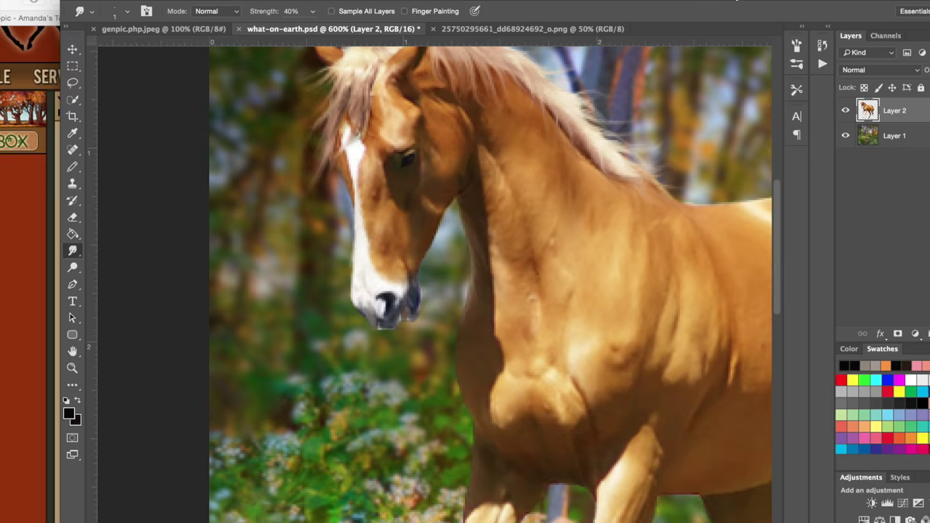
On a new layer, paint the horse's muzzle pink with a soft 5 px brush at 58% opacity.
key(ctrl+shift+alt+n)
click(846, 426)
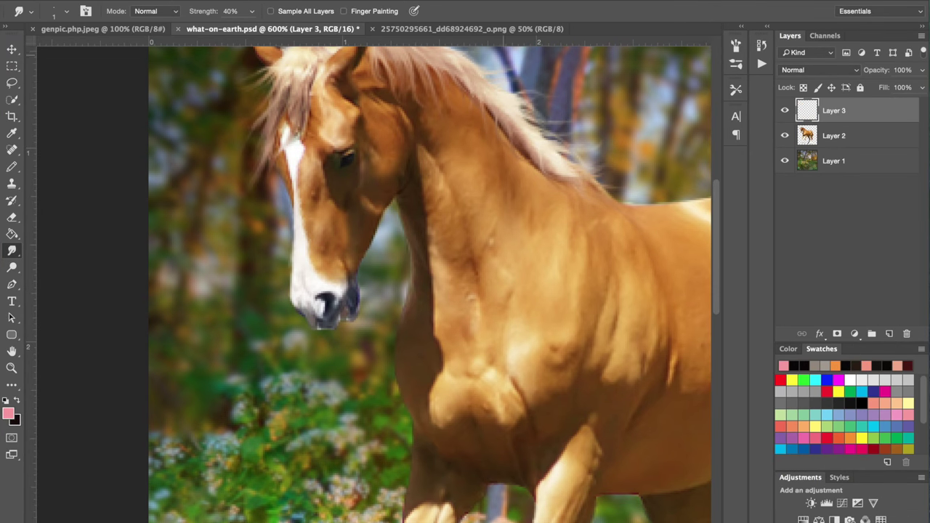
click(86, 168)
click(106, 166)
click(129, 12)
click(172, 135)
drag(190, 34, 174, 34)
text(5)
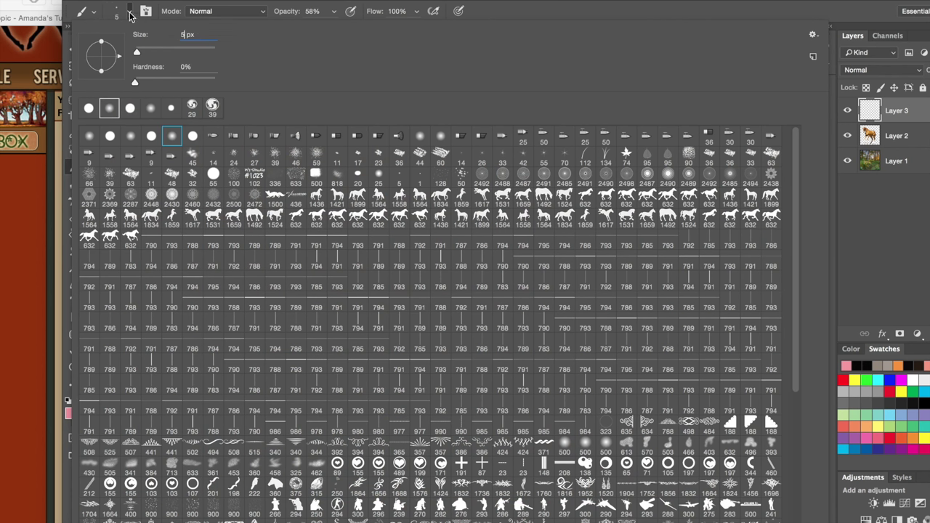
click(129, 12)
drag(416, 295, 416, 290)
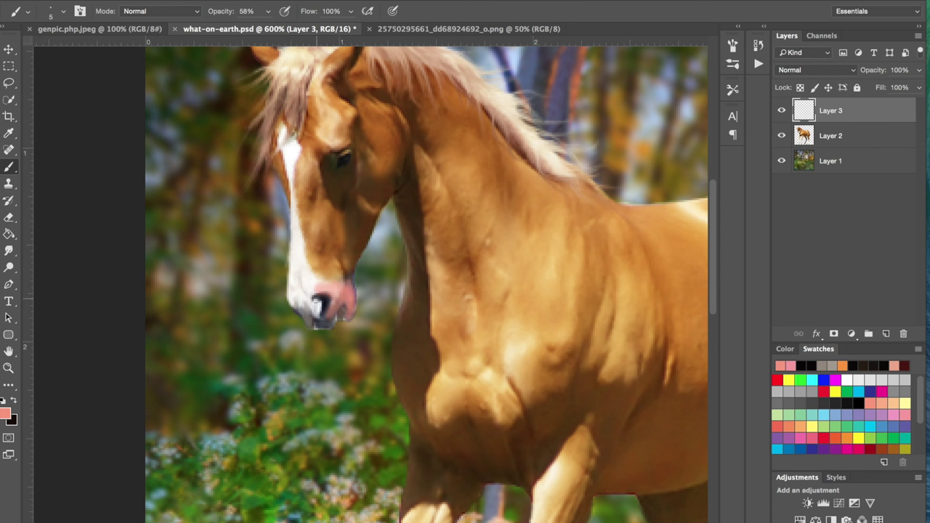
drag(299, 291, 322, 311)
Try Soft Light and Overlay blending on the pink muzzle layer and check the whole image.
click(814, 70)
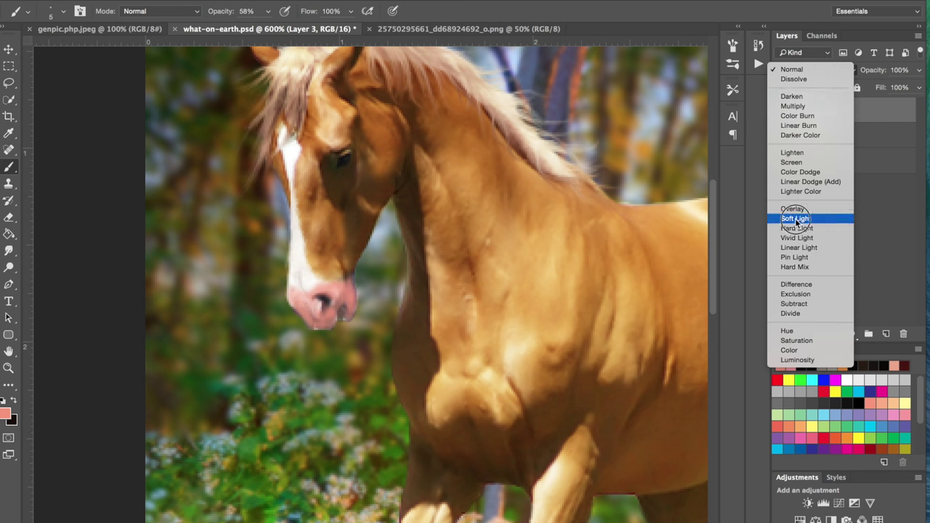
click(806, 216)
click(814, 70)
click(807, 59)
key(super+minus)
key(super+minus)
key(super+minus)
key(super+minus)
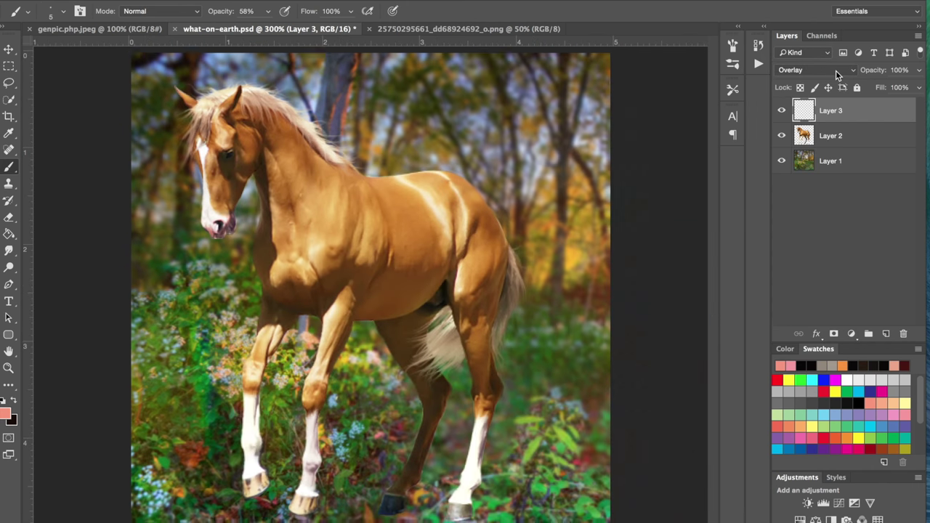
Compare Multiply and other blend modes on the pink muzzle layer and settle on Soft Light.
key(super+plus)
key(super+plus)
key(super+plus)
drag(291, 211, 488, 298)
click(813, 71)
click(802, 23)
click(797, 69)
click(800, 79)
click(803, 68)
click(807, 4)
click(817, 67)
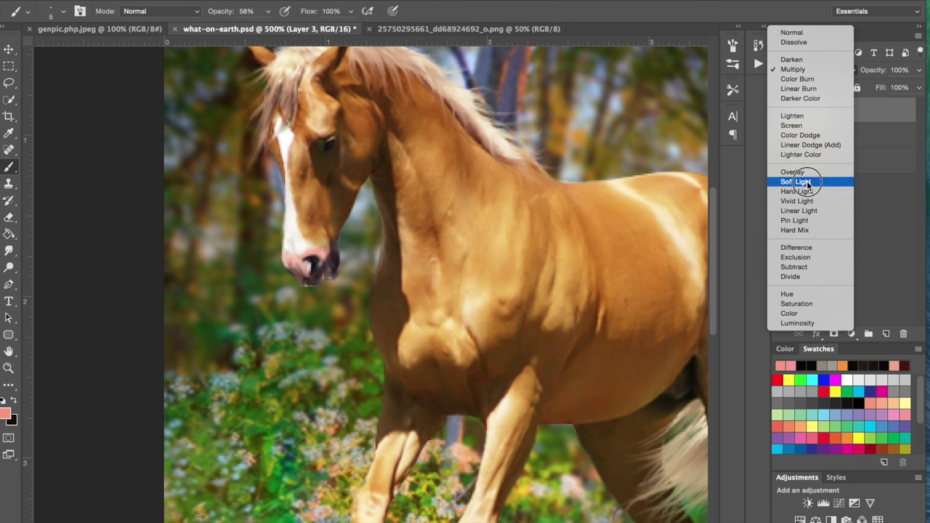
click(814, 182)
Recolor the muzzle on Layer 2 with a 15 px Color Replacement brush in light grey.
click(828, 136)
right_click(9, 251)
right_click(9, 218)
right_click(9, 201)
right_click(10, 167)
click(52, 191)
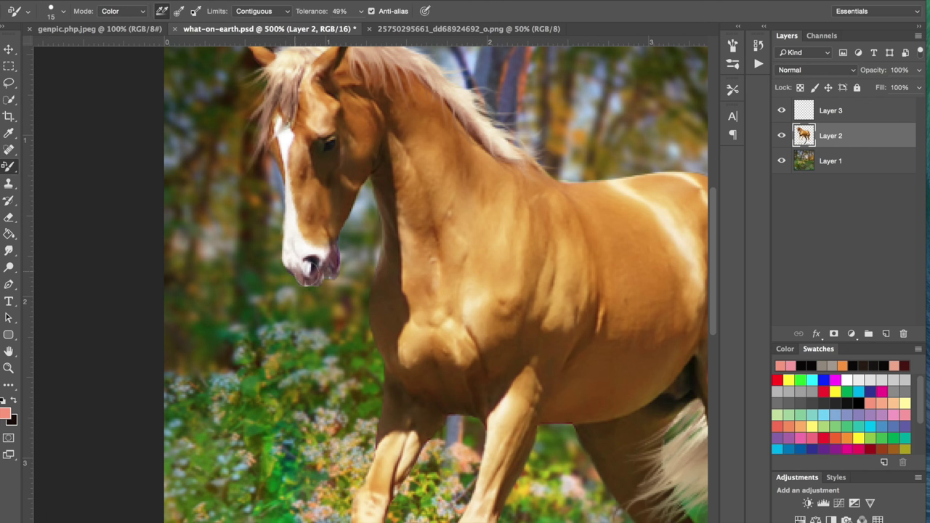
click(5, 414)
click(465, 191)
click(755, 157)
drag(332, 256, 334, 271)
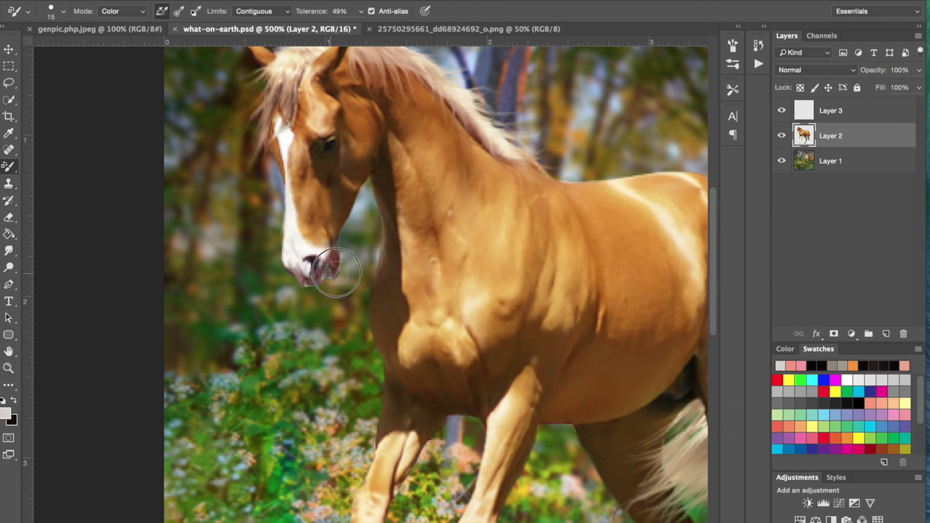
Sample the nostril's dark colour, paint nostril detail on a new layer with a 1 px brush, and save the document.
click(11, 133)
click(312, 263)
click(885, 333)
click(10, 167)
right_click(10, 167)
click(52, 168)
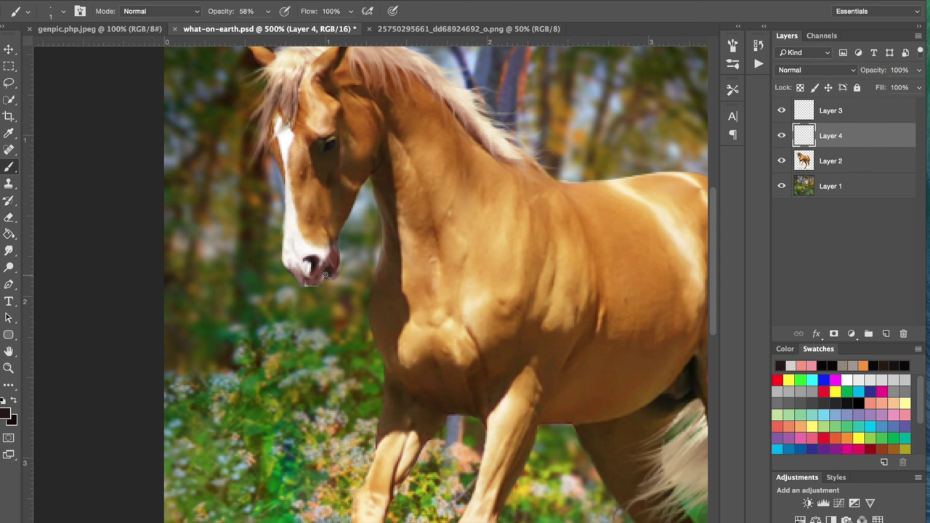
key(ctrl+minus)
key(ctrl+minus)
key(ctrl+minus)
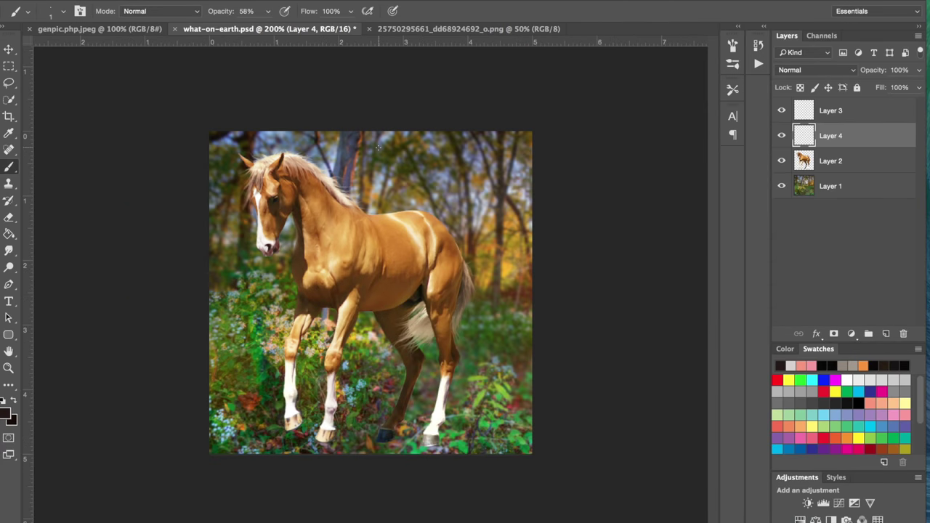
key(ctrl+s)
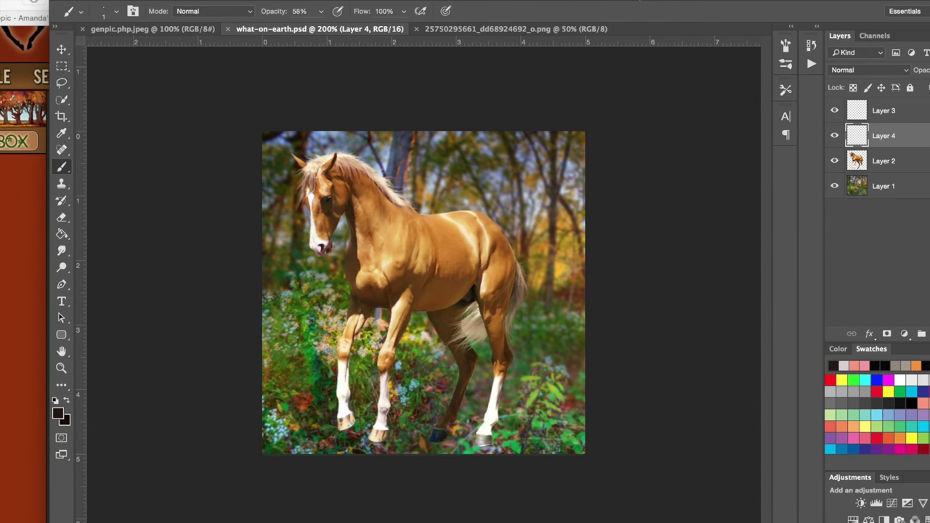
Sharpen the horse on Layer 2 and save the document.
click(835, 163)
click(319, 1)
mouse_move(441, 205)
click(485, 217)
click(62, 218)
click(61, 252)
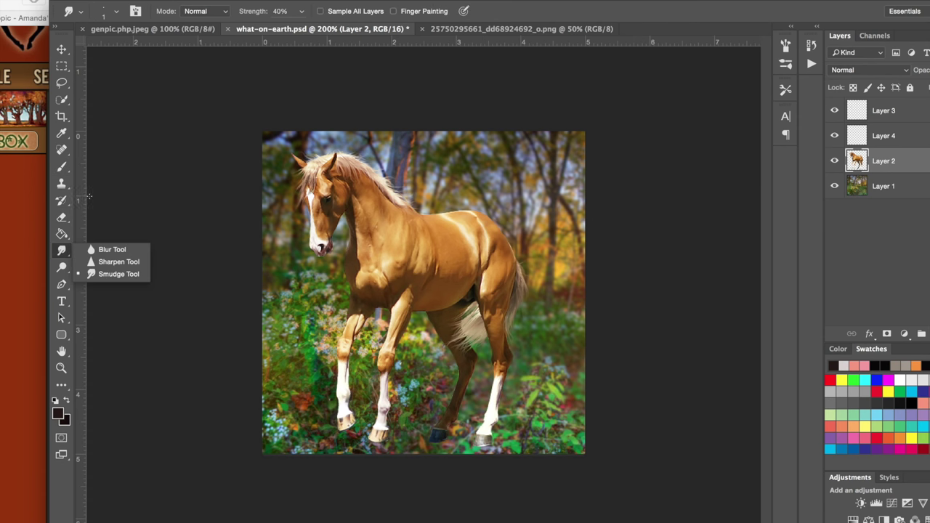
click(62, 50)
key(ctrl+s)
Lasso the horse's neck and torso and feather the selection with Refine Edge.
click(62, 100)
click(62, 83)
click(118, 11)
drag(261, 0, 275, 0)
mouse_move(353, 172)
mouse_down()
mouse_move(391, 282)
mouse_move(497, 275)
mouse_move(459, 201)
mouse_up()
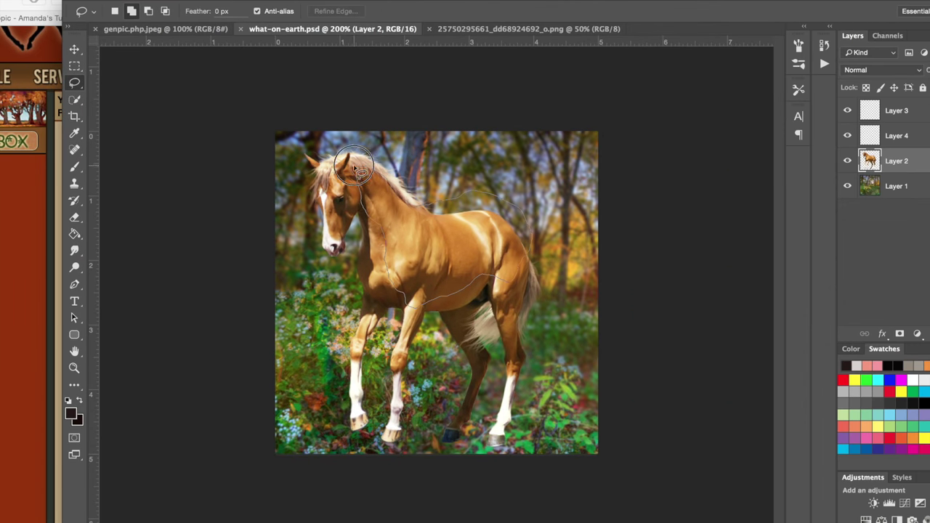
click(336, 11)
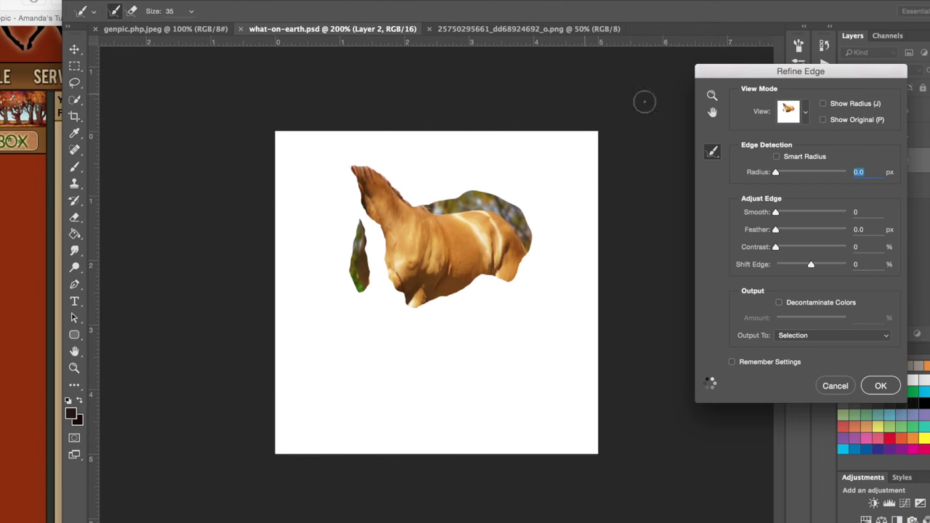
drag(776, 230, 803, 232)
click(875, 381)
Mute the selected neck and torso with a Vibrance adjustment at vibrance -41 and saturation -2.
click(214, 0)
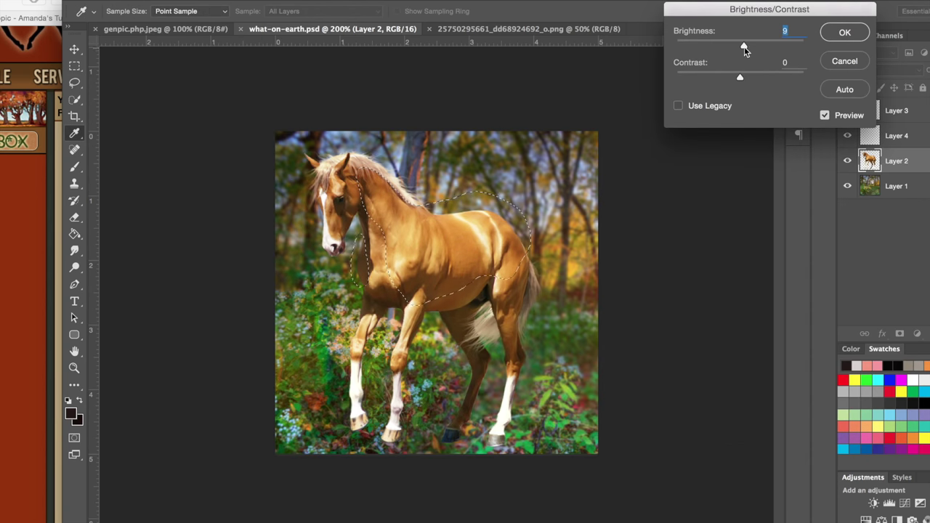
key(Escape)
click(178, 2)
mouse_move(218, 13)
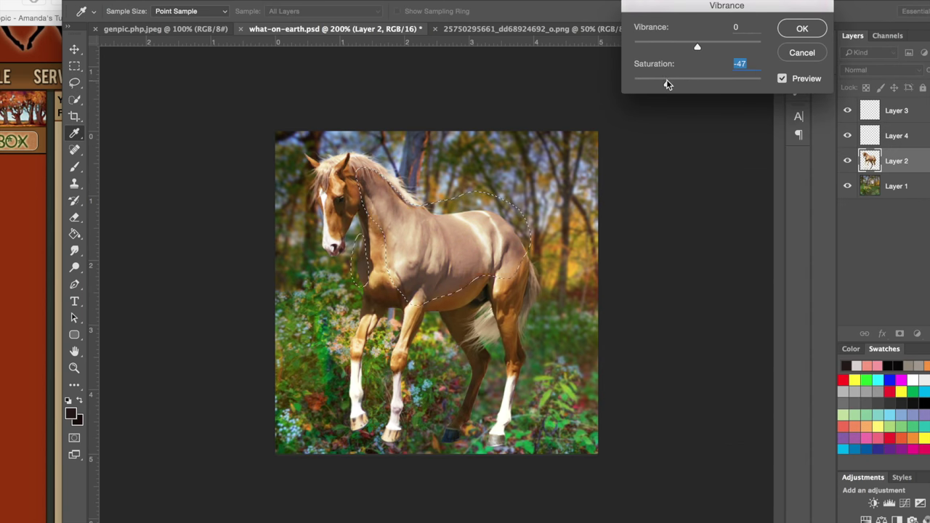
drag(667, 85, 683, 47)
click(710, 86)
drag(709, 86, 693, 85)
mouse_move(679, 48)
mouse_down()
mouse_move(639, 46)
mouse_move(669, 48)
mouse_up()
mouse_move(690, 84)
mouse_down()
mouse_move(721, 84)
mouse_move(695, 85)
mouse_up()
click(782, 80)
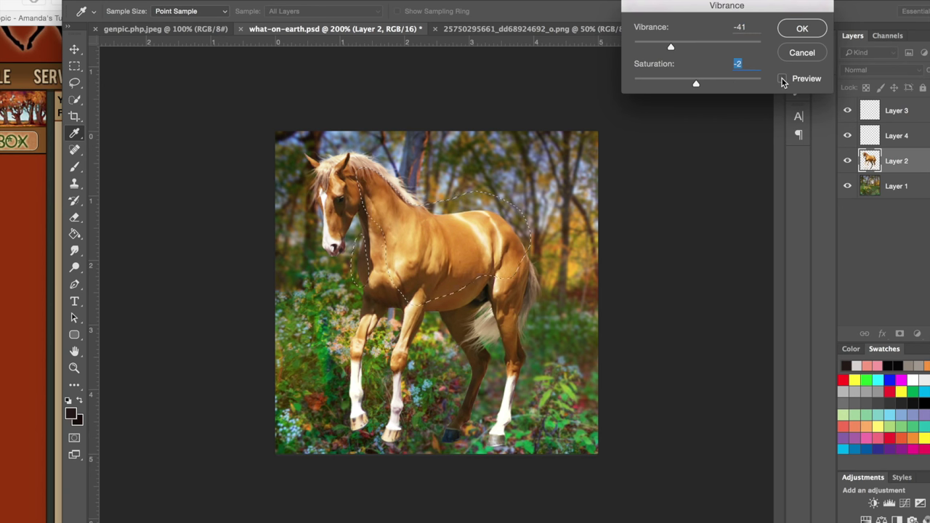
click(782, 80)
click(792, 32)
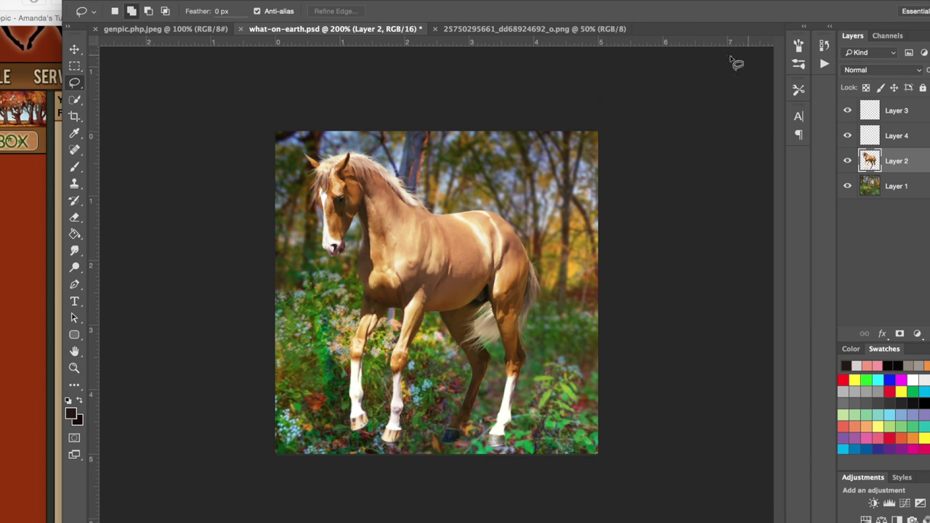
Lightly smooth the horse's coat with a soft 45 px Smudge brush at 2% strength.
click(314, 1)
click(527, 142)
click(76, 251)
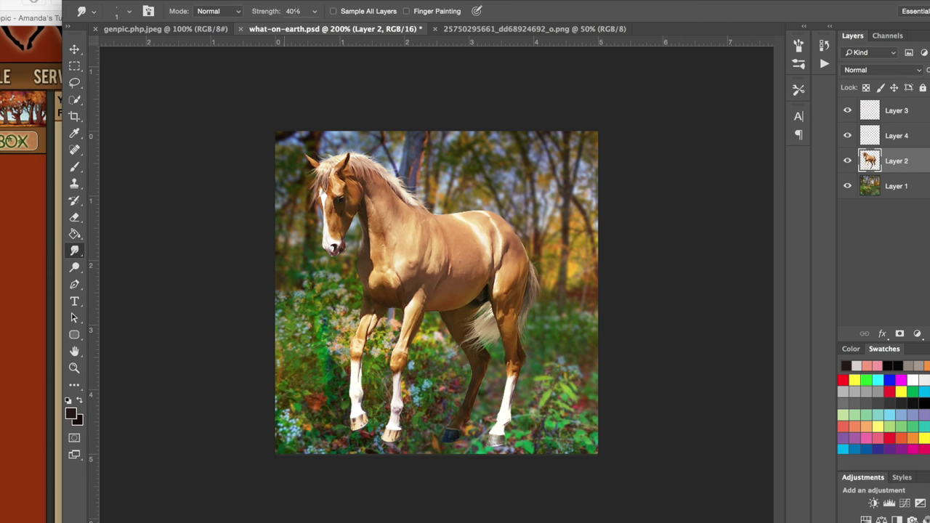
click(129, 11)
click(172, 136)
mouse_move(136, 52)
mouse_down()
mouse_move(158, 20)
mouse_move(132, 11)
mouse_up()
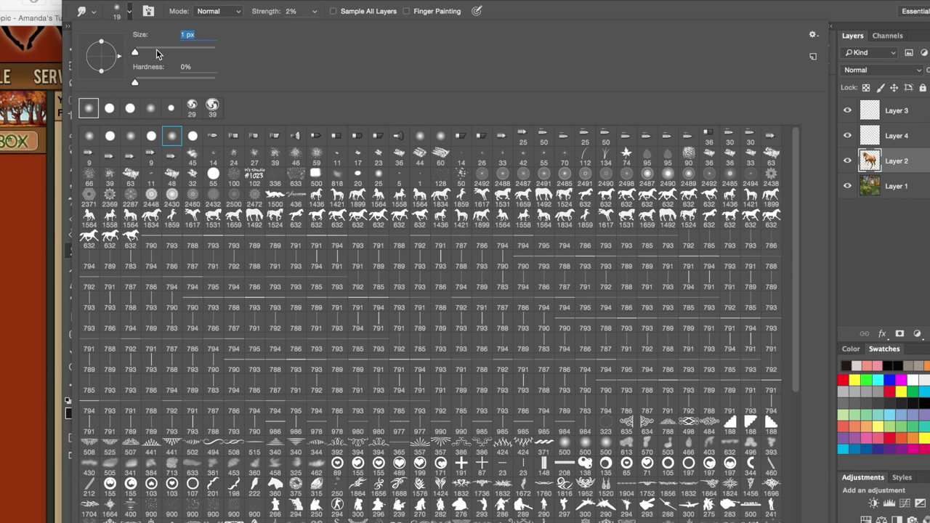
click(131, 13)
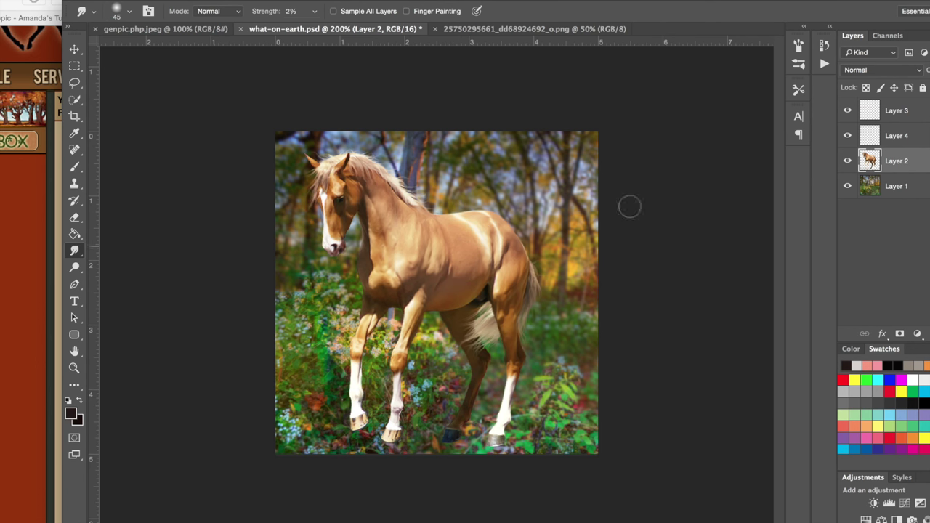
Erase the bottoms of the hooves with a soft 105 px Eraser so they sink into the foliage.
click(74, 218)
click(130, 11)
click(173, 135)
click(130, 12)
mouse_move(525, 455)
mouse_down()
mouse_move(500, 462)
mouse_move(520, 434)
mouse_move(559, 424)
mouse_move(556, 452)
mouse_up()
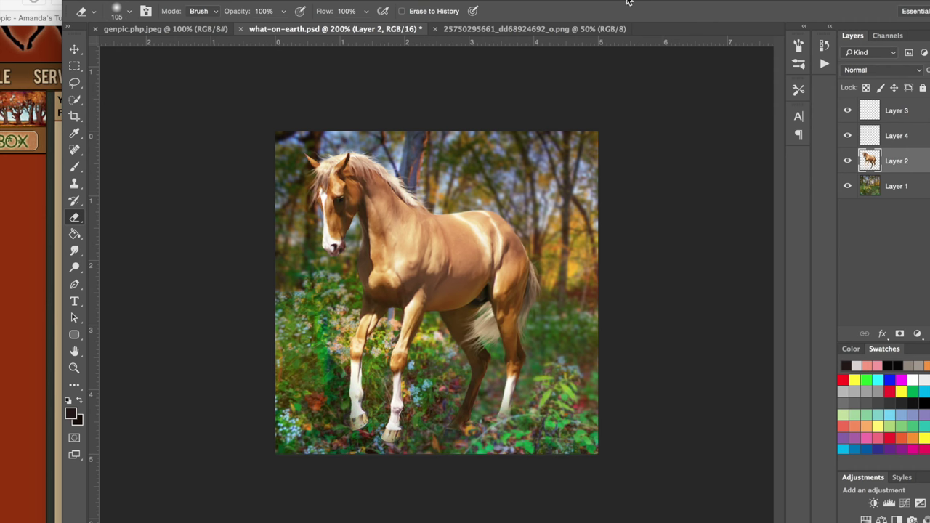
Brighten the forest background on Layer 1 slightly with Brightness/Contrast.
drag(629, 2, 583, 2)
click(851, 186)
click(174, 1)
mouse_move(204, 13)
click(330, 13)
mouse_move(739, 46)
mouse_down()
mouse_move(725, 45)
mouse_move(742, 46)
mouse_up()
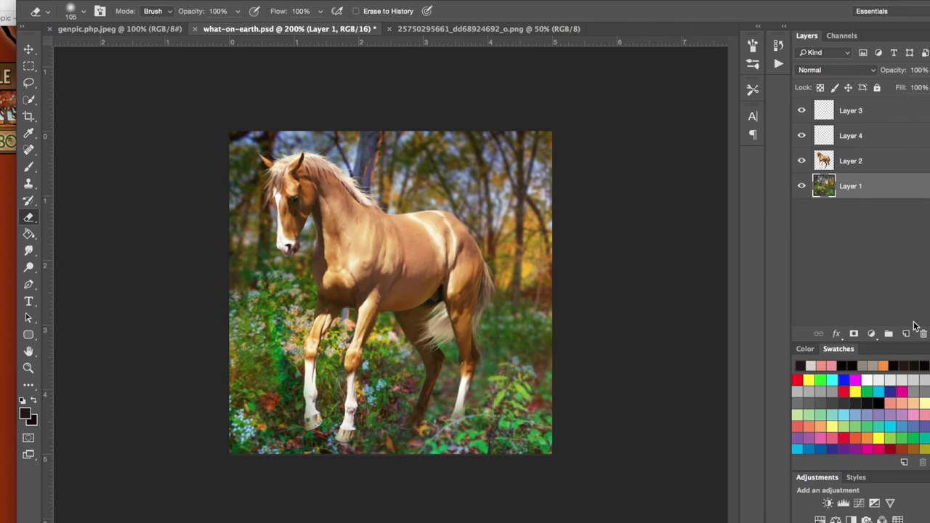
Add a new layer and run the Dark Green Vignette action on the picture.
click(906, 334)
click(779, 64)
click(683, 330)
key(ctrl+z)
click(712, 172)
click(684, 330)
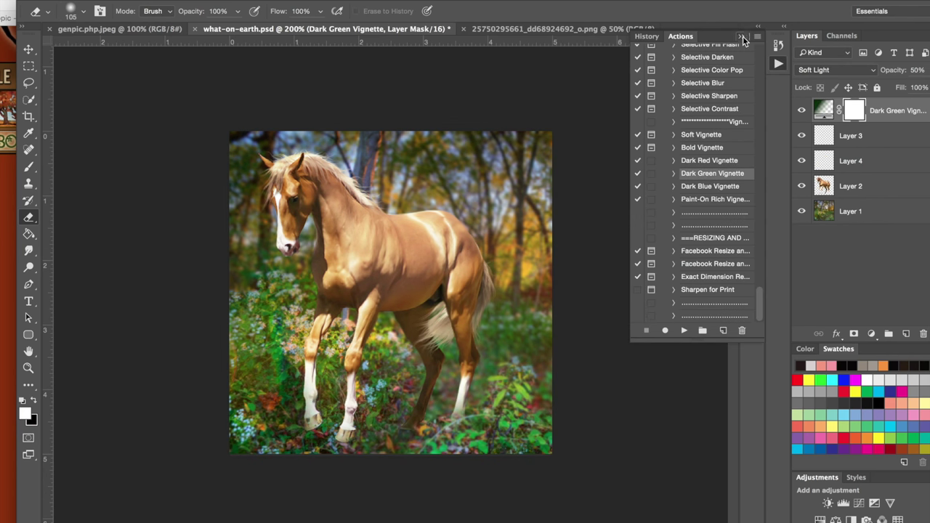
click(742, 38)
Mute the forest background on Layer 1 with a Vibrance adjustment at vibrance -48 and saturation -11.
click(857, 212)
click(174, 0)
mouse_move(223, 14)
click(394, 70)
drag(698, 84, 682, 85)
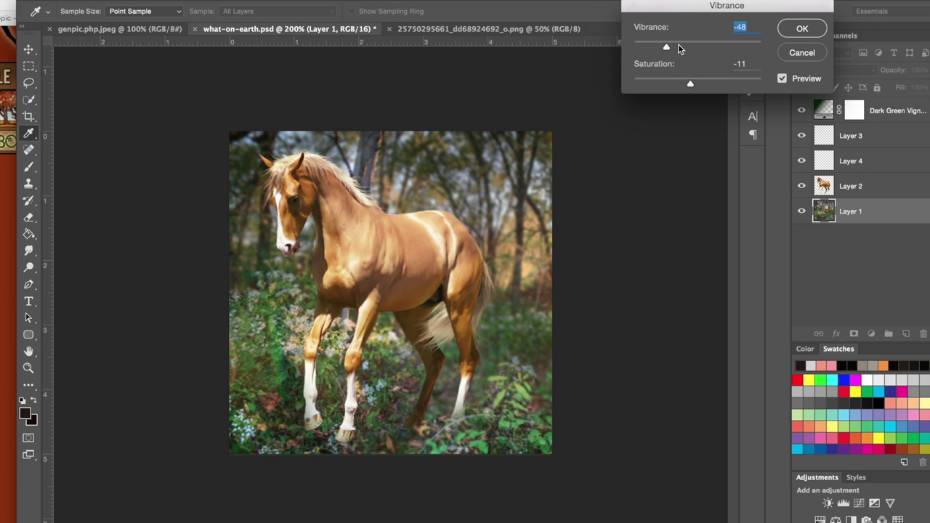
key(Return)
Raise the opacity of the Dark Green Vignette layer and save the document.
key(e)
key(alt+bracketright)
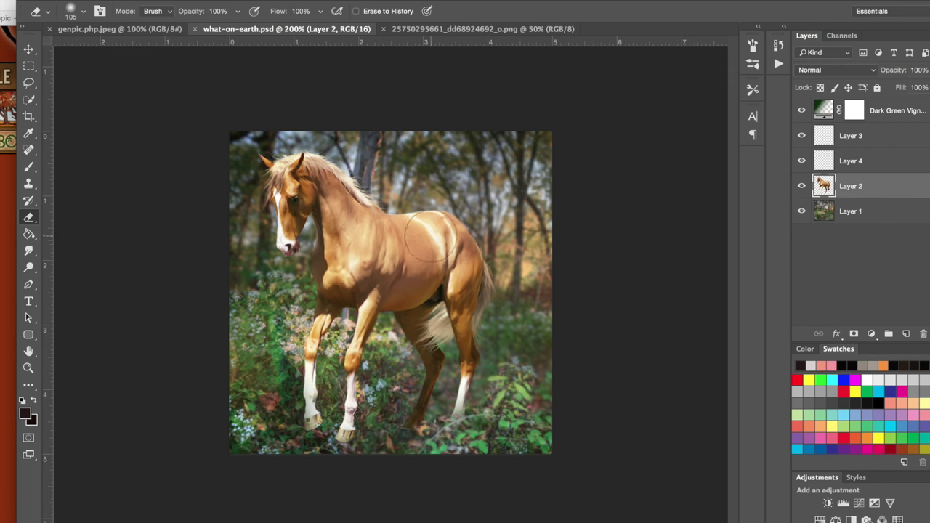
click(817, 109)
drag(855, 1, 835, 0)
click(920, 71)
drag(887, 86, 920, 86)
click(695, 52)
click(120, 1)
click(146, 96)
Darken the forest on Layer 1 with Brightness/Contrast at brightness -27 and contrast 15.
click(832, 211)
click(172, 0)
mouse_move(190, 13)
click(327, 13)
drag(740, 46, 728, 46)
mouse_move(740, 75)
mouse_down()
mouse_move(783, 78)
mouse_move(749, 78)
mouse_up()
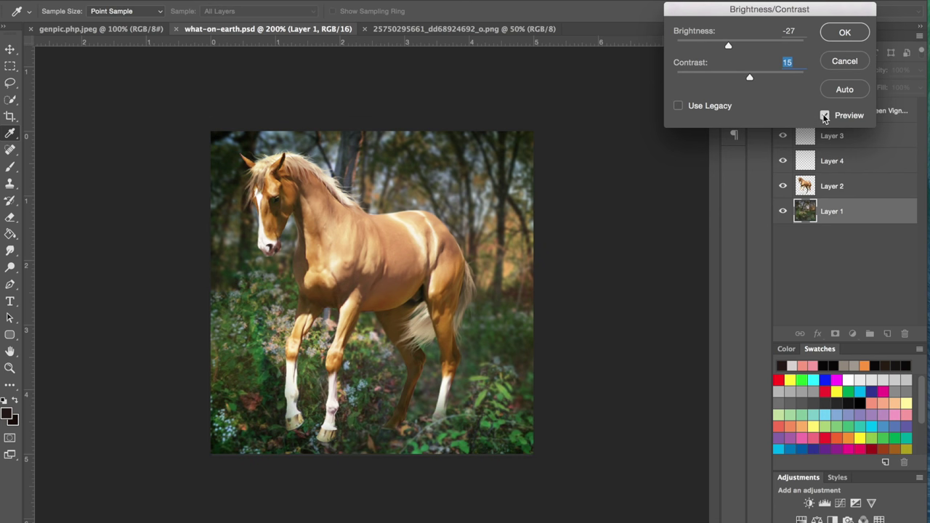
click(845, 32)
Darken the horse on Layer 2 and raise its contrast with Brightness/Contrast, and save the document.
click(828, 186)
click(171, 1)
mouse_move(213, 13)
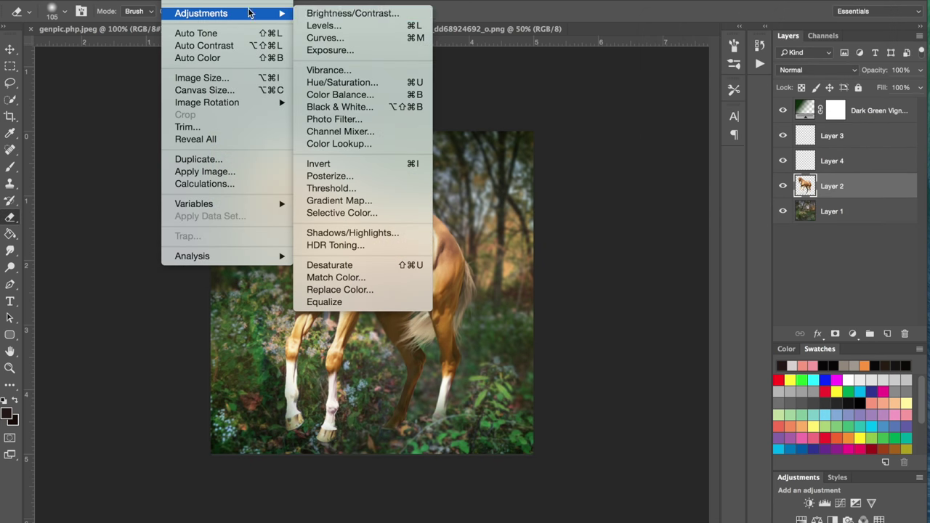
click(341, 13)
drag(740, 78, 753, 79)
drag(740, 45, 743, 78)
drag(726, 47, 729, 48)
click(839, 32)
key(super+s)
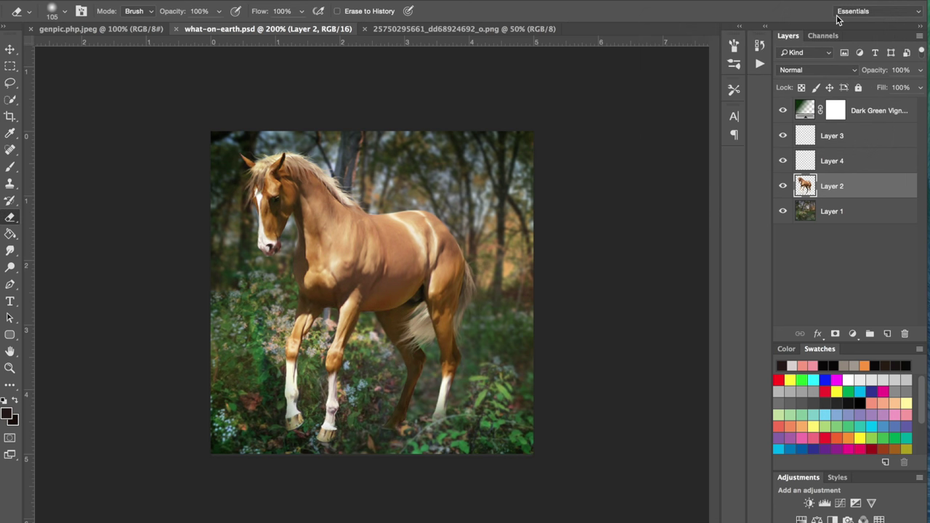
Add a blank layer above Layer 2 and load Layer 2's transparency as a selection.
click(888, 333)
click(272, 1)
click(298, 250)
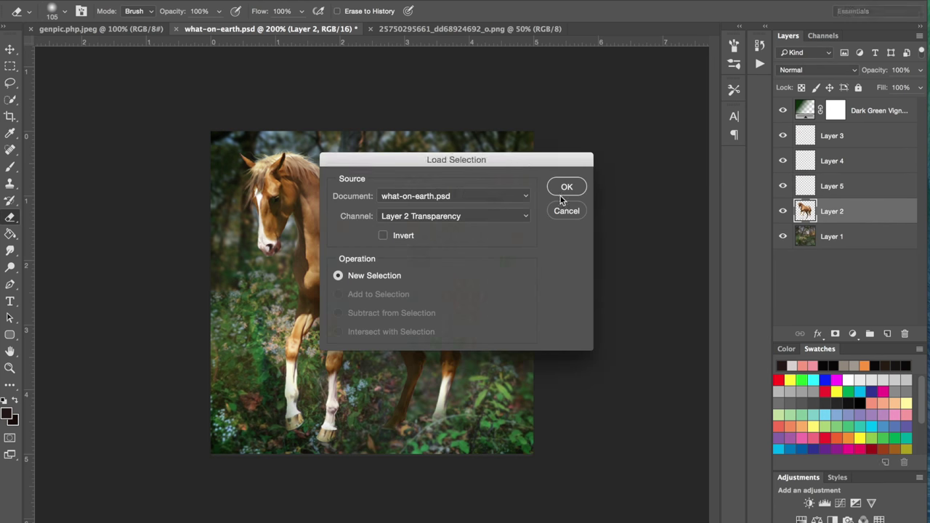
click(564, 190)
Sample a dark green from the forest, paint it over the horse's legs on a new layer with a soft 58% opacity brush, and deselect.
click(10, 133)
click(342, 163)
click(333, 178)
click(11, 167)
click(64, 11)
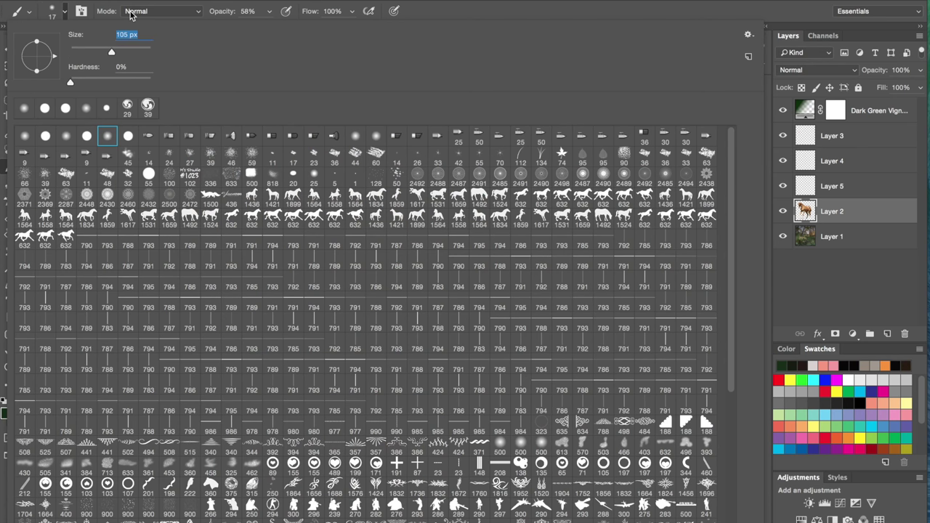
key(Return)
click(887, 333)
mouse_move(330, 442)
mouse_down()
mouse_move(436, 430)
mouse_move(340, 427)
mouse_move(330, 449)
mouse_move(285, 390)
mouse_move(388, 335)
mouse_move(478, 353)
mouse_move(408, 372)
mouse_move(488, 287)
mouse_up()
key(super+d)
Set the green shading on Layer 6 to Soft Light at 58% opacity and save the document.
click(817, 71)
click(801, 89)
click(819, 70)
click(795, 33)
click(920, 70)
drag(920, 86, 893, 88)
click(817, 71)
click(806, 162)
click(815, 71)
click(802, 127)
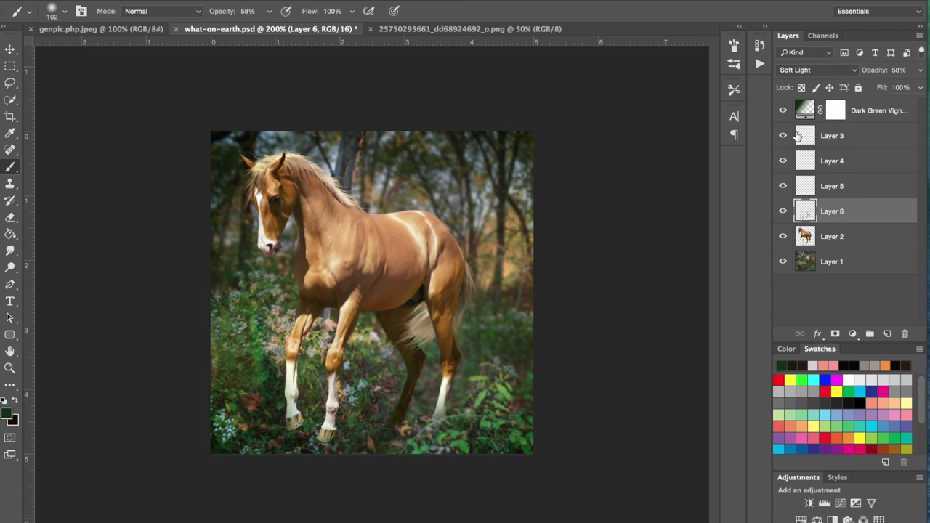
key(ctrl+s)
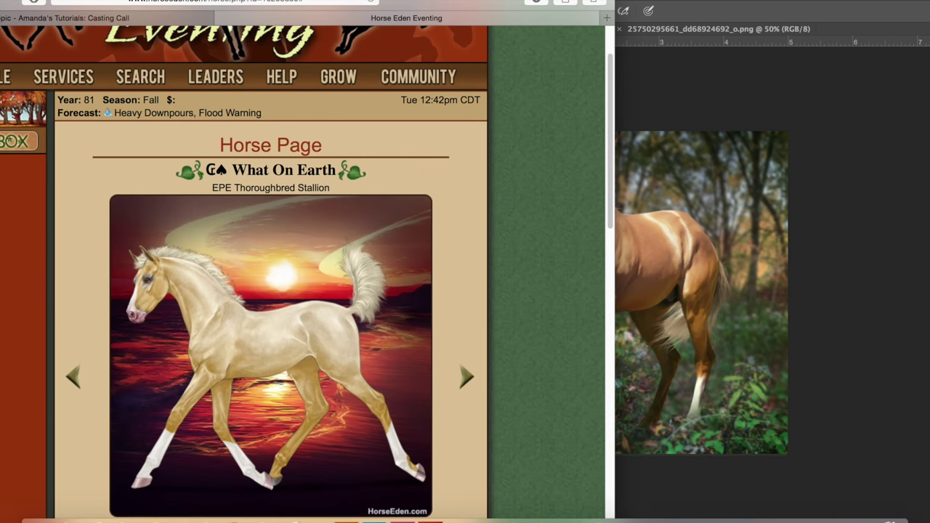
Switch to the browser's Flickr photo of the chestnut horse and position its window as a shadow reference.
key(super+grave)
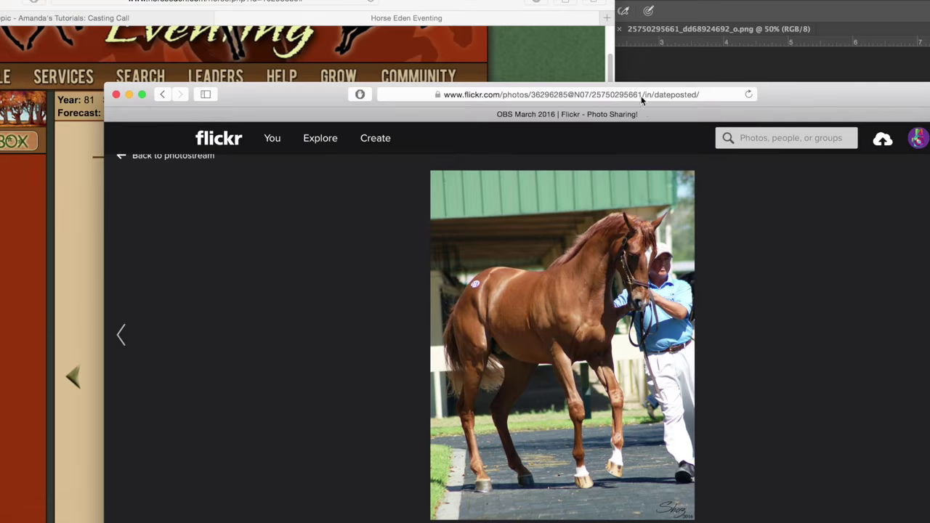
drag(641, 96, 320, 2)
drag(770, 30, 635, 30)
Sample a dark colour and paint ground shadows under the hooves on a new layer above Layer 1, keeping the reference photo in view.
click(129, 133)
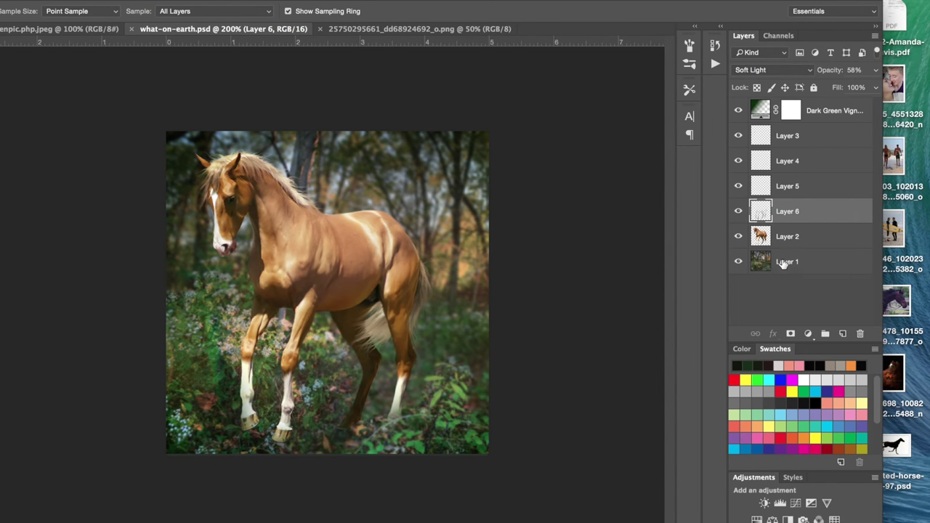
click(782, 263)
click(842, 334)
click(148, 167)
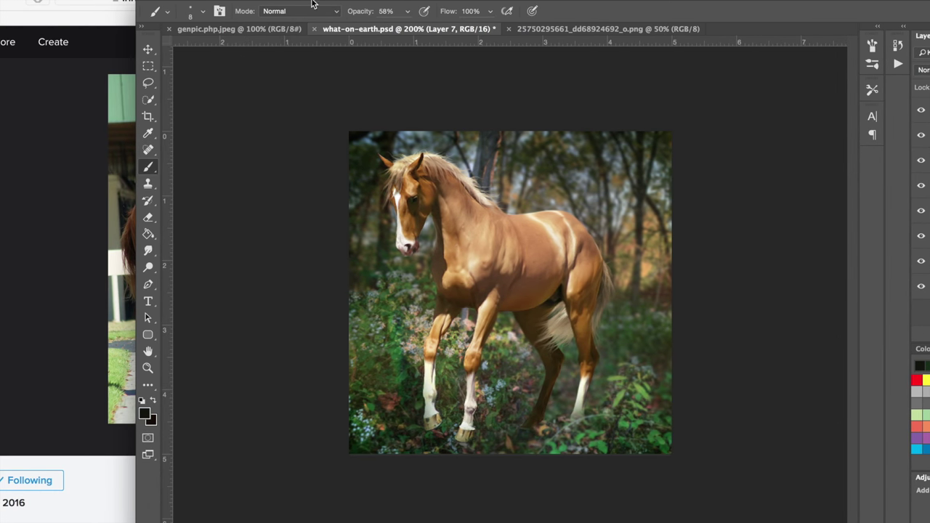
drag(312, 2, 467, 3)
drag(162, 20, 41, 18)
drag(727, 3, 796, 3)
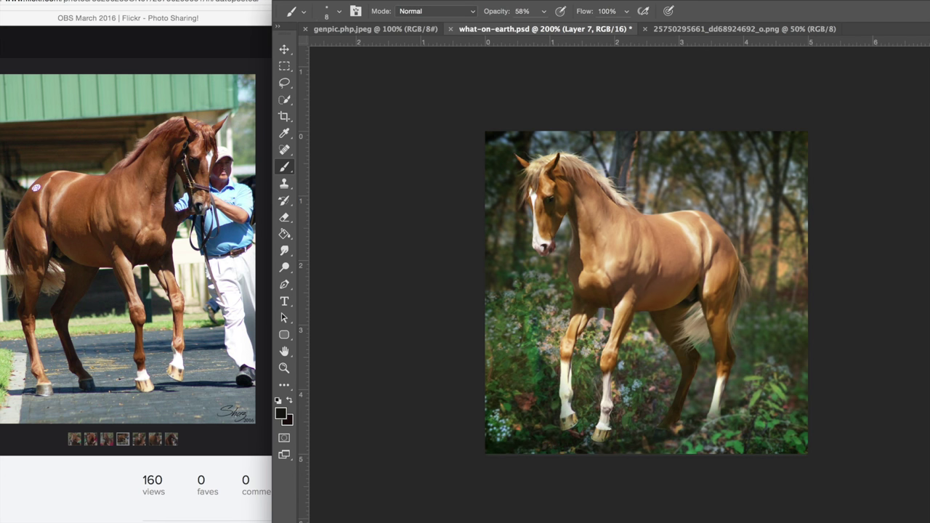
Soften the ground shadows on Layer 7 with a 5.2 pixel Gaussian Blur and save the document.
click(509, 179)
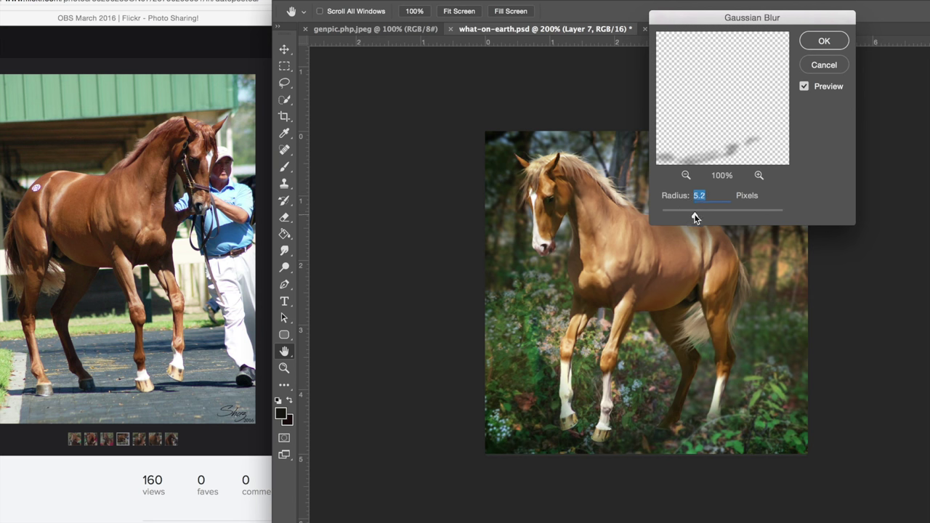
click(824, 41)
key(ctrl+s)
Add a new layer between Layer 2 and Layer 6 and paint dark shading along the legs.
click(610, 387)
drag(745, 2, 504, 2)
click(921, 334)
drag(876, 262, 876, 226)
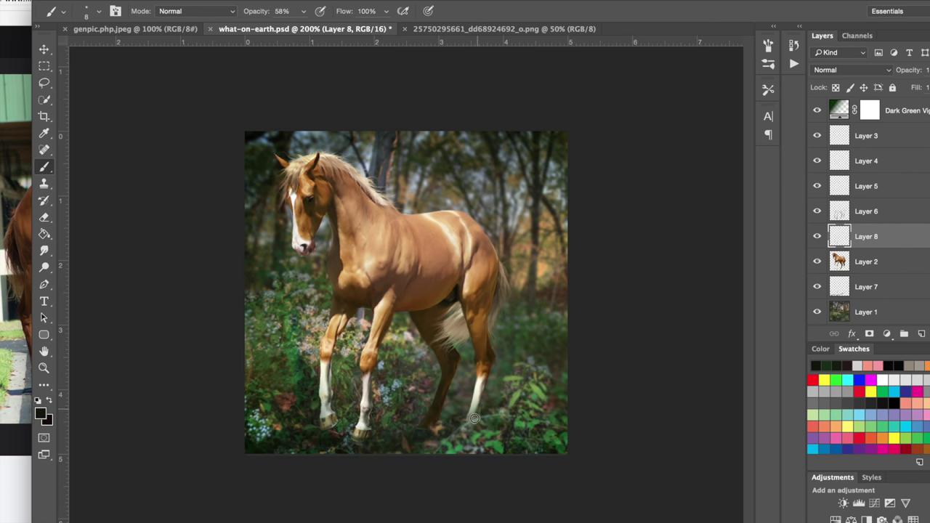
Soften the leg shading on Layer 8 with a 2.7 pixel Gaussian Blur.
click(316, 0)
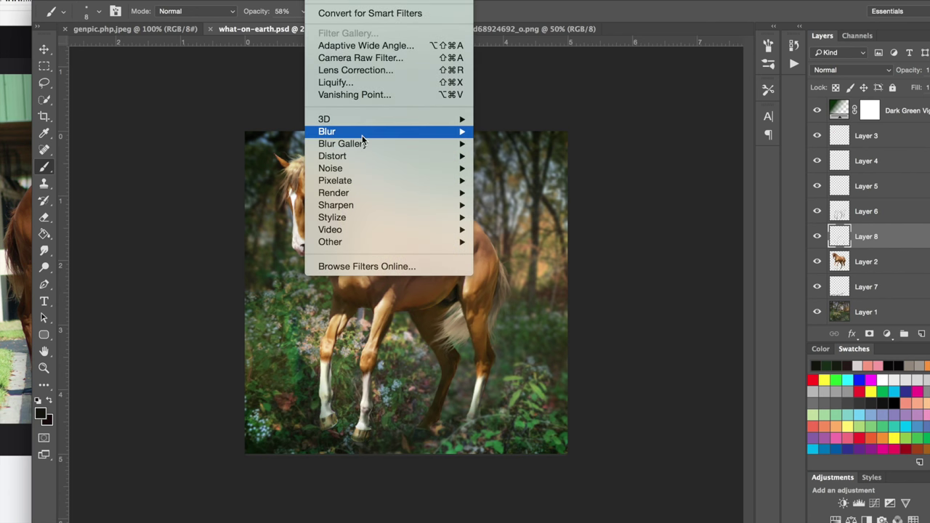
mouse_move(360, 134)
click(509, 184)
click(672, 211)
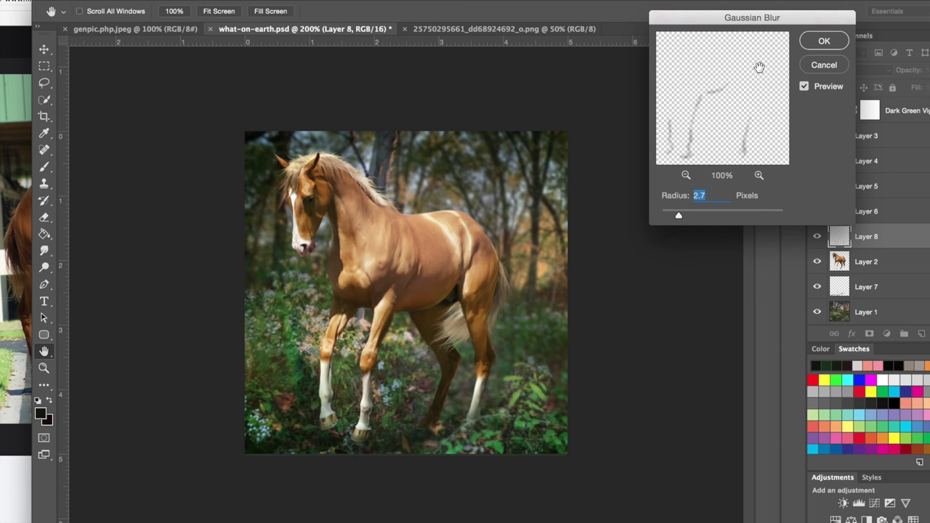
click(824, 41)
key(b)
Clean up the edges around the lower legs and hooves on Layer 2 with a small 7 px Eraser.
click(865, 261)
key(e)
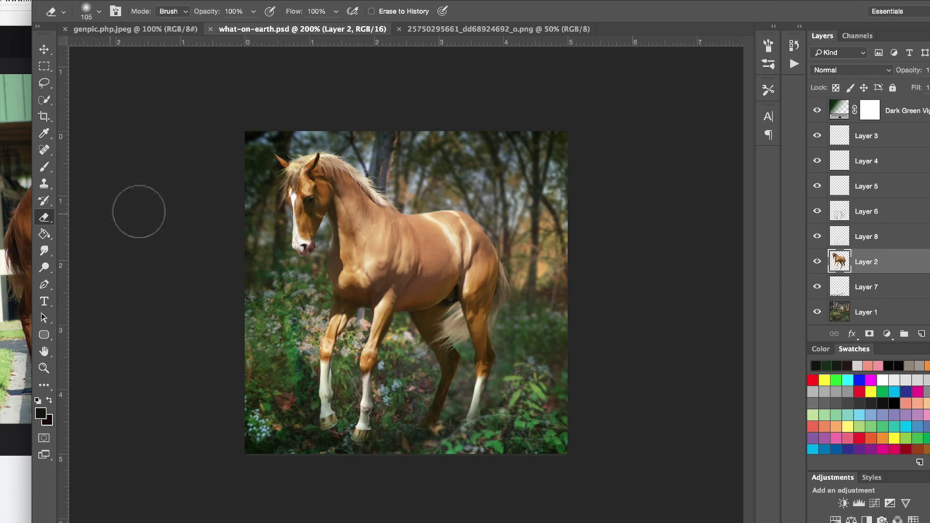
scroll(405, 396, up, 3)
mouse_move(251, 432)
mouse_down()
mouse_move(284, 282)
mouse_move(287, 355)
mouse_up()
drag(343, 307, 336, 325)
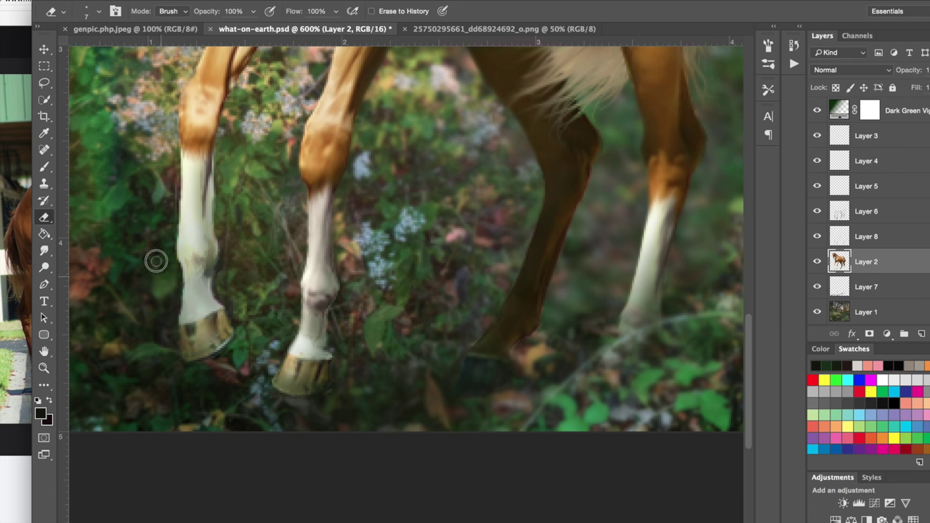
drag(233, 350, 187, 370)
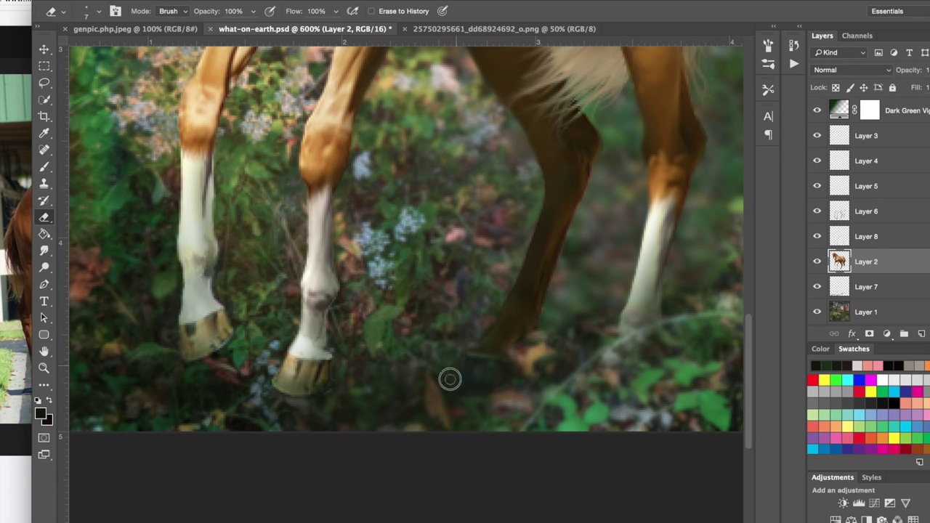
scroll(438, 370, up, 3)
scroll(437, 370, right, 4)
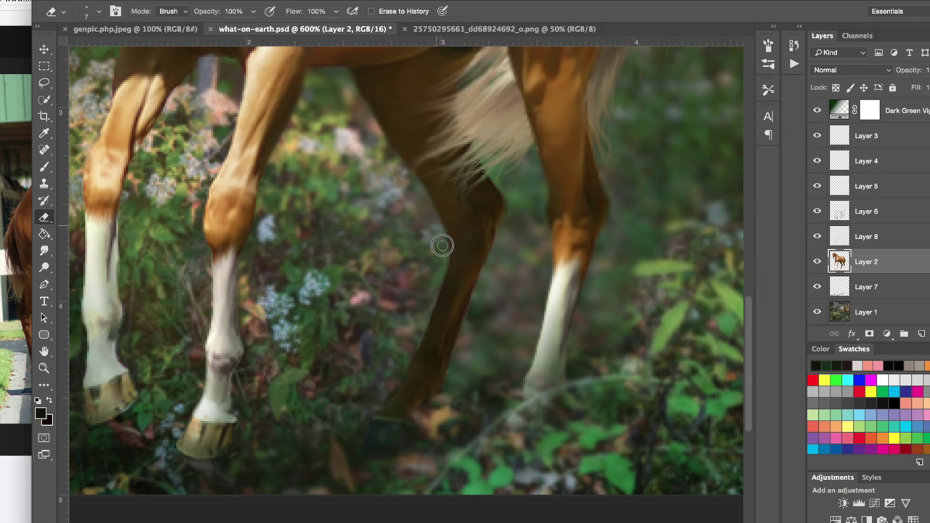
Trim the remaining rough edges of the horse's head, chest and hind legs with a 2 px Eraser, and save the document.
scroll(454, 367, up, 5)
scroll(454, 366, left, 3)
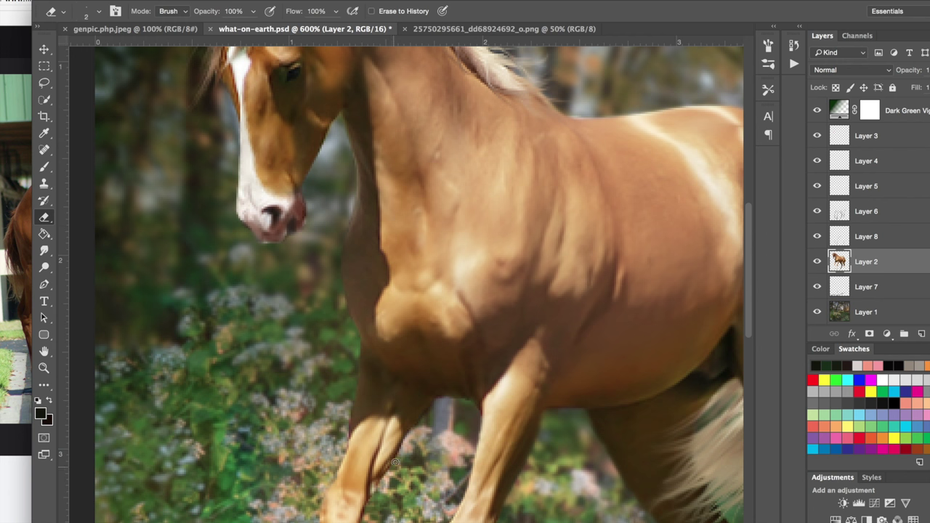
scroll(470, 405, up, 4)
scroll(470, 405, left, 1)
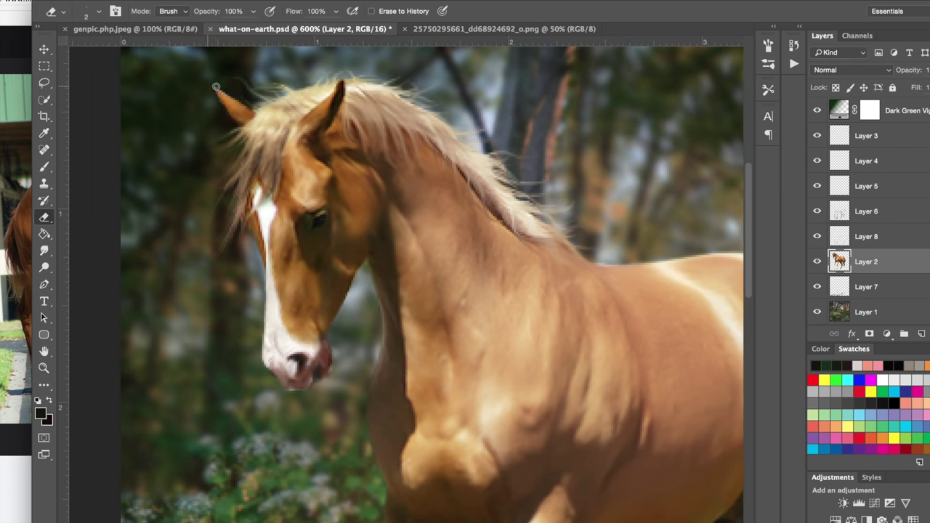
scroll(316, 95, down, 5)
scroll(316, 95, right, 5)
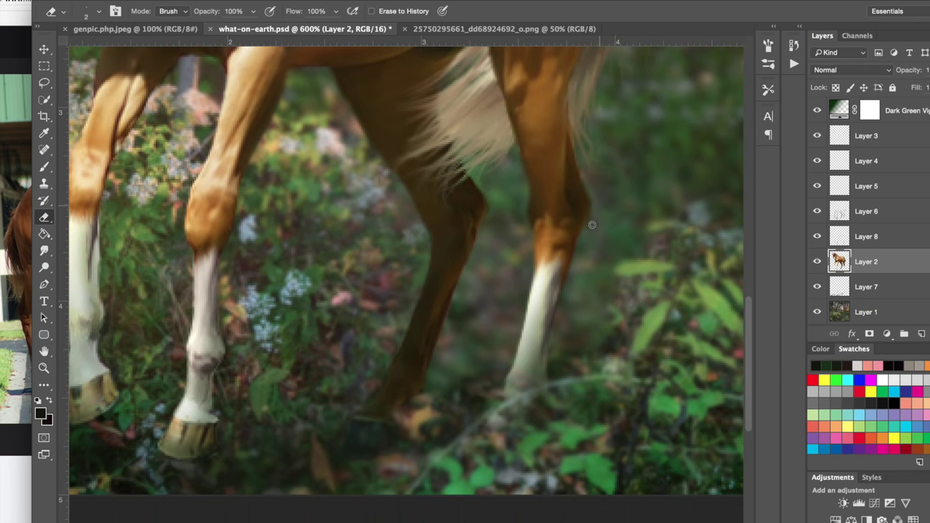
key(super+minus)
key(super+minus)
key(super+minus)
key(super+minus)
key(super+minus)
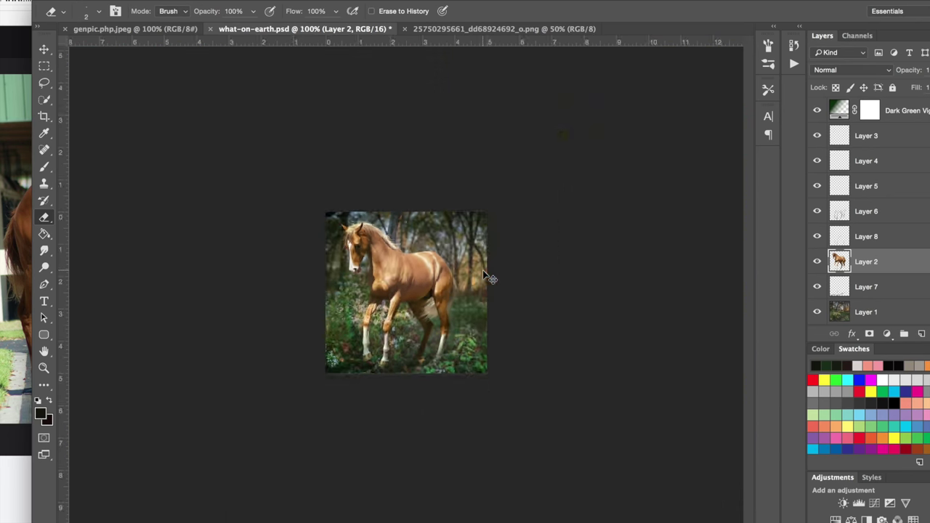
key(super+plus)
key(super+s)
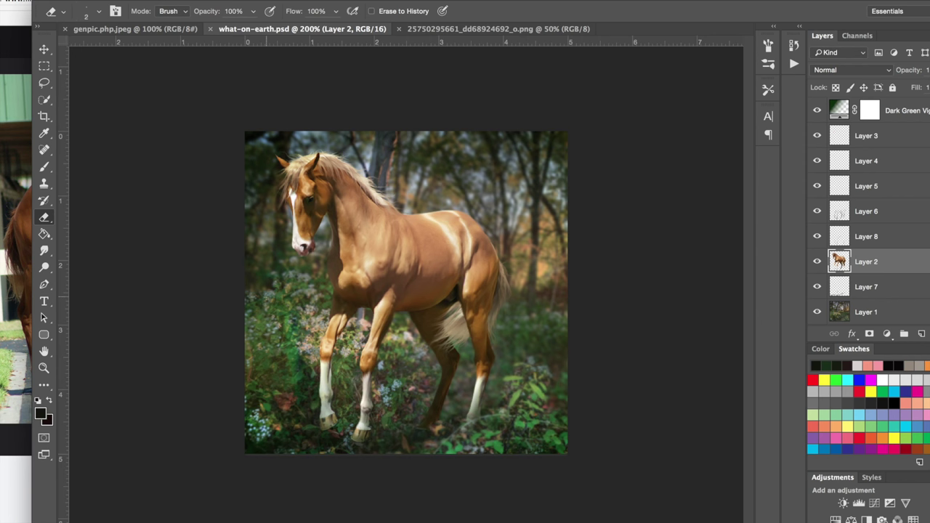
click(98, 521)
click(182, 520)
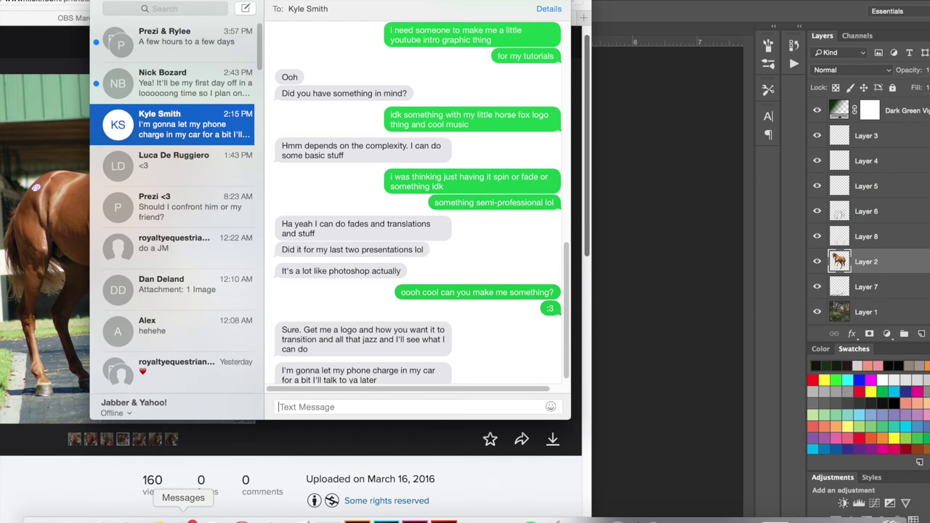
click(180, 48)
click(659, 173)
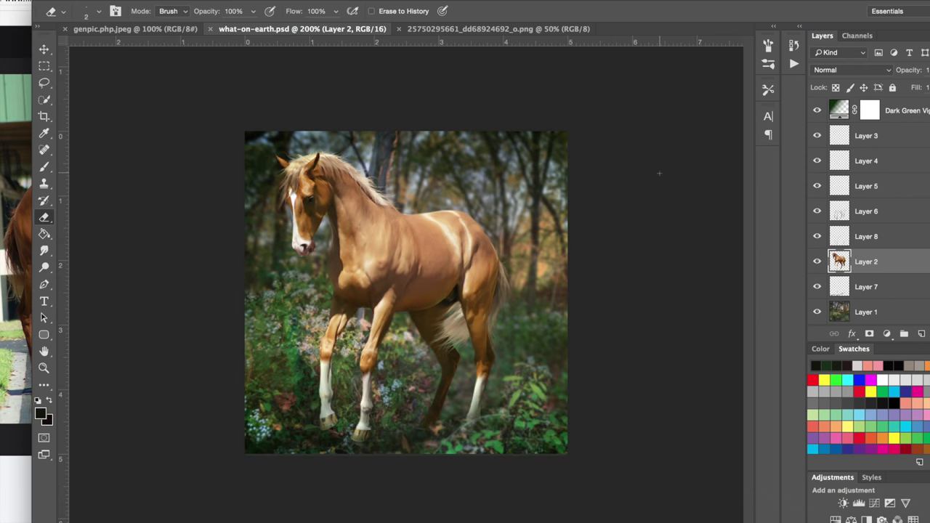
Darken the horse on Layer 2 with Brightness/Contrast at brightness -29.
click(173, 1)
mouse_move(196, 18)
click(331, 18)
drag(740, 46, 729, 49)
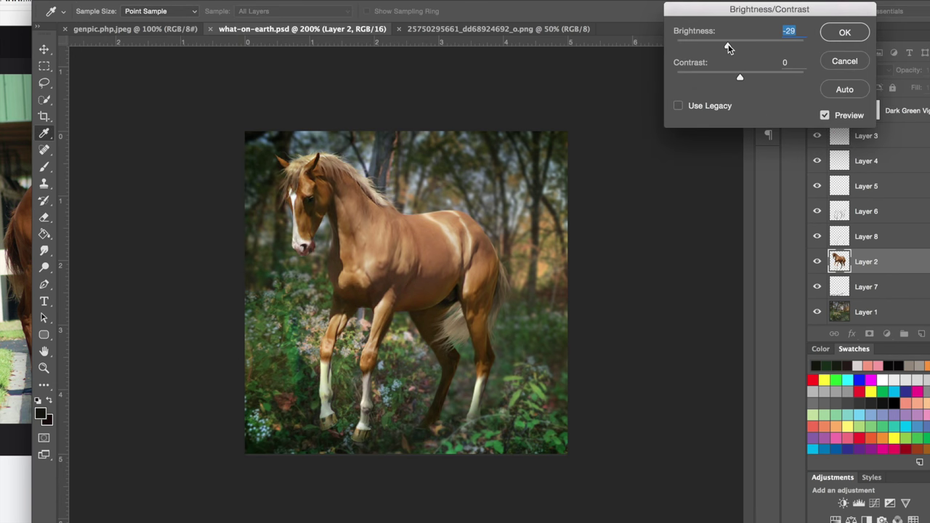
click(826, 35)
key(e)
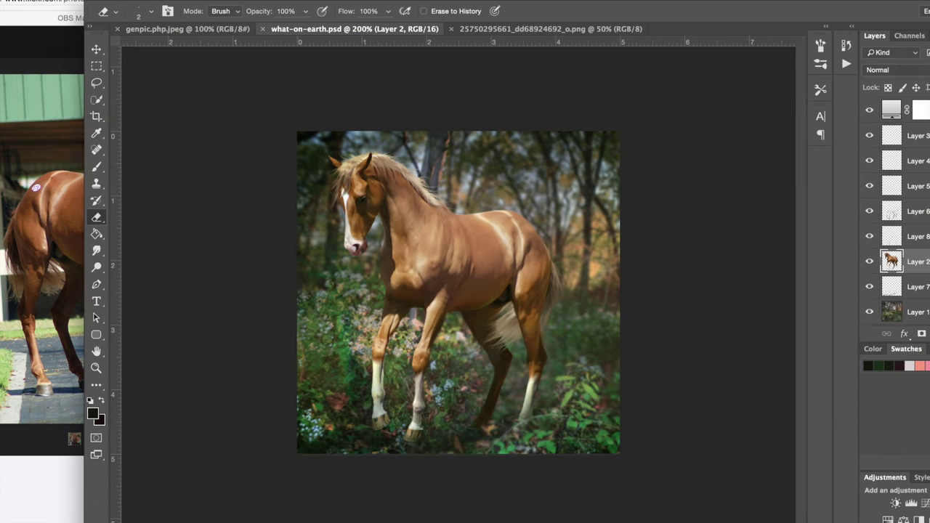
Add a new layer above Layer 2 and choose the 29 px logo brush preset.
click(909, 333)
click(263, 131)
key(b)
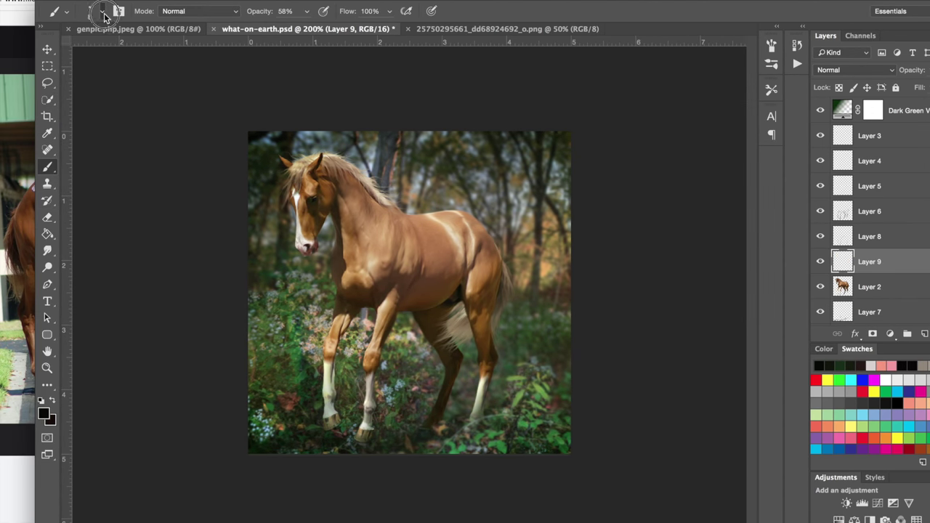
click(103, 12)
double_click(165, 106)
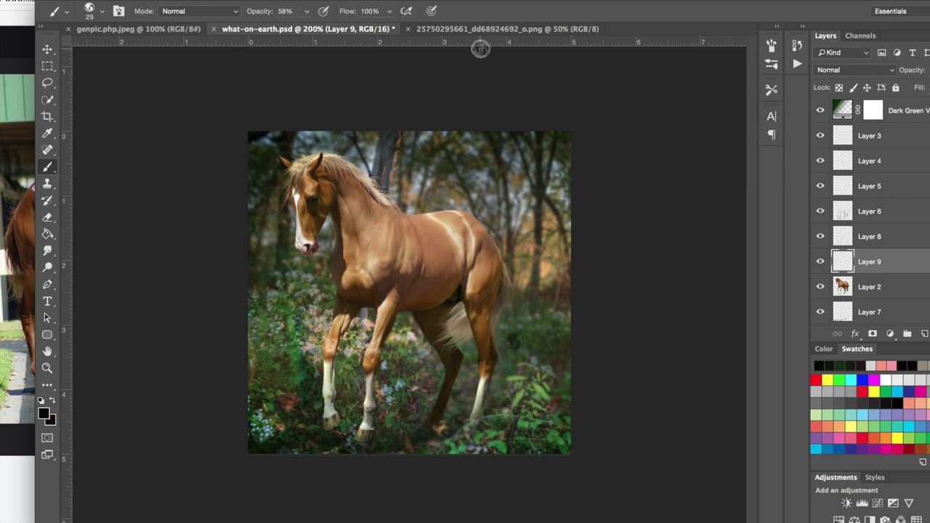
Open the layer effects for Layer 9's logo mark and enable Bevel & Emboss, Inner Shadow and Outer Glow.
click(320, 0)
click(215, 0)
mouse_move(291, 93)
click(369, 94)
drag(369, 96, 736, 0)
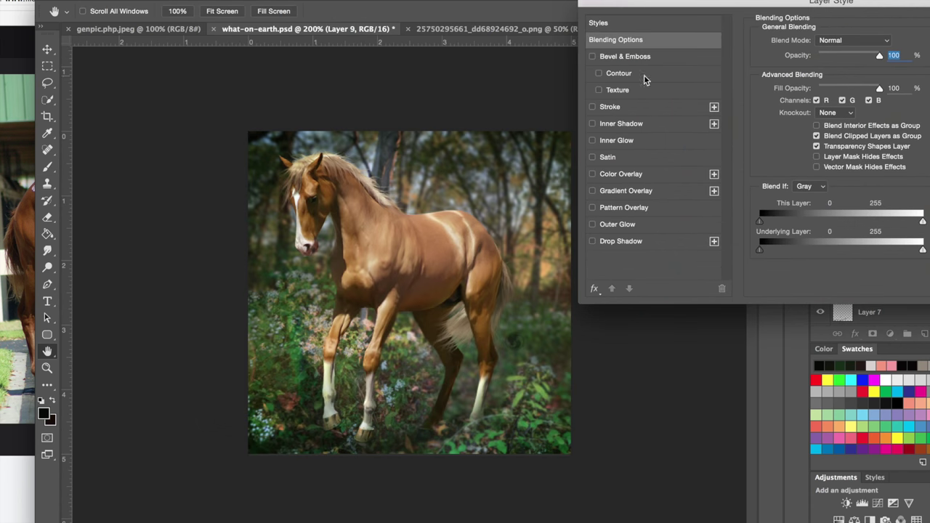
click(593, 124)
click(609, 224)
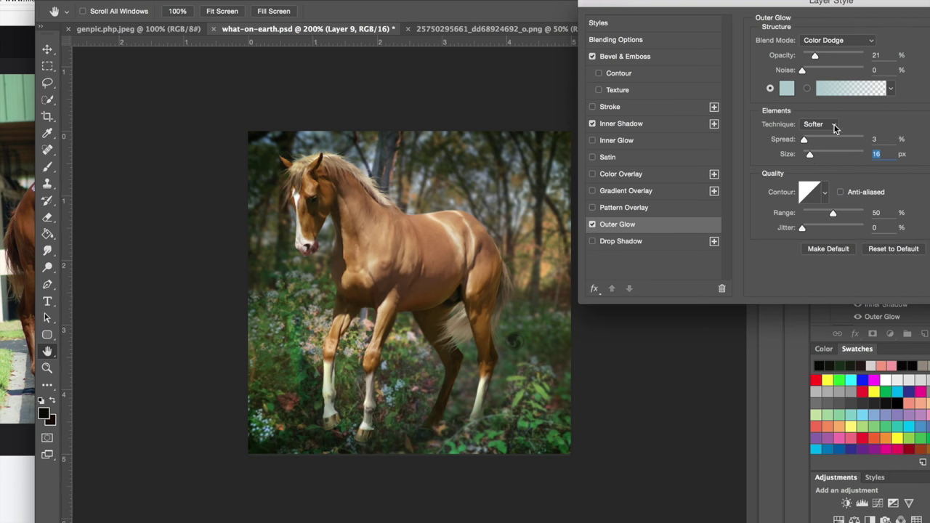
Set the logo's Outer Glow to Linear Dodge (Add) at 31% opacity and add a Drop Shadow to Layer 9.
click(838, 40)
click(840, 30)
click(835, 40)
click(832, 61)
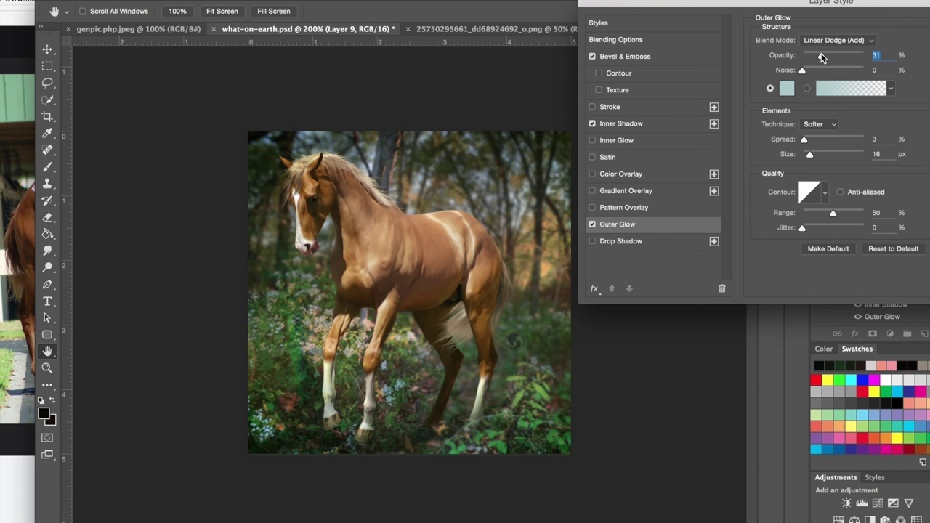
click(592, 242)
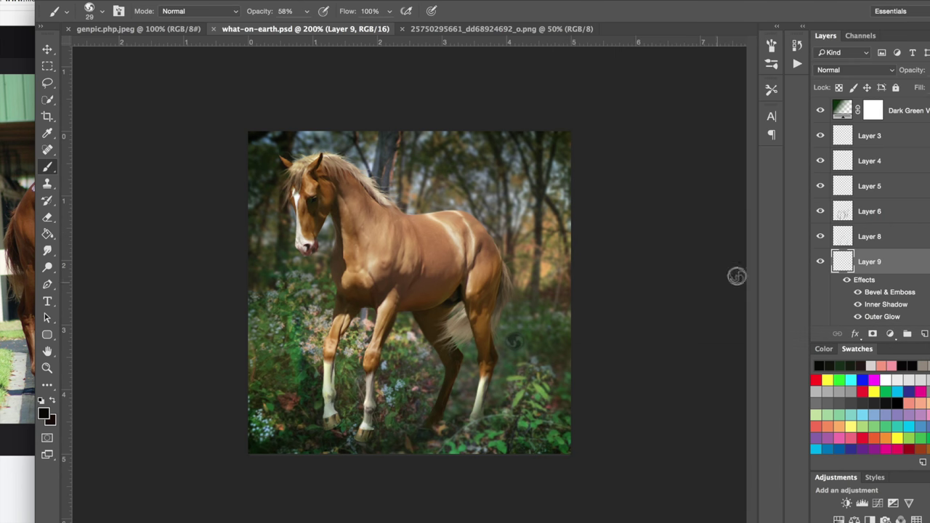
Apply a Soft Light Inner Glow at 19% opacity and 13 px size to the horse on Layer 2.
scroll(879, 269, down, 5)
click(875, 262)
click(212, 1)
mouse_move(244, 93)
click(385, 95)
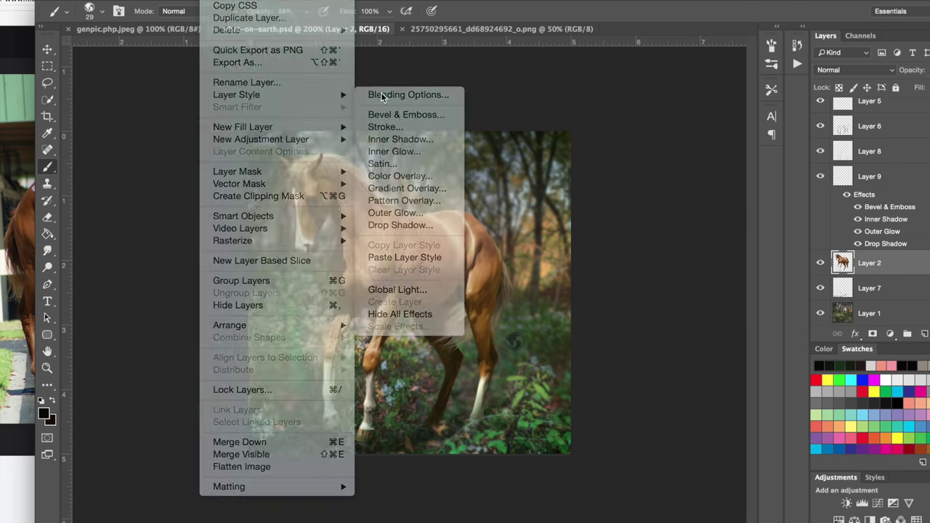
drag(329, 199, 622, 40)
click(539, 161)
click(539, 178)
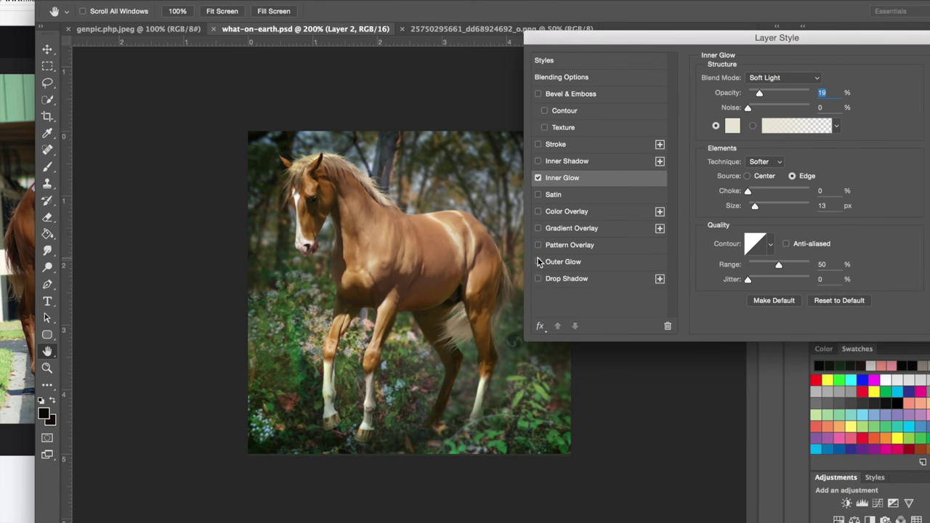
key(Return)
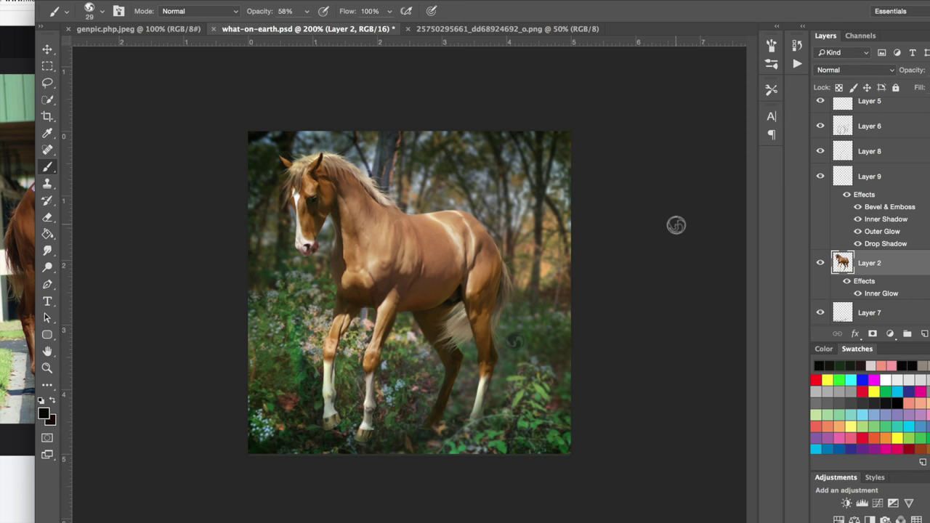
Sample a dark colour from the forest's upper edge, choose the 1 px Pencil and add a new layer above Layer 3.
click(46, 135)
click(309, 131)
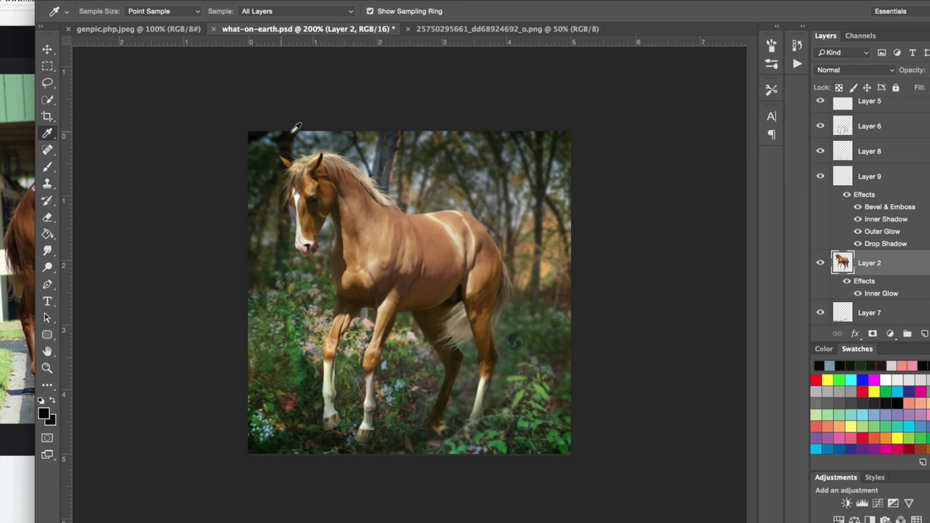
click(47, 166)
scroll(849, 152, up, 4)
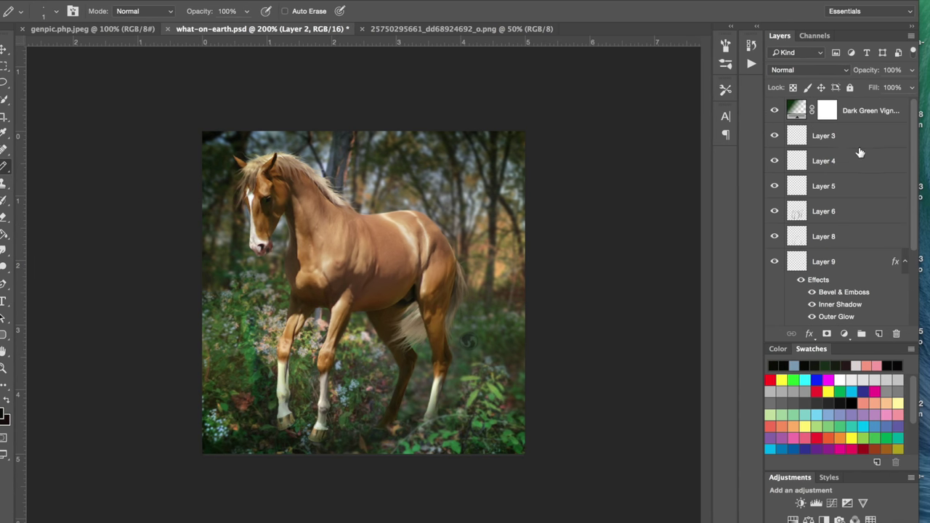
click(849, 144)
click(866, 333)
Draw a dark 1 px Pencil border along the canvas edges on Layer 10, and save the document.
key(super+plus)
key(super+plus)
key(super+plus)
key(super+plus)
scroll(382, 301, up, 5)
scroll(382, 301, left, 5)
scroll(341, 155, right, 10)
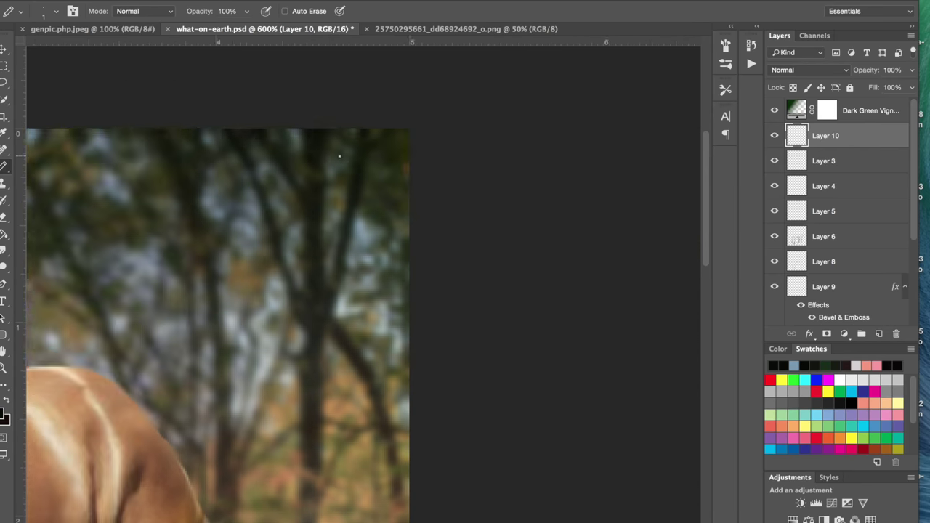
scroll(459, 162, down, 10)
scroll(391, 383, left, 10)
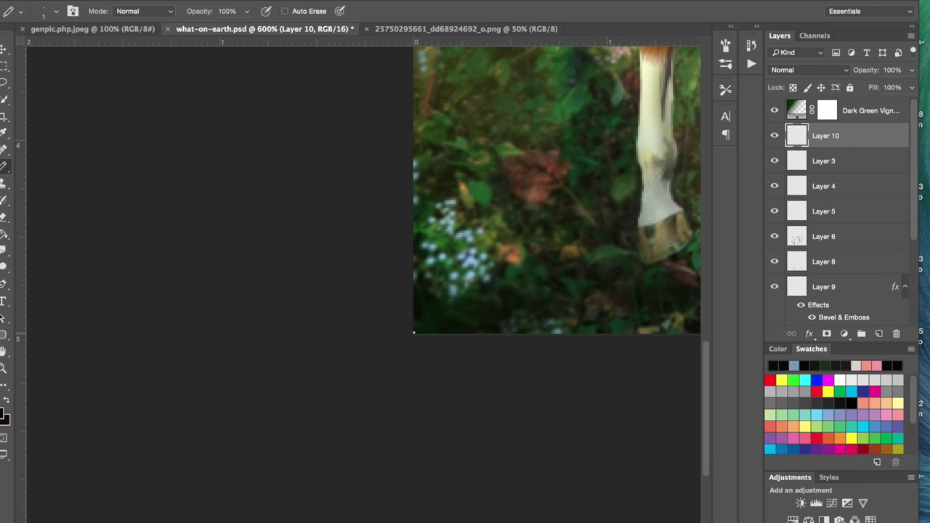
shift+click(414, 333)
scroll(416, 320, up, 10)
shift+click(397, 200)
scroll(420, 250, down, 10)
scroll(420, 249, right, 8)
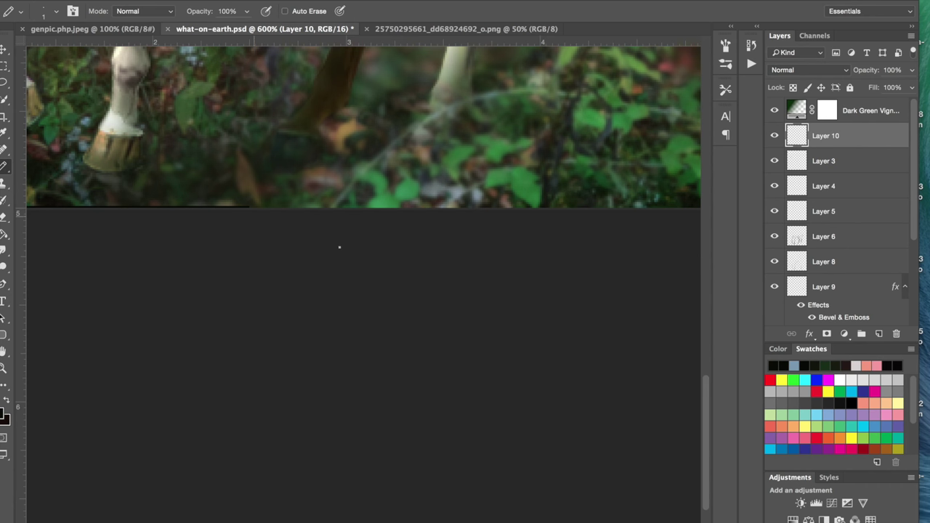
scroll(340, 247, right, 10)
scroll(316, 147, left, 10)
key(super+minus)
key(super+minus)
key(super+minus)
key(super+minus)
key(super+s)
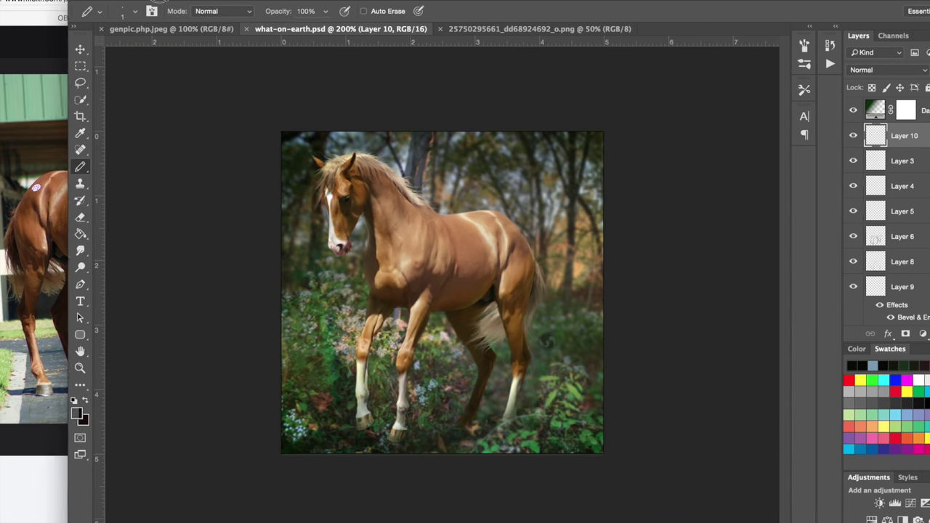
Sample a light tan colour from the horse and start a text layer above its back with the placeholder text "dddd".
key(c)
key(i)
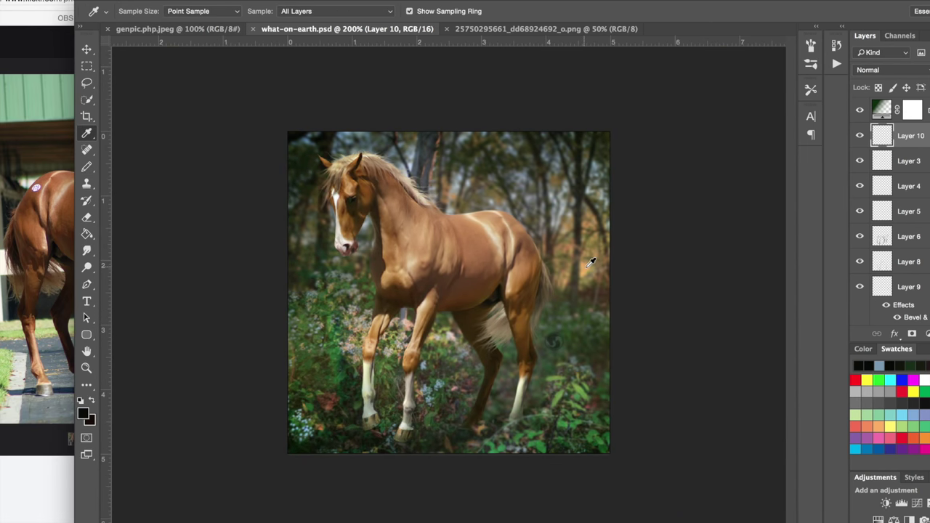
click(414, 346)
click(86, 301)
click(483, 154)
Switch to the Flickr photo page in the browser, open the photographer's profile and select the account name.
click(126, 517)
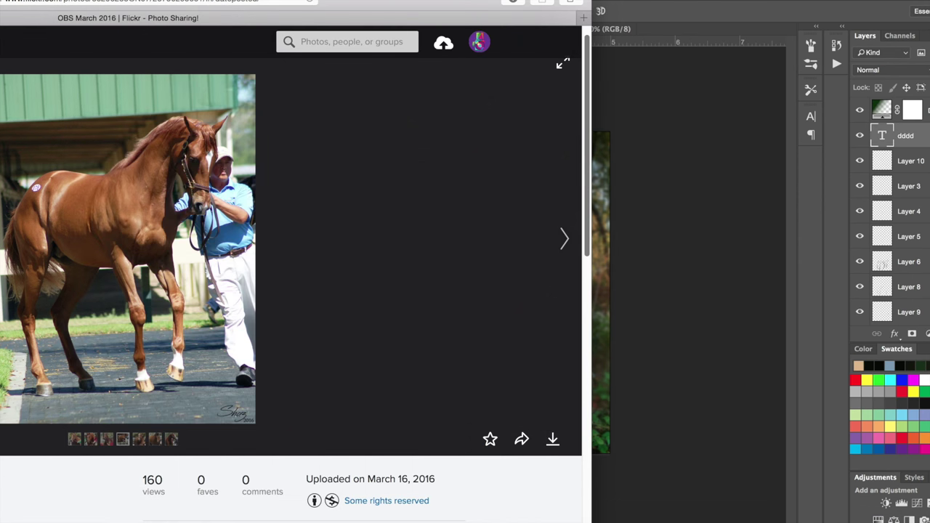
drag(406, 4, 642, 4)
scroll(313, 374, down, 1)
click(80, 467)
drag(112, 193, 129, 195)
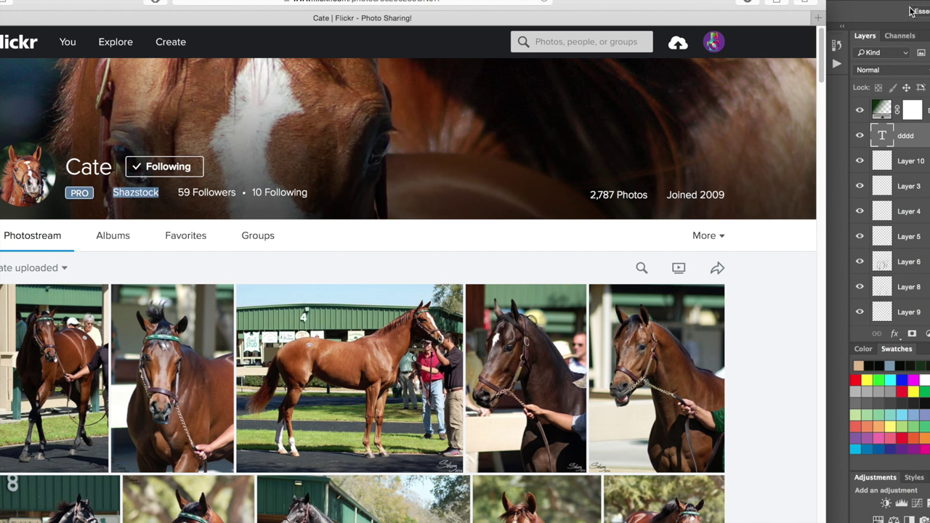